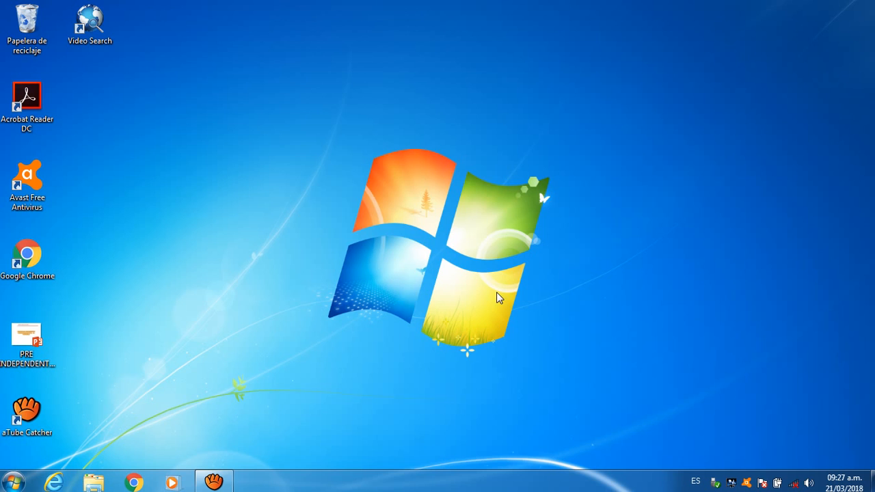
- Launch Access 2016 from the Windows 7 Start menu
{"action": "left_click", "coordinate": [14, 482]}
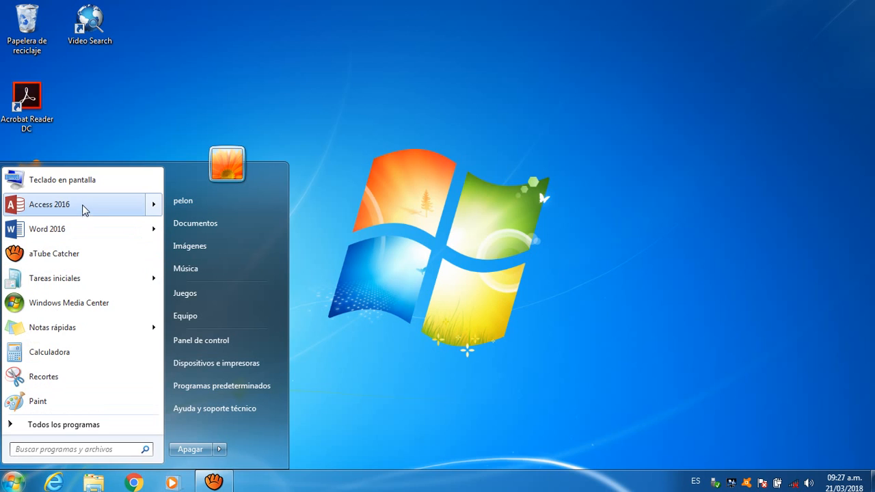
{"action": "mouse_move", "coordinate": [85, 209]}
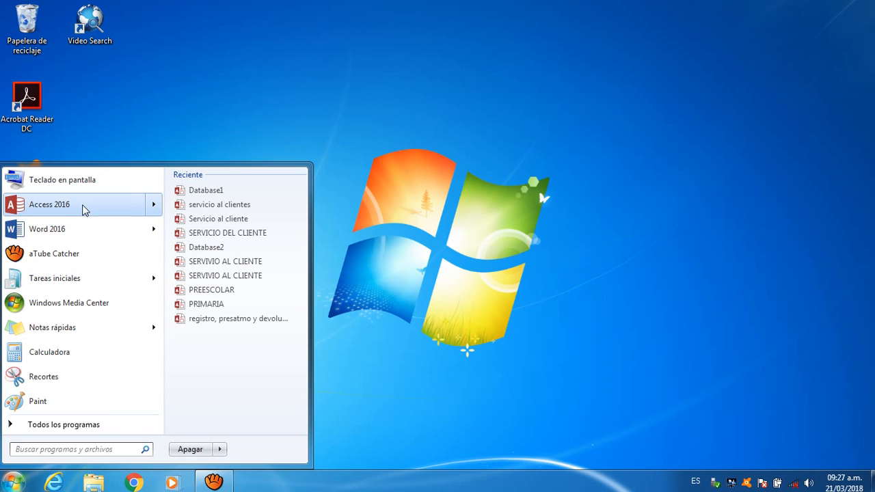
{"action": "left_click", "coordinate": [84, 209]}
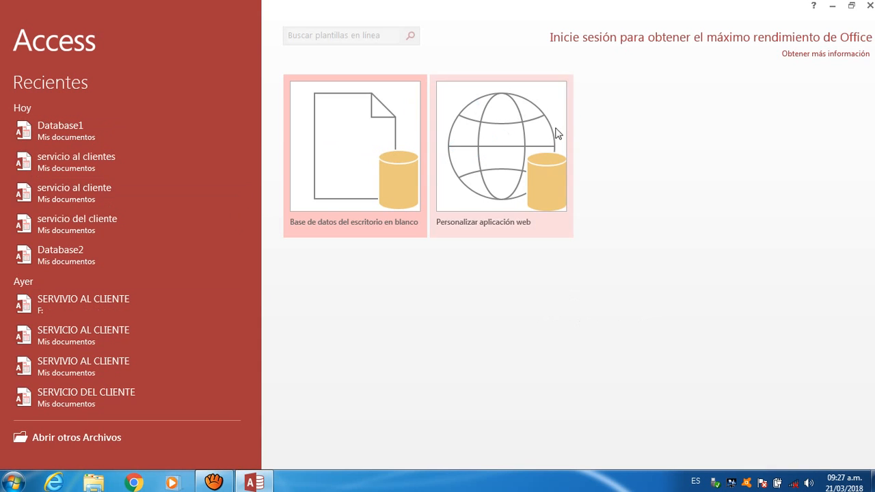
- Create a blank desktop database named 'servicio al cliente', overwriting the existing file
{"action": "left_click", "coordinate": [361, 175]}
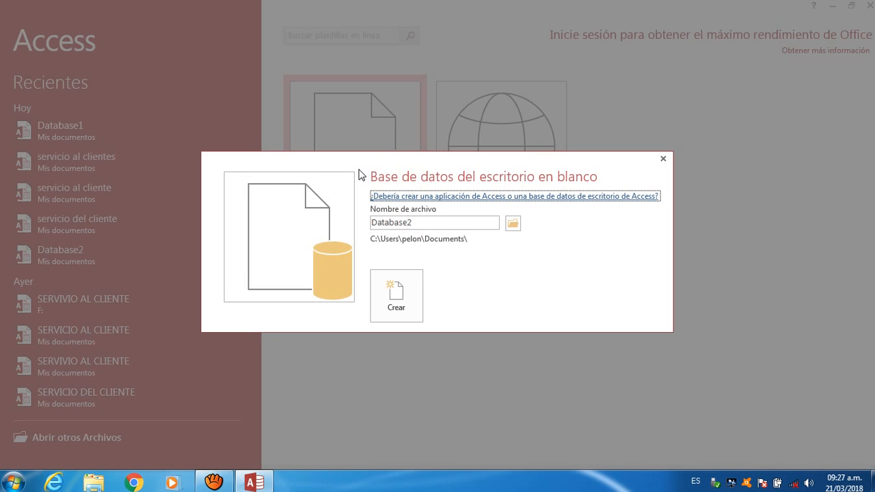
{"action": "double_click", "coordinate": [443, 223]}
{"action": "key", "text": "BackSpace"}
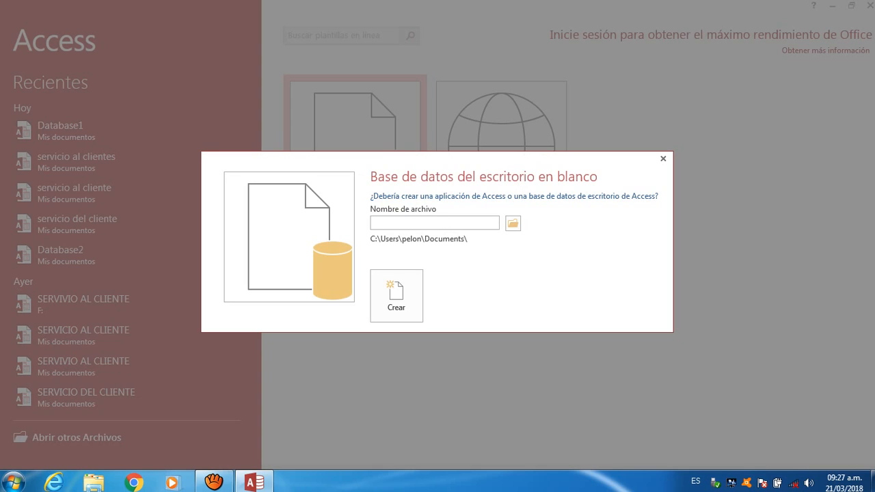
{"action": "type", "text": "servicio al cliente"}
{"action": "left_click", "coordinate": [403, 287]}
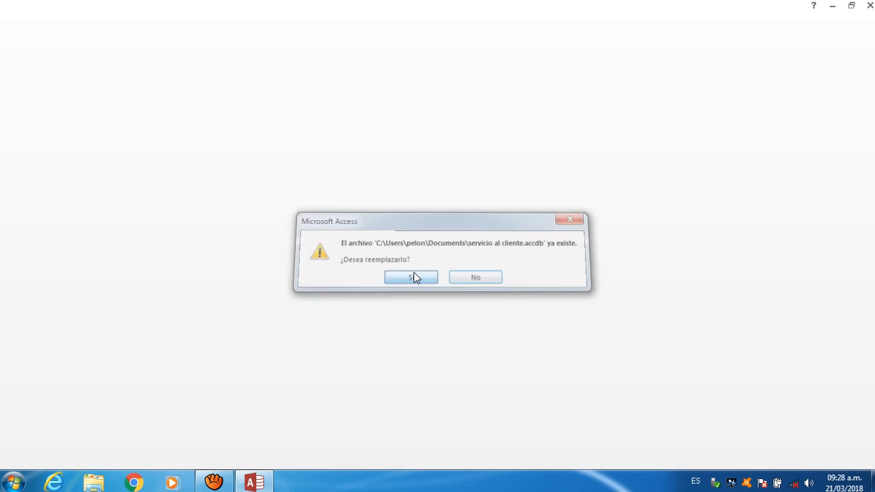
{"action": "left_click", "coordinate": [413, 277]}
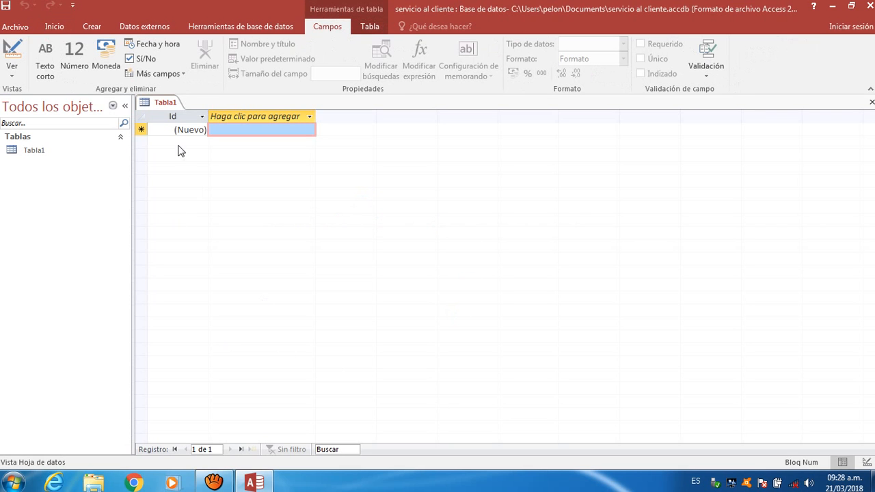
- Save the new Tabla1 table under the name 'clientes'
{"action": "right_click", "coordinate": [176, 109]}
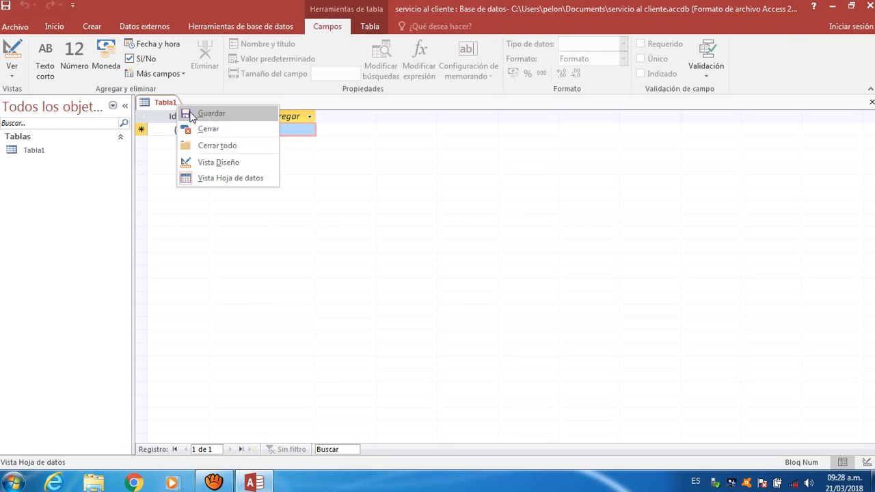
{"action": "left_click", "coordinate": [195, 113]}
{"action": "type", "text": "cl"}
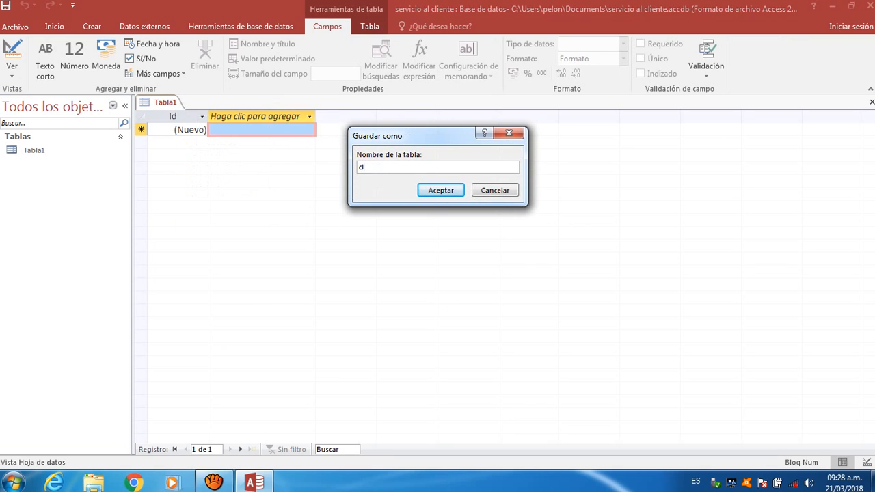
{"action": "type", "text": "ientes"}
{"action": "left_click", "coordinate": [440, 190]}
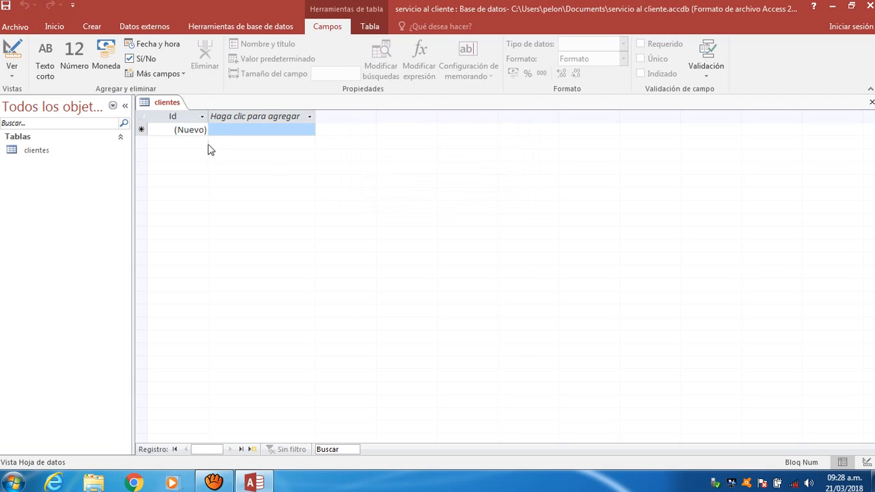
- In Vista Diseño, rename Id to cedula and add nombre, email, direccion and telefono fields
{"action": "right_click", "coordinate": [175, 108]}
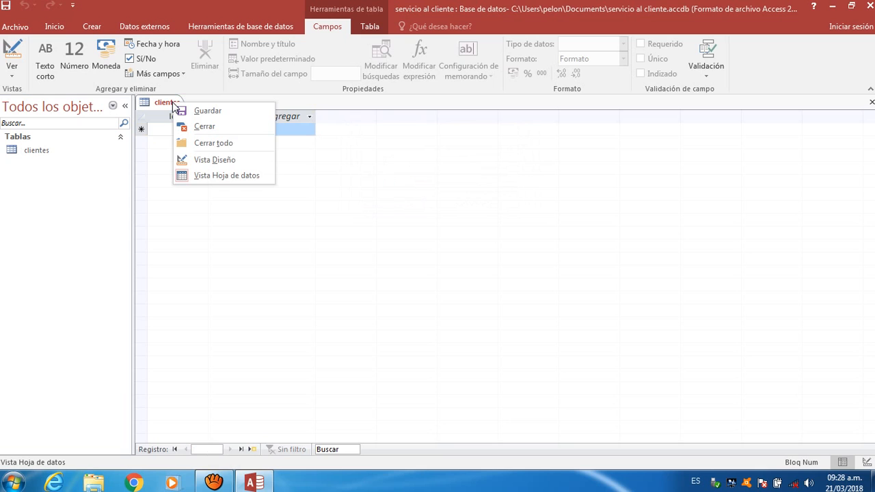
{"action": "left_click", "coordinate": [211, 162]}
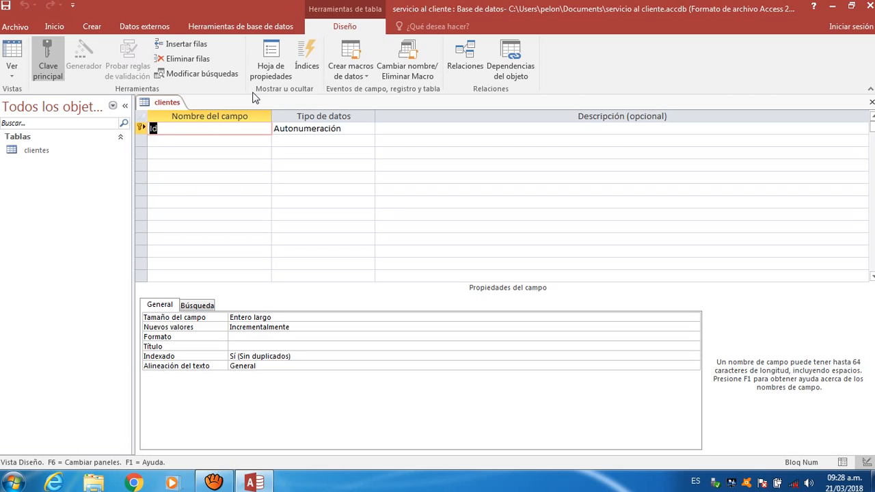
{"action": "type", "text": "cedula"}
{"action": "key", "text": "Down"}
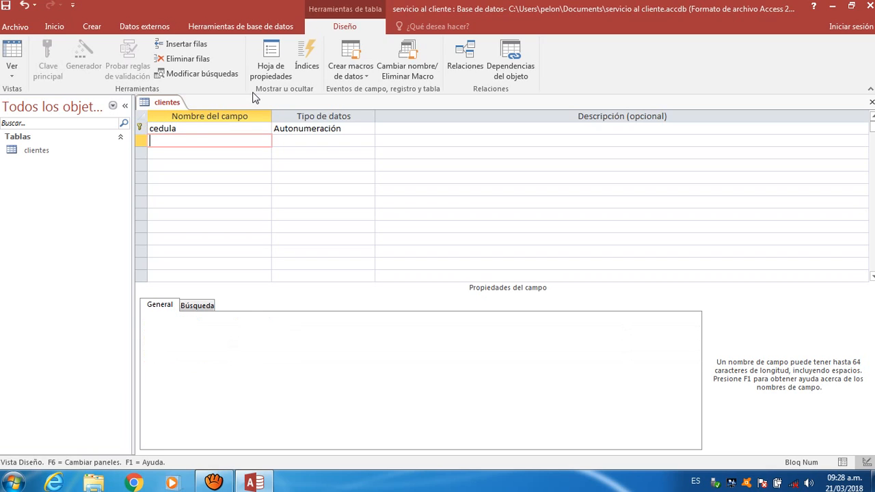
{"action": "type", "text": "nombre"}
{"action": "key", "text": "Down"}
{"action": "type", "text": "email"}
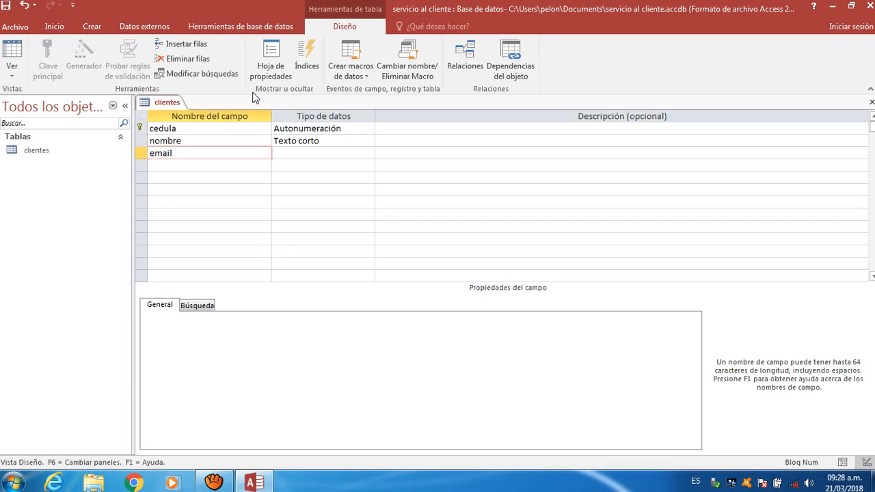
{"action": "key", "text": "Down"}
{"action": "type", "text": "direccion"}
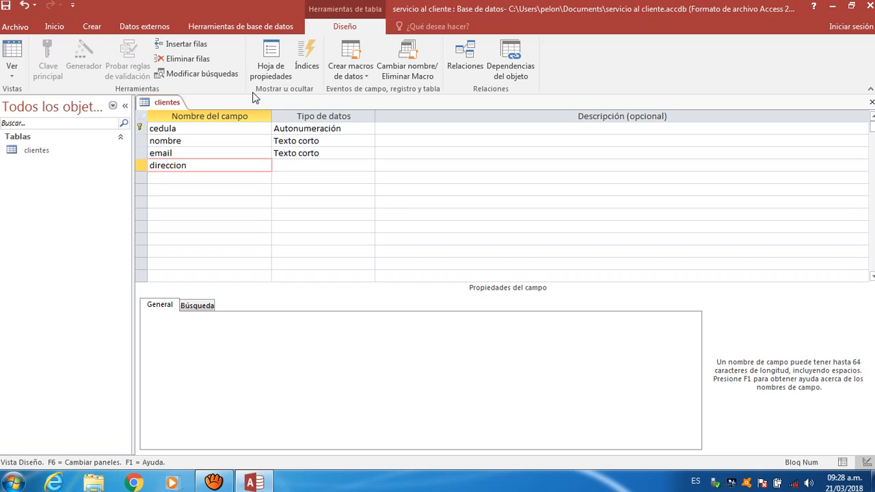
{"action": "key", "text": "Down"}
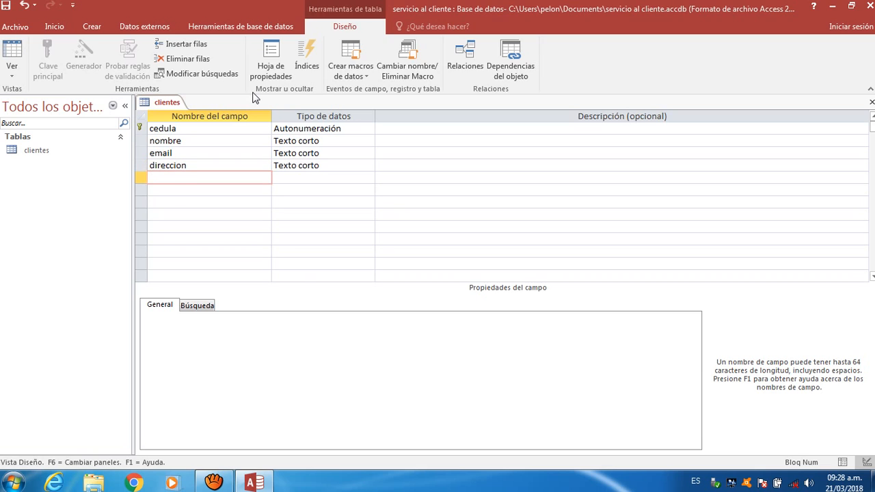
{"action": "type", "text": "telf"}
{"action": "type", "text": "á"}
{"action": "type", "text": "no"}
- Change cedula's data type from Autonumeración to Texto corto and select its field size
{"action": "left_click", "coordinate": [350, 136]}
{"action": "left_click", "coordinate": [345, 128]}
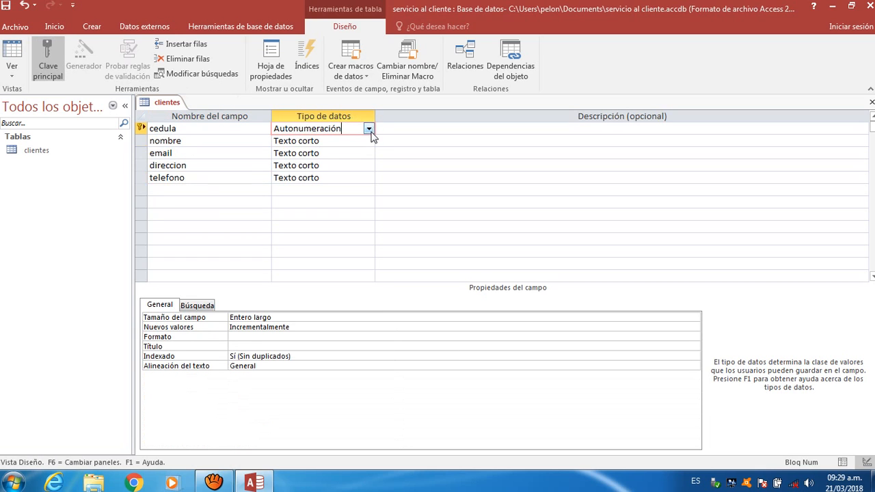
{"action": "left_click", "coordinate": [368, 129]}
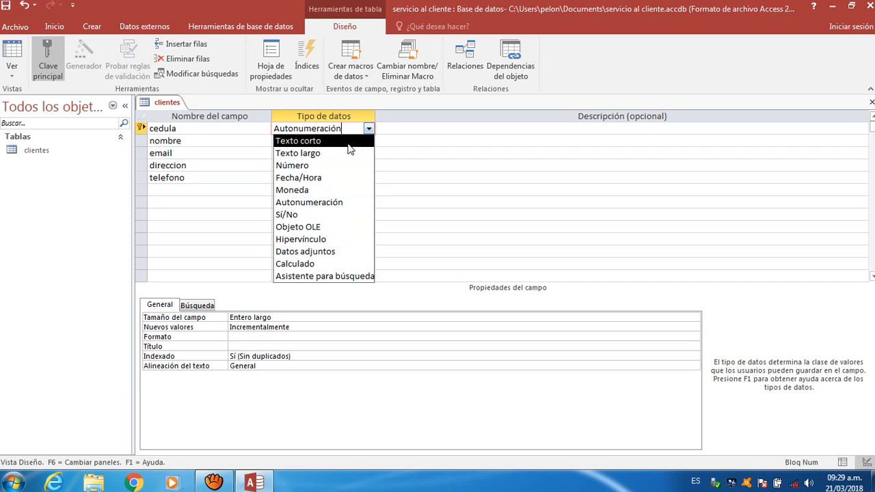
{"action": "left_click", "coordinate": [349, 142]}
{"action": "left_click", "coordinate": [368, 130]}
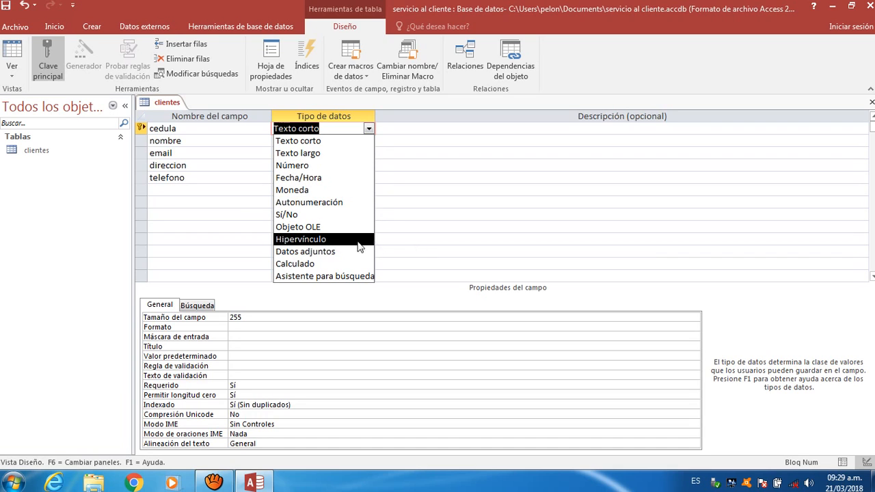
{"action": "left_click", "coordinate": [340, 141]}
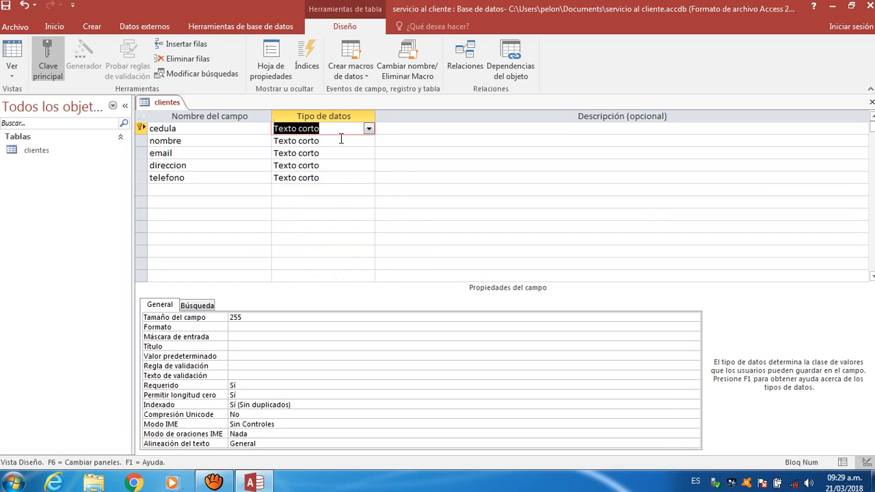
{"action": "left_click", "coordinate": [249, 315]}
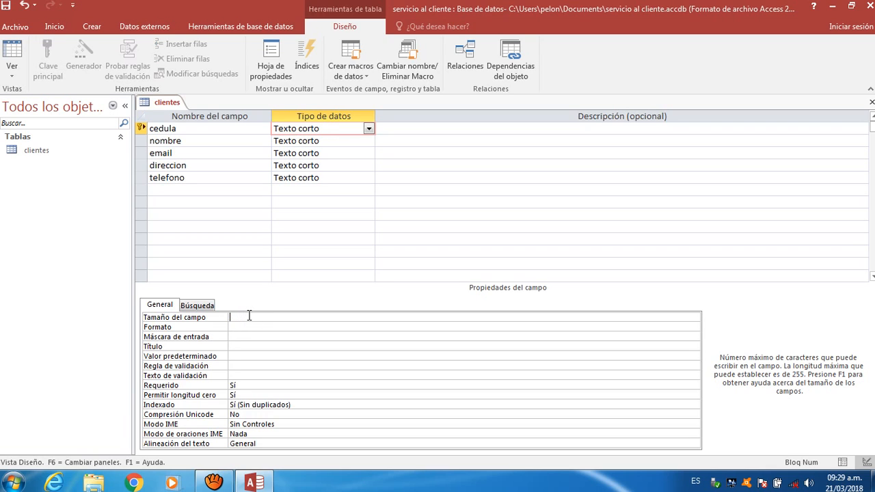
- Set field sizes to 15 for cedula, 100 for nombre and 150 for email
{"action": "type", "text": "15"}
{"action": "left_click", "coordinate": [320, 140]}
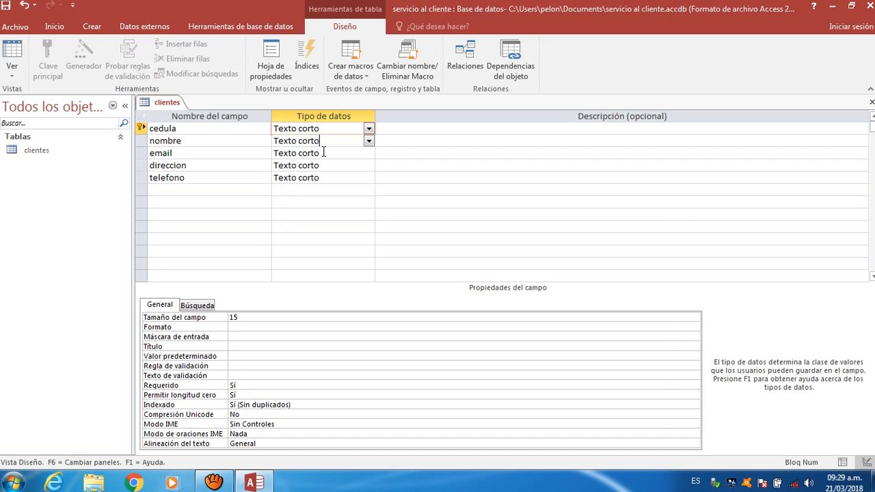
{"action": "left_click", "coordinate": [283, 317]}
{"action": "key", "text": "BackSpace"}
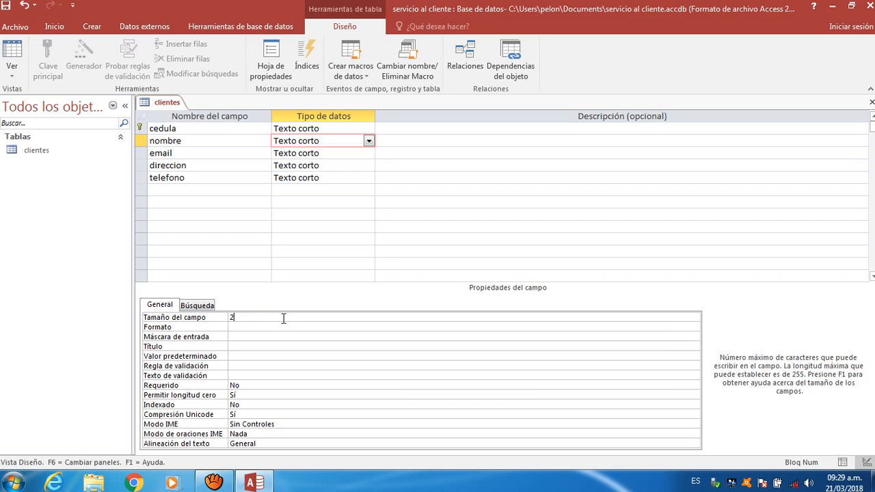
{"action": "type", "text": "100"}
{"action": "left_click", "coordinate": [282, 154]}
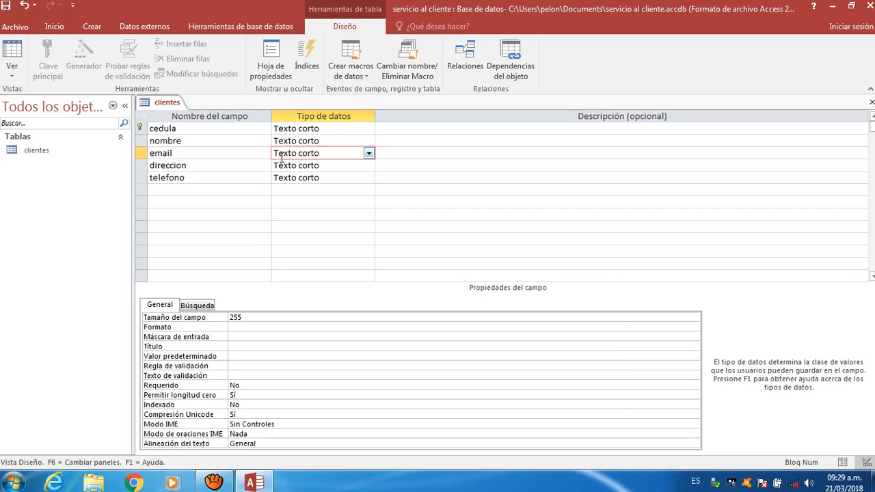
{"action": "left_click", "coordinate": [279, 315]}
{"action": "key", "text": "BackSpace"}
{"action": "key", "text": "BackSpace"}
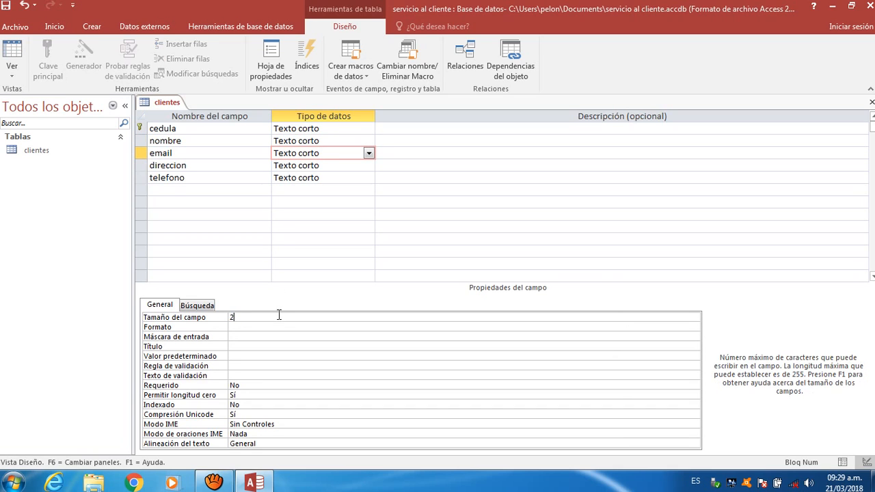
{"action": "type", "text": "150"}
- Set telefono's field size to 100 and save the clientes table design
{"action": "left_click", "coordinate": [320, 165]}
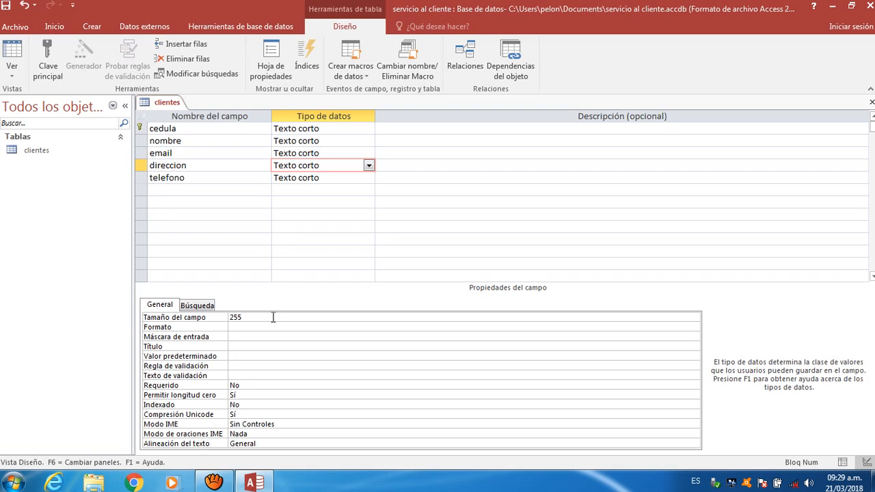
{"action": "left_click", "coordinate": [335, 181]}
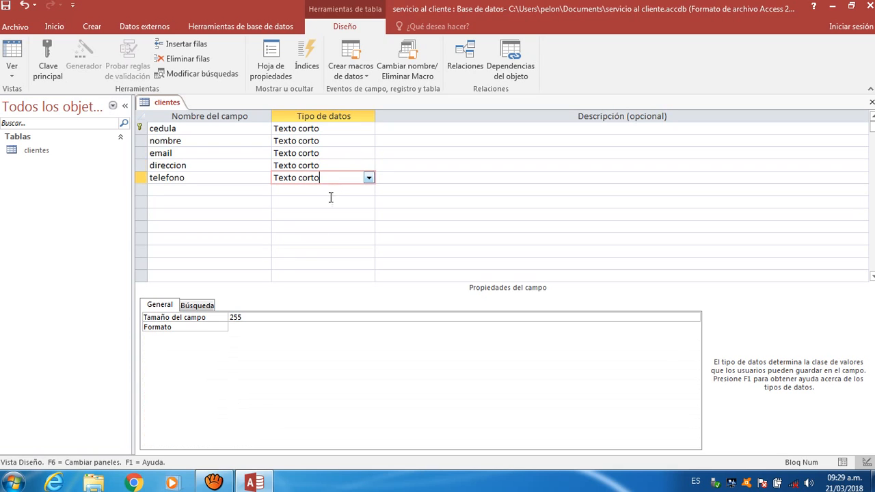
{"action": "left_click", "coordinate": [317, 315]}
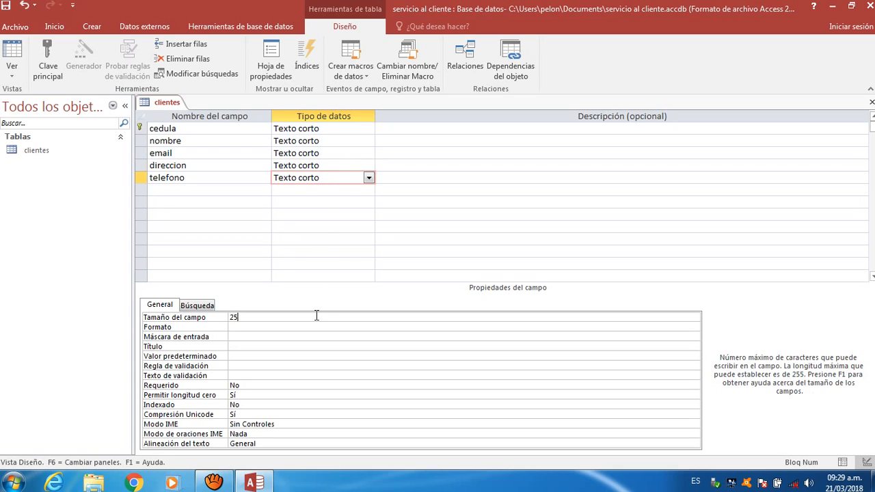
{"action": "type", "text": "100"}
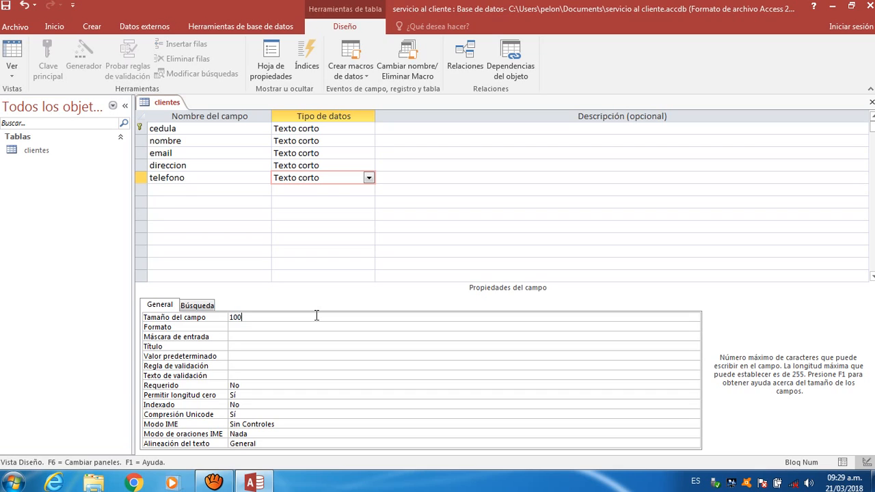
{"action": "right_click", "coordinate": [166, 108]}
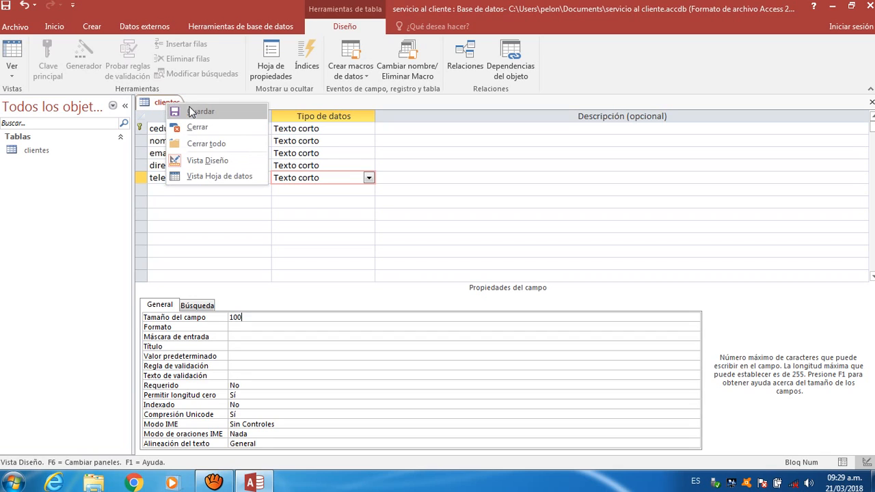
{"action": "left_click", "coordinate": [190, 112]}
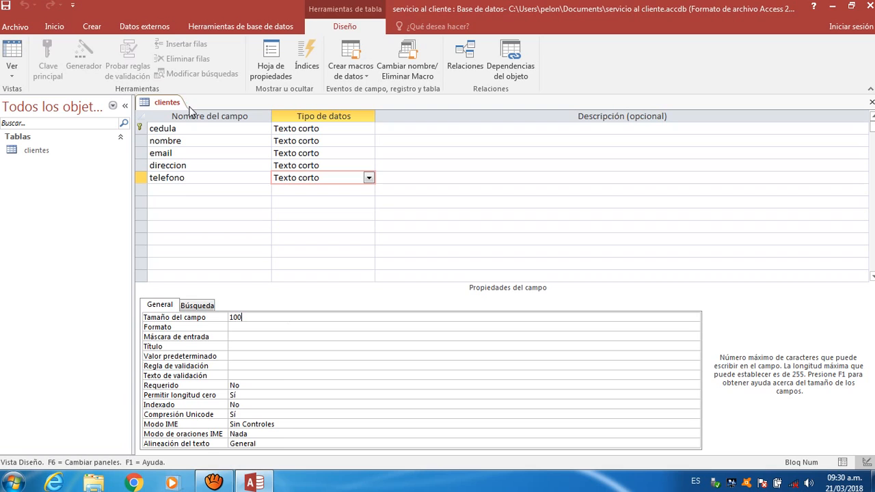
- Start a new table design with fields codigo, cliente, area and fecha
{"action": "left_click", "coordinate": [88, 29]}
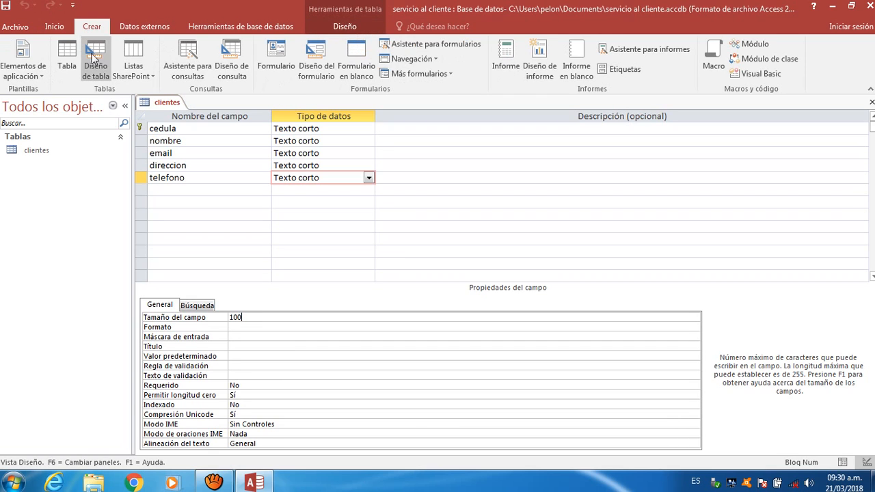
{"action": "left_click", "coordinate": [96, 74]}
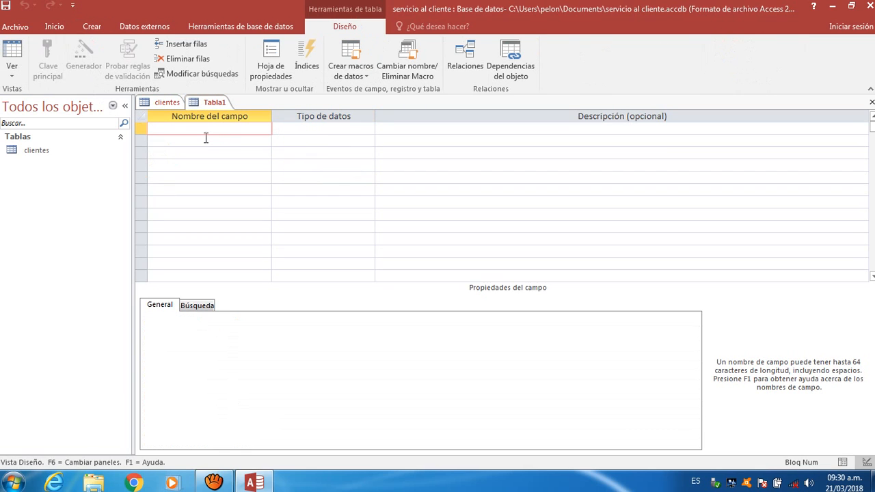
{"action": "type", "text": "c"}
{"action": "type", "text": "odigo"}
{"action": "left_click", "coordinate": [205, 138]}
{"action": "type", "text": "cl"}
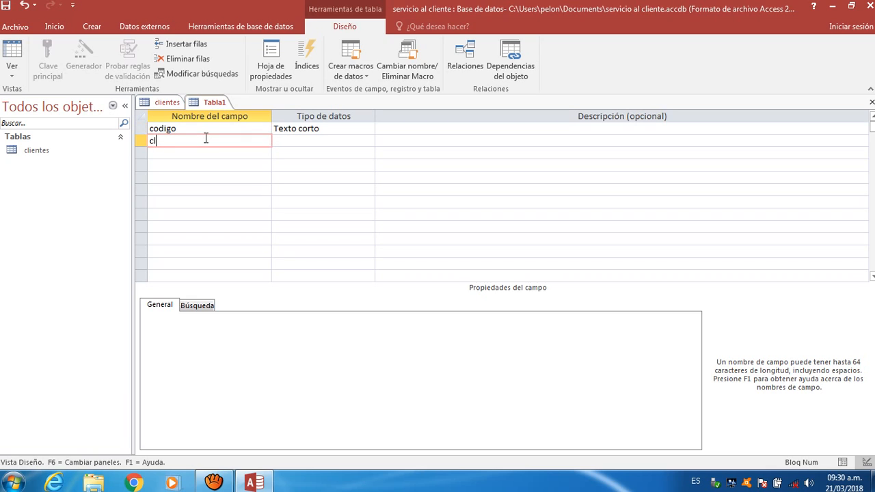
{"action": "type", "text": "iente"}
{"action": "key", "text": "Down"}
{"action": "type", "text": "area"}
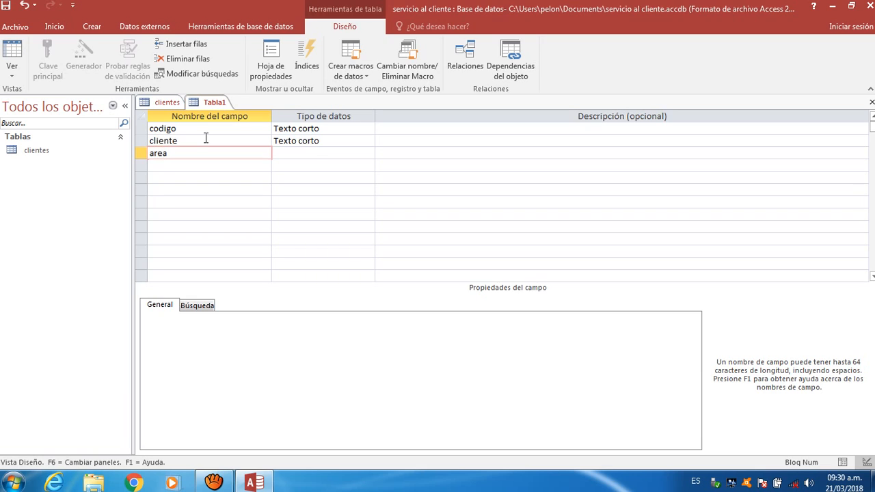
{"action": "key", "text": "Down"}
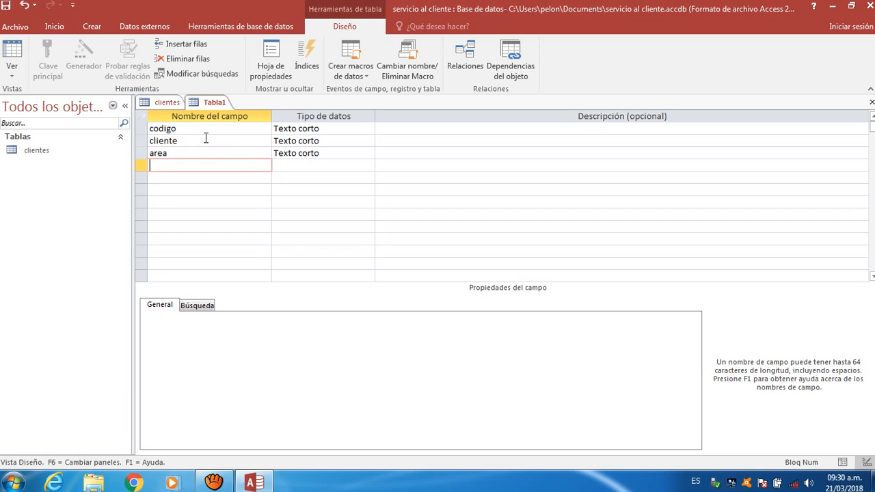
{"action": "type", "text": "fecha"}
- Make codigo a Número field and set cliente's field size to 15
{"action": "left_click", "coordinate": [295, 130]}
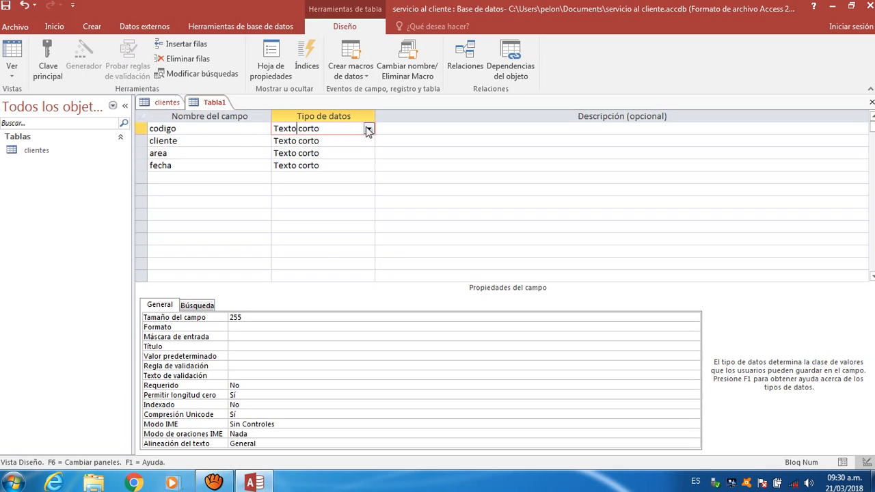
{"action": "left_click", "coordinate": [368, 129]}
{"action": "left_click", "coordinate": [335, 165]}
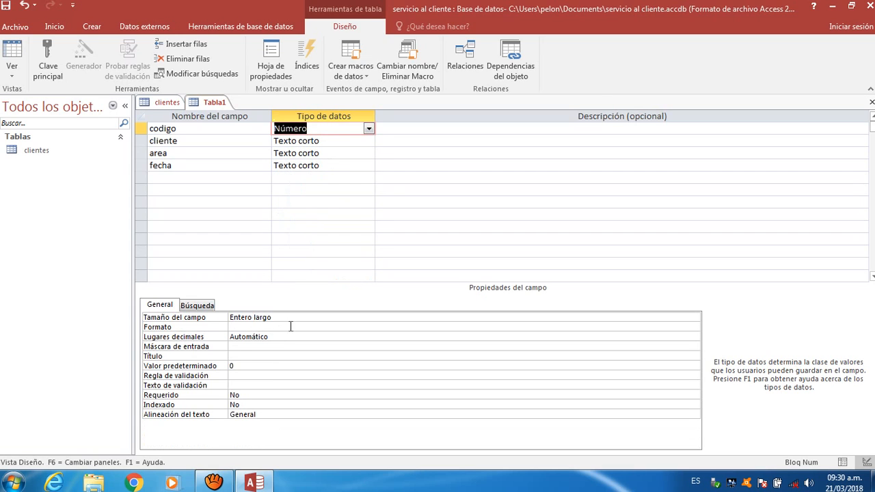
{"action": "left_click", "coordinate": [297, 141]}
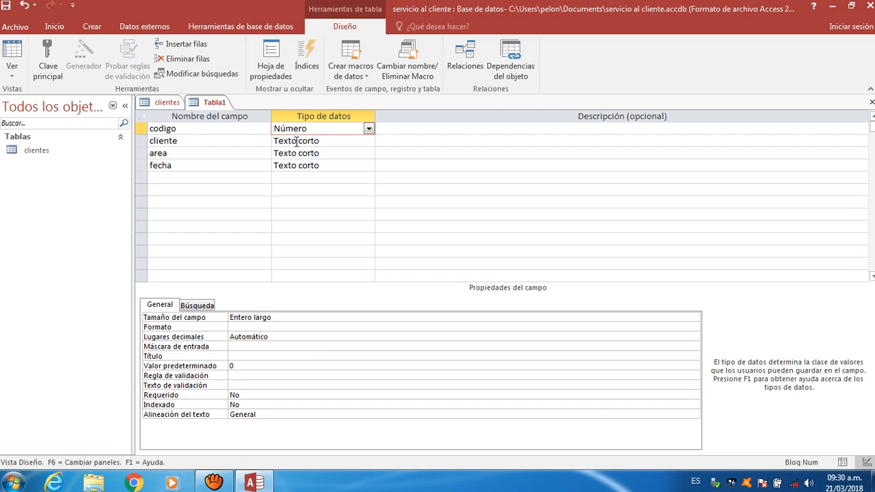
{"action": "left_click", "coordinate": [274, 317]}
{"action": "key", "text": "BackSpace"}
{"action": "key", "text": "BackSpace"}
{"action": "key", "text": "BackSpace"}
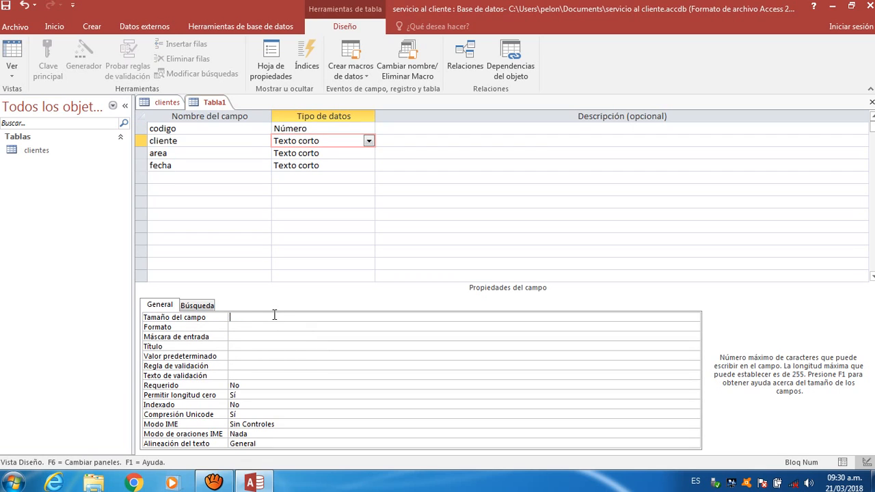
{"action": "type", "text": "15"}
- Check cedula's settings in the clientes design, then edit the area field size
{"action": "left_click", "coordinate": [167, 104]}
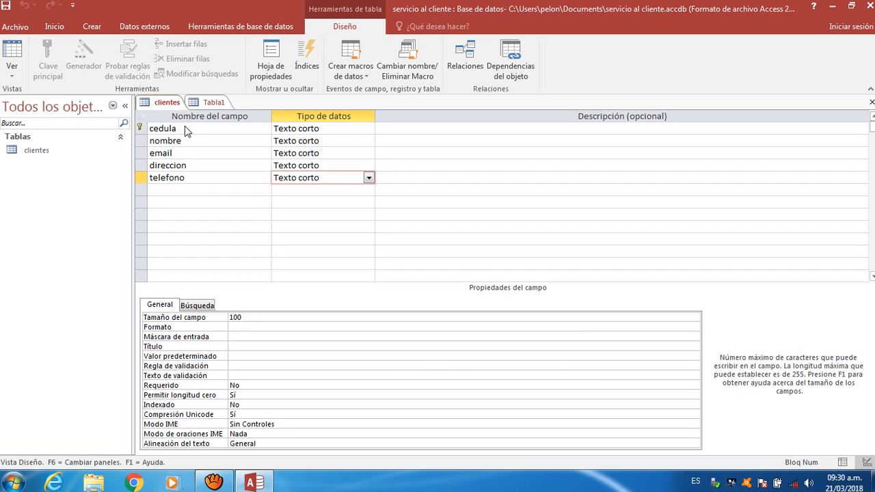
{"action": "left_click", "coordinate": [295, 127]}
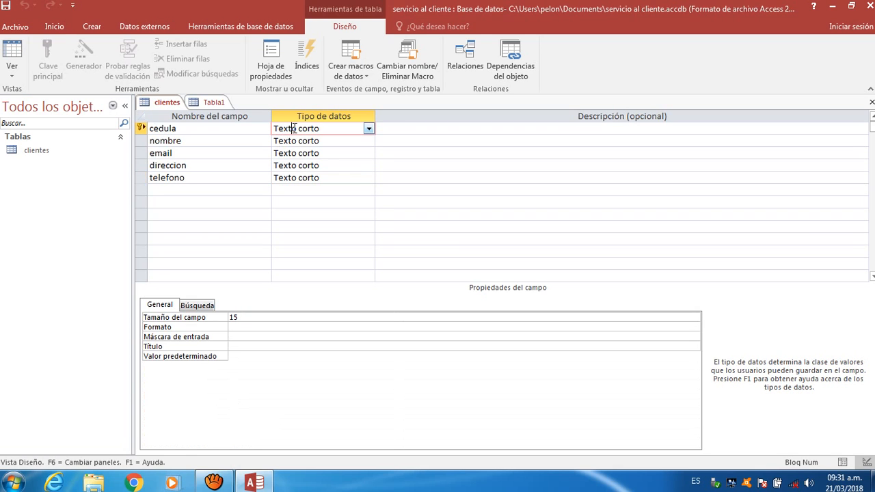
{"action": "left_click", "coordinate": [216, 102]}
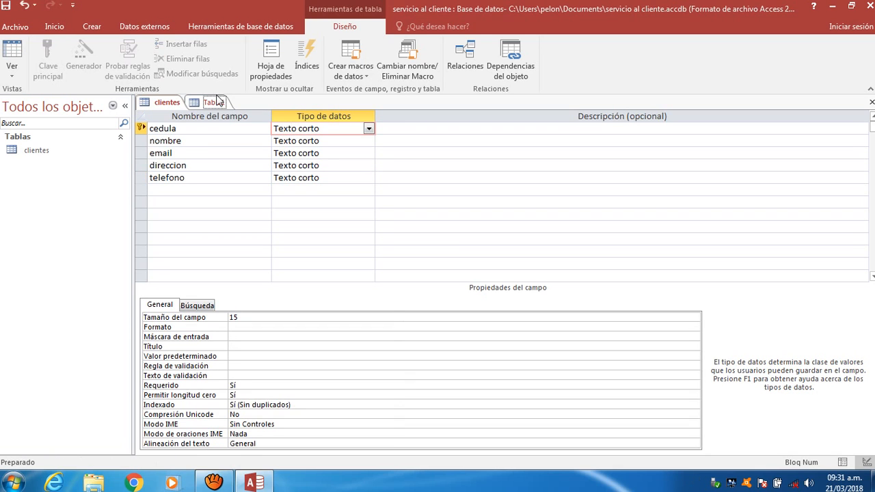
{"action": "left_click", "coordinate": [274, 153]}
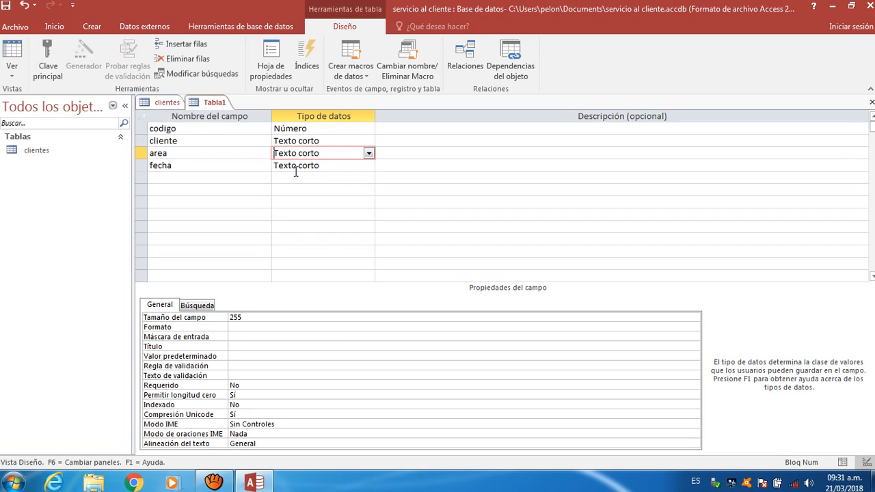
{"action": "left_click", "coordinate": [289, 317]}
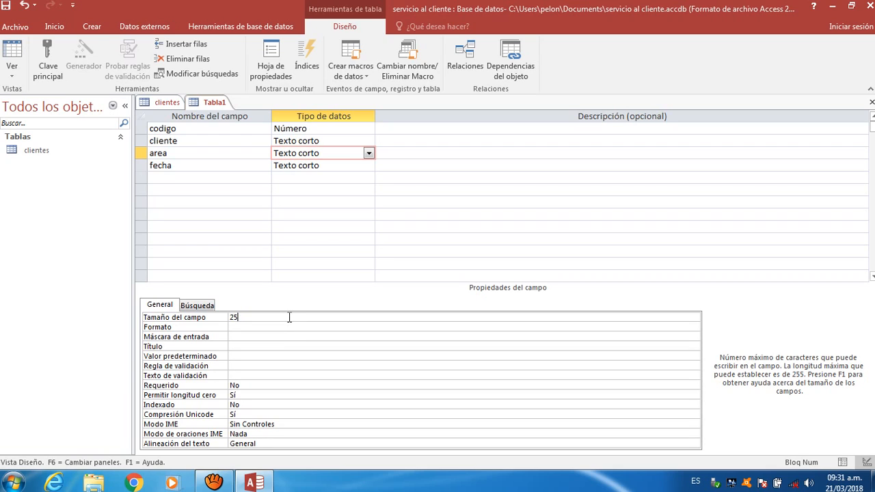
{"action": "key", "text": "BackSpace"}
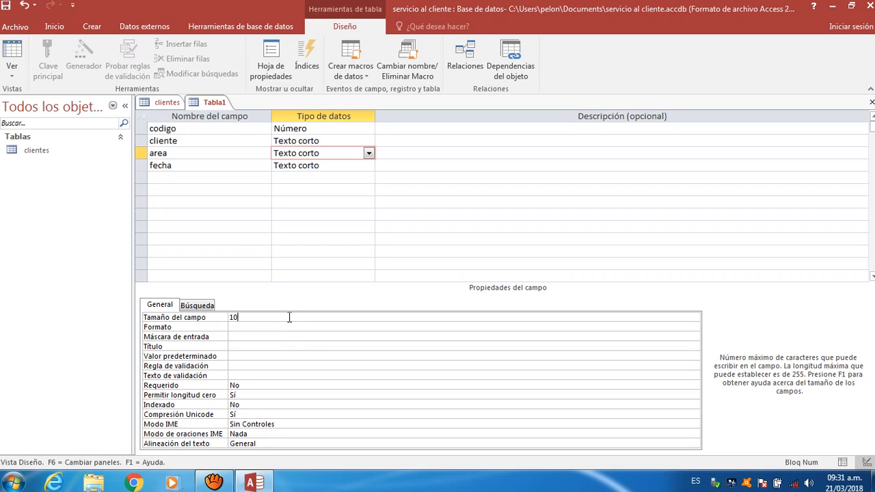
- Make fecha a Fecha/Hora field and set codigo as the primary key
{"action": "left_click", "coordinate": [323, 166]}
{"action": "left_click", "coordinate": [368, 165]}
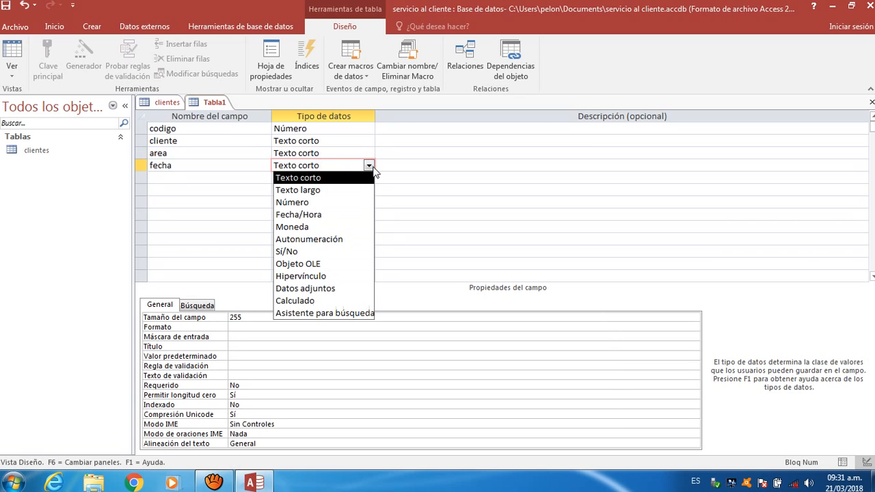
{"action": "left_click", "coordinate": [332, 218]}
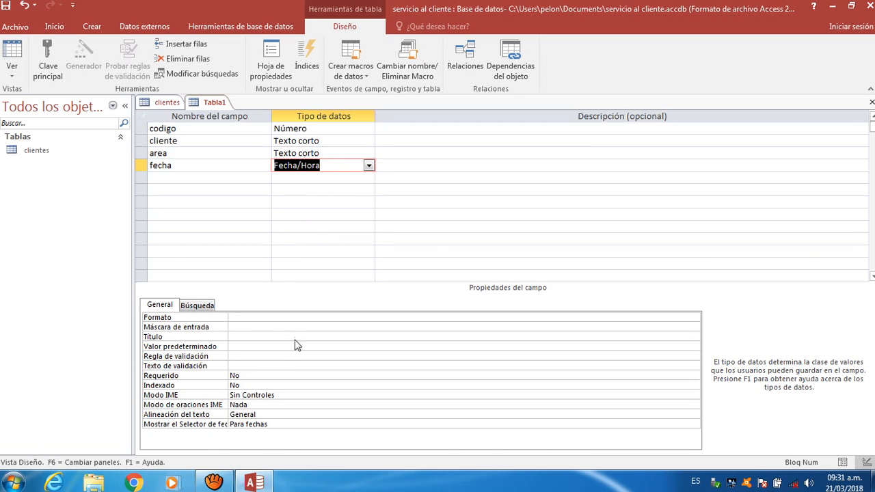
{"action": "left_click", "coordinate": [165, 130]}
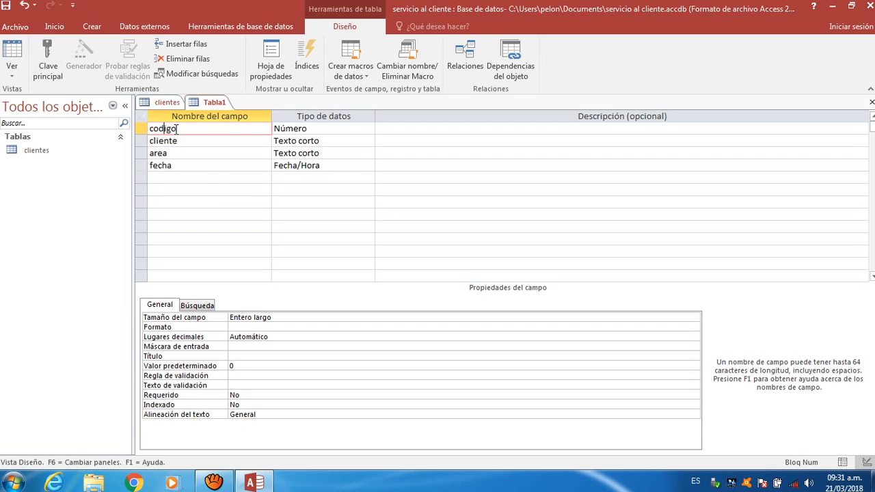
{"action": "left_click", "coordinate": [63, 59]}
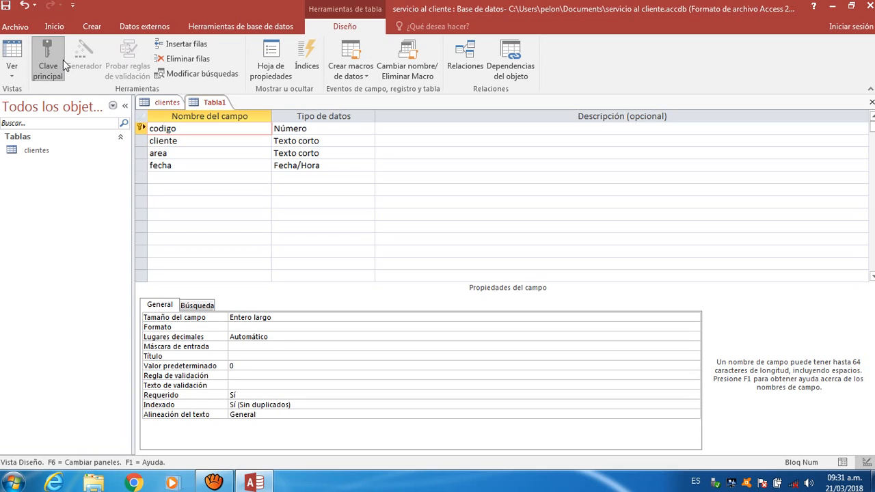
- Save the new table as 'registro'
{"action": "right_click", "coordinate": [201, 108]}
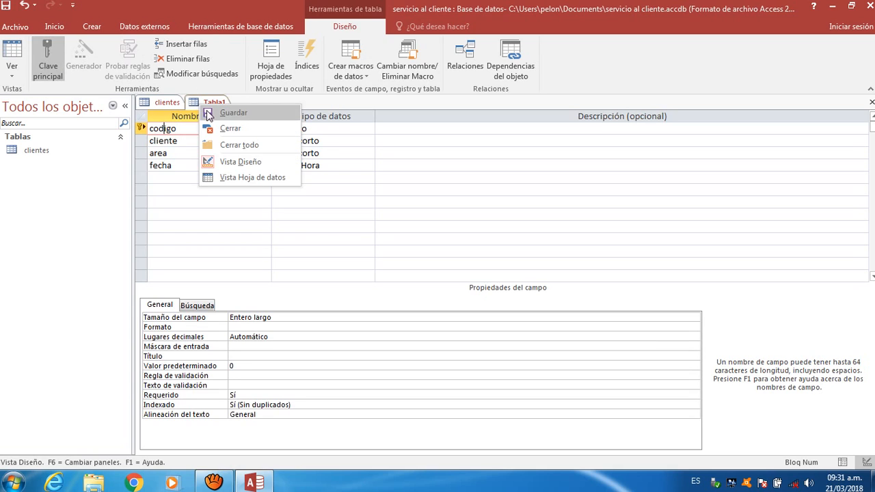
{"action": "left_click", "coordinate": [212, 115]}
{"action": "key", "text": "BackSpace"}
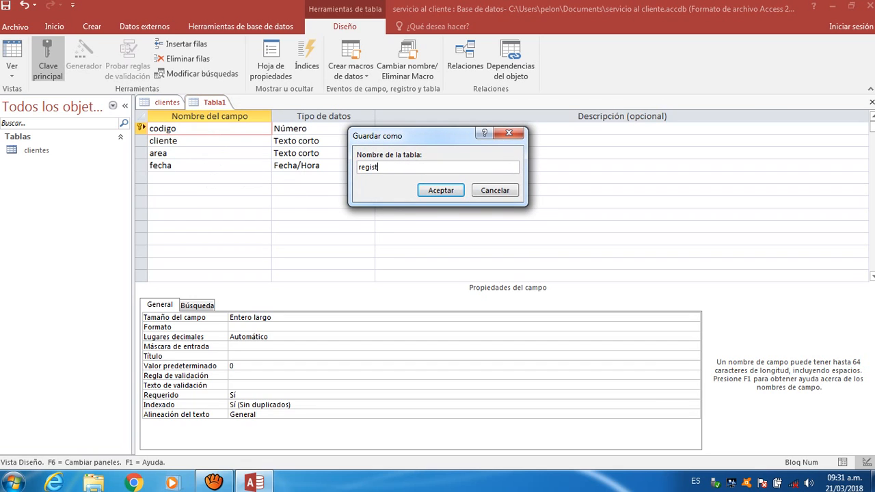
{"action": "key", "text": "Return"}
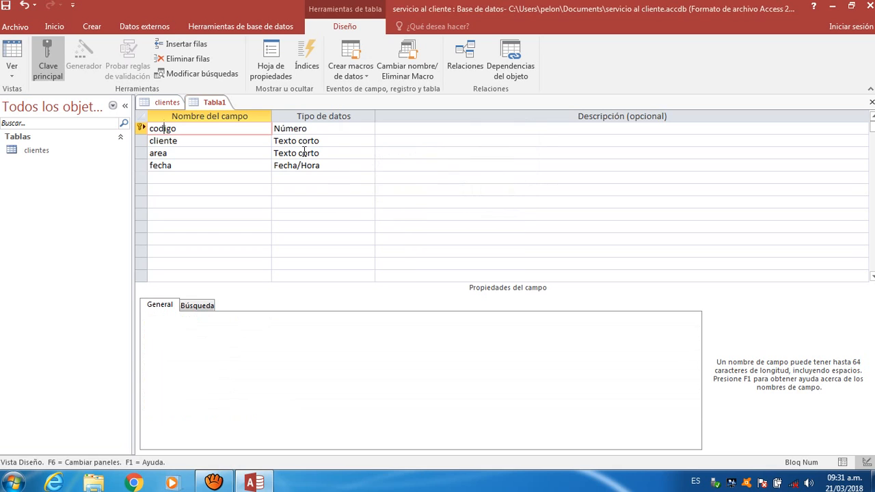
- Start another new table design with fields codigo, descripcion and fecha
{"action": "left_click", "coordinate": [97, 25]}
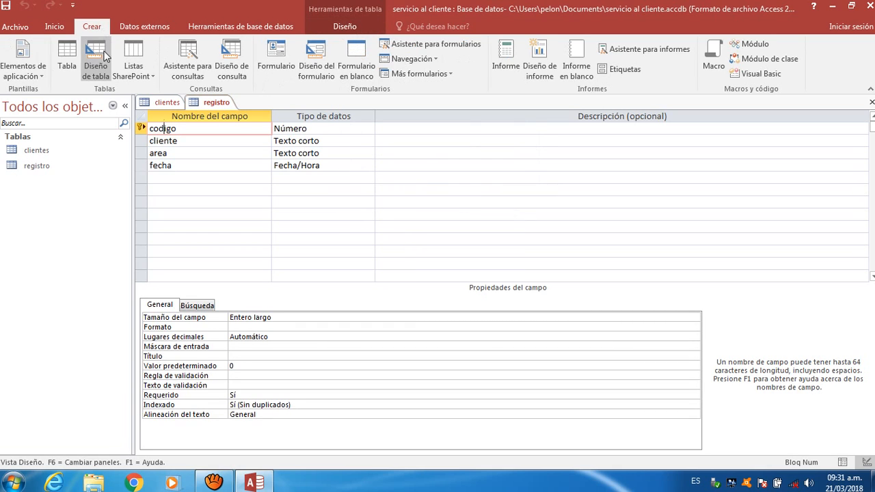
{"action": "left_click", "coordinate": [100, 52]}
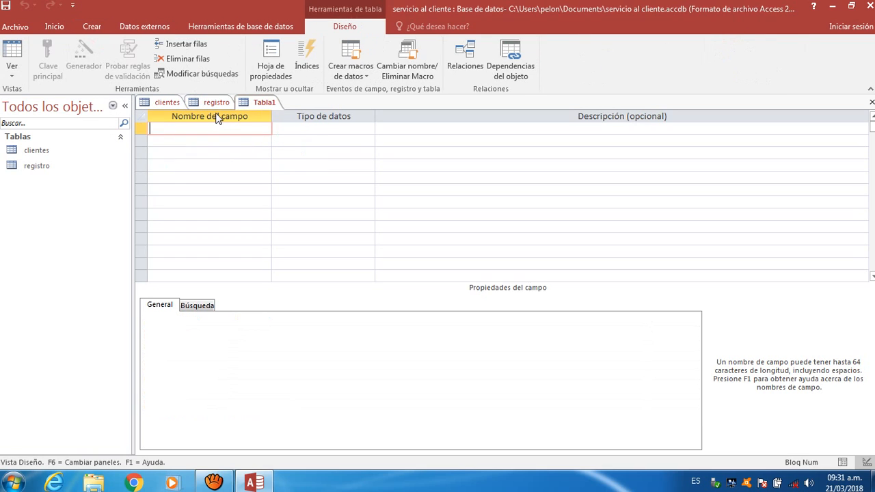
{"action": "type", "text": "codigo"}
{"action": "key", "text": "Down"}
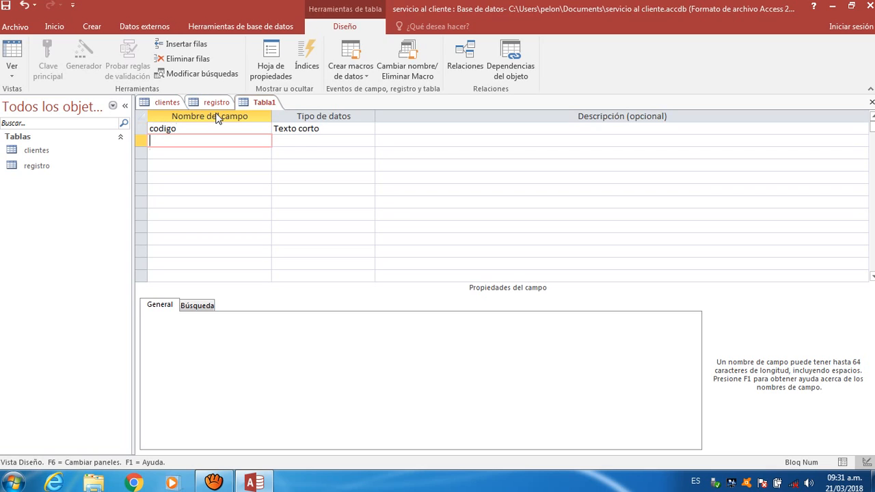
{"action": "type", "text": "descripcion"}
{"action": "key", "text": "Down"}
{"action": "type", "text": "fecha"}
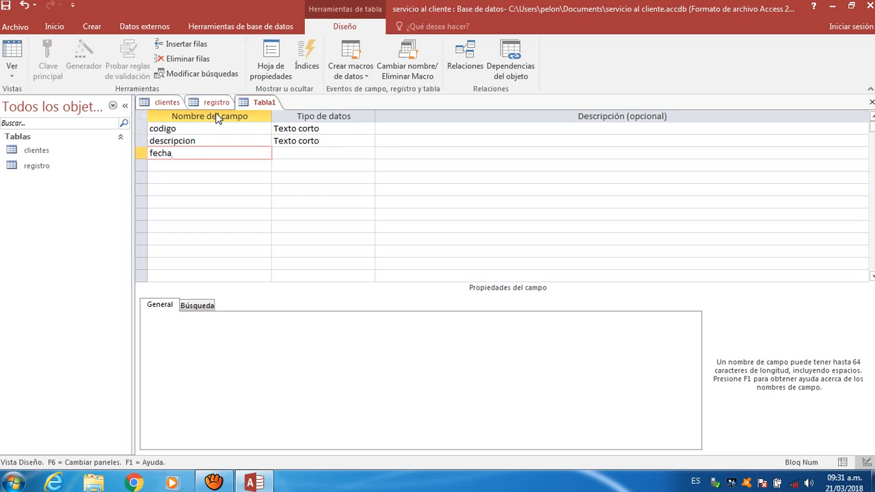
- Make codigo a Número field and shorten descripcion's field size to 100
{"action": "left_click", "coordinate": [328, 153]}
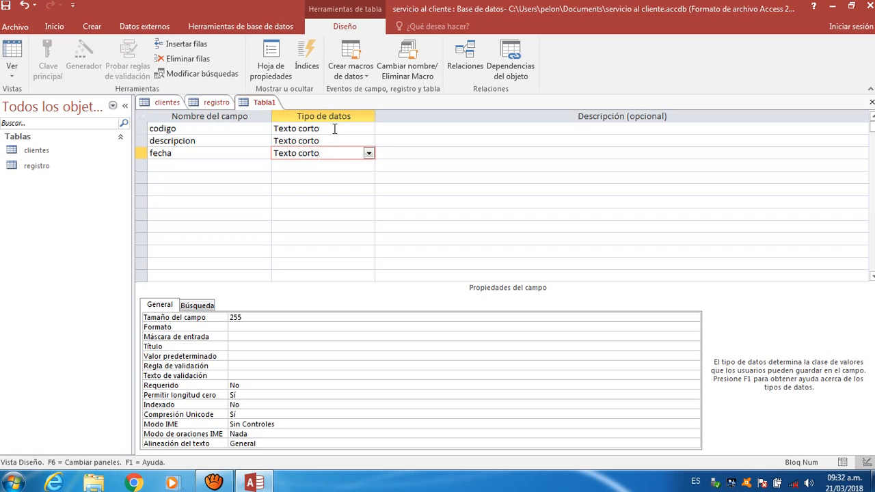
{"action": "left_click", "coordinate": [334, 128]}
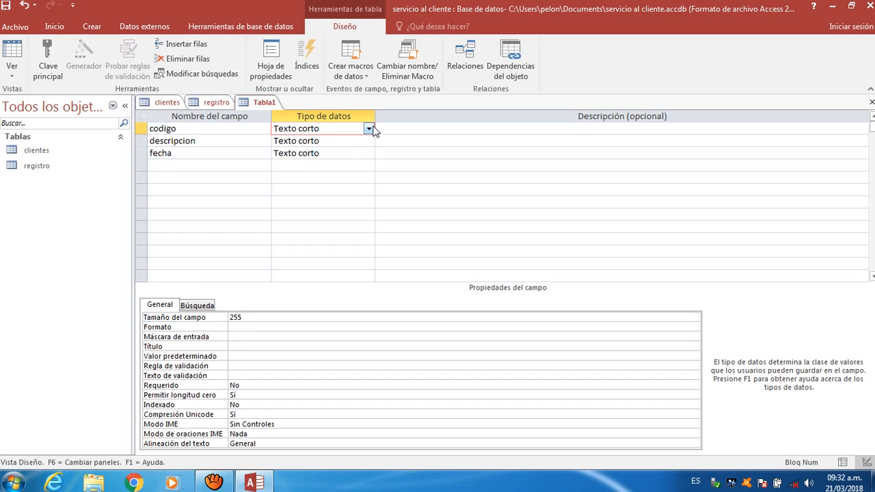
{"action": "left_click", "coordinate": [369, 129]}
{"action": "left_click", "coordinate": [335, 167]}
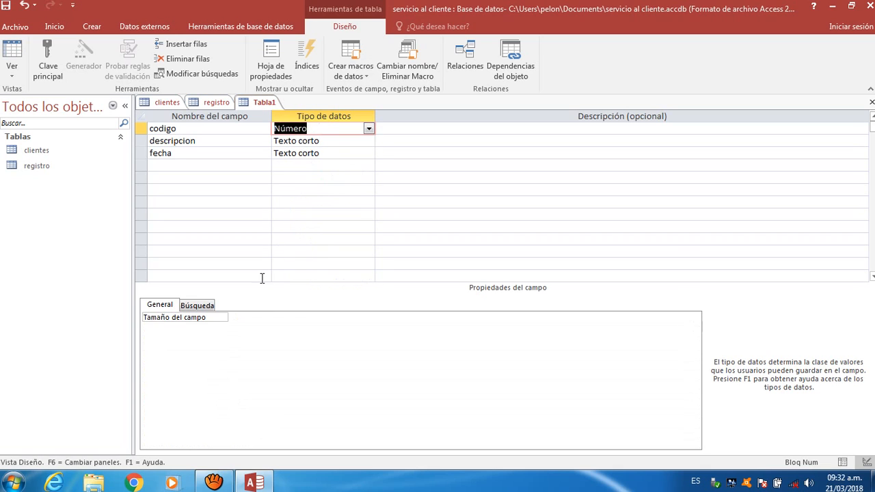
{"action": "left_click", "coordinate": [348, 143]}
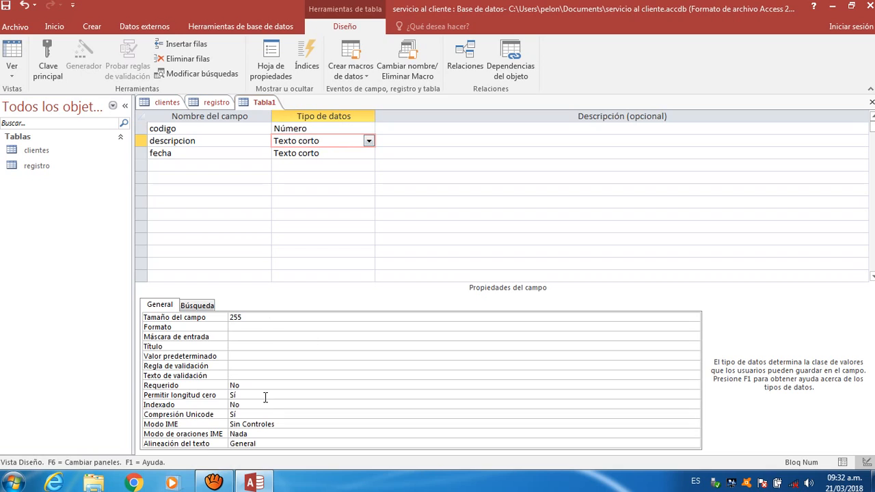
{"action": "left_click", "coordinate": [257, 319]}
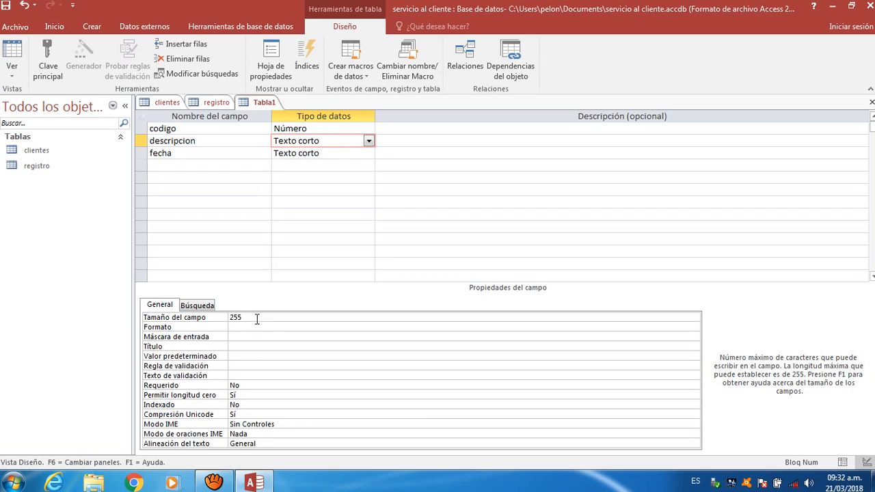
{"action": "key", "text": "BackSpace"}
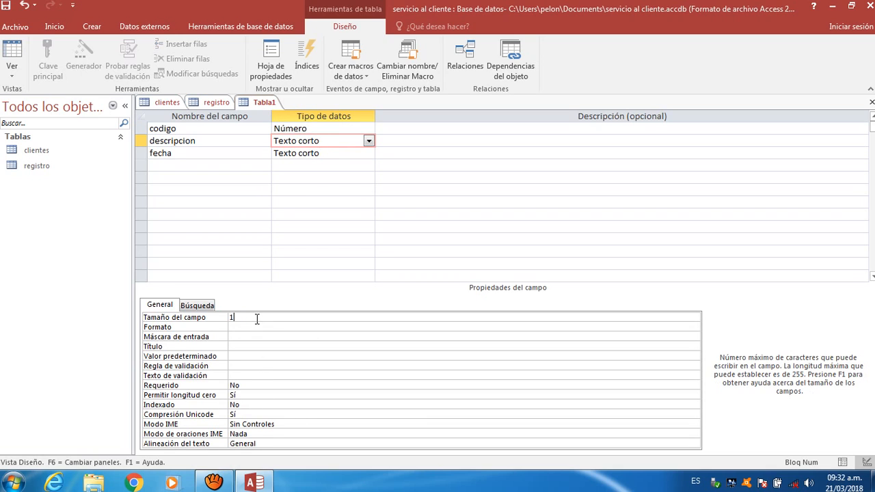
- Make fecha a Fecha/Hora field and set codigo as the primary key
{"action": "left_click", "coordinate": [352, 154]}
{"action": "left_click", "coordinate": [369, 154]}
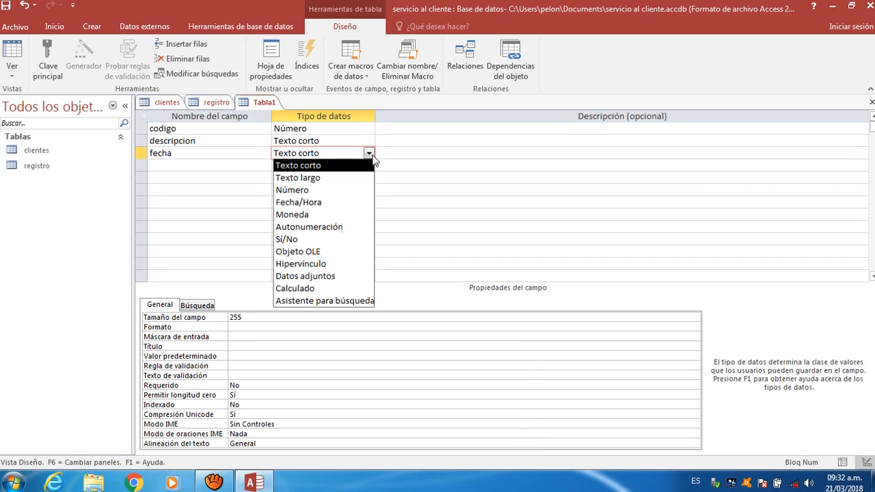
{"action": "left_click", "coordinate": [351, 202]}
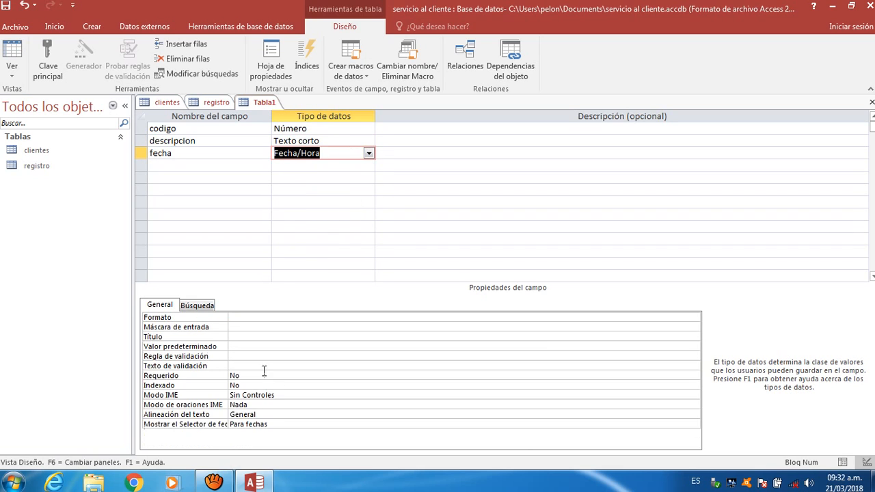
{"action": "left_click", "coordinate": [201, 130]}
{"action": "left_click", "coordinate": [42, 69]}
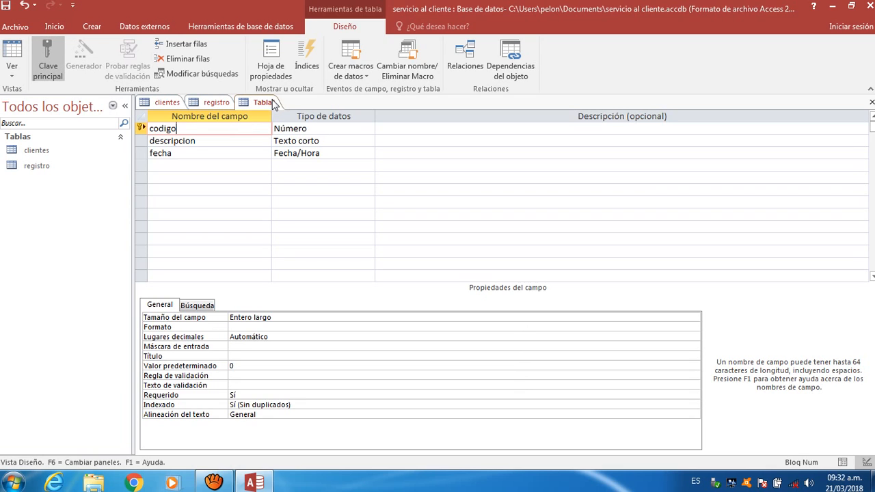
- Save Tabla1 as 'descripcion del registro', then return to the clientes design tab
{"action": "right_click", "coordinate": [272, 103]}
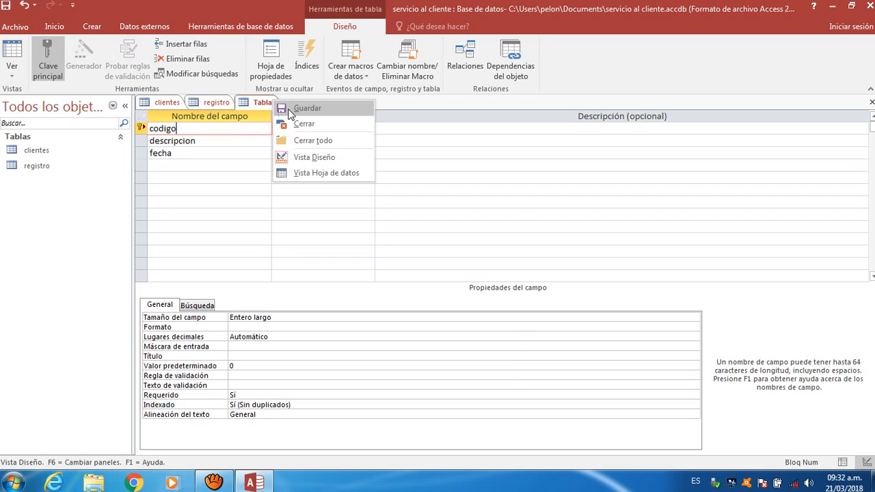
{"action": "left_click", "coordinate": [292, 114]}
{"action": "key", "text": "BackSpace"}
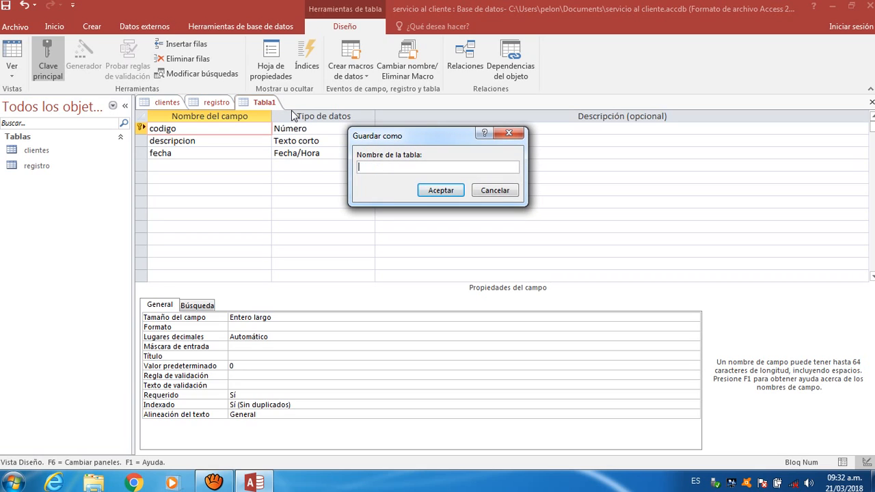
{"action": "type", "text": "descripcion del registro"}
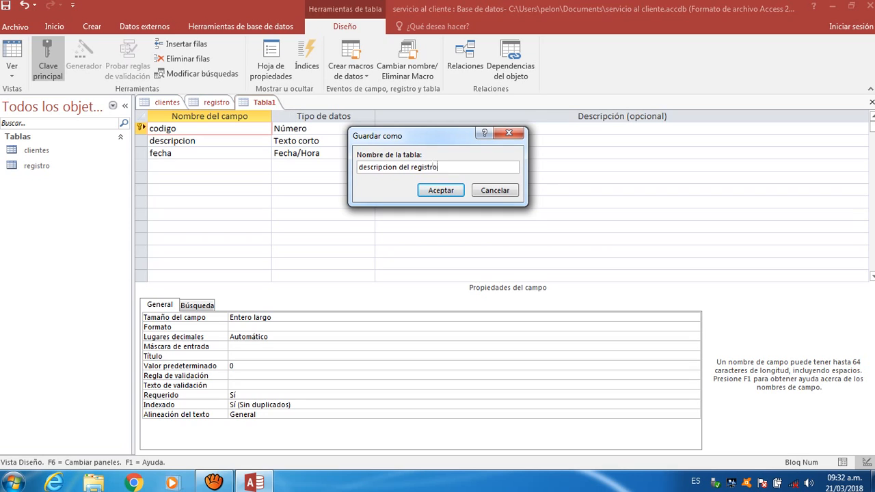
{"action": "left_click", "coordinate": [432, 191]}
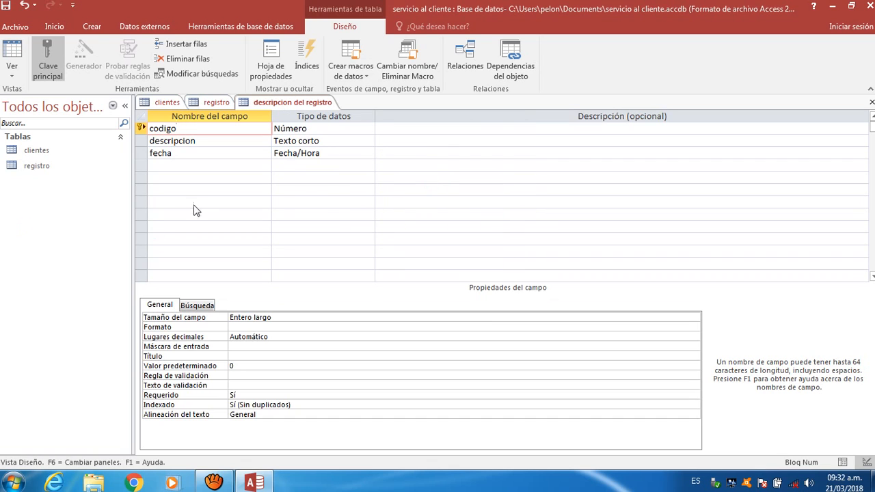
{"action": "left_click", "coordinate": [167, 102]}
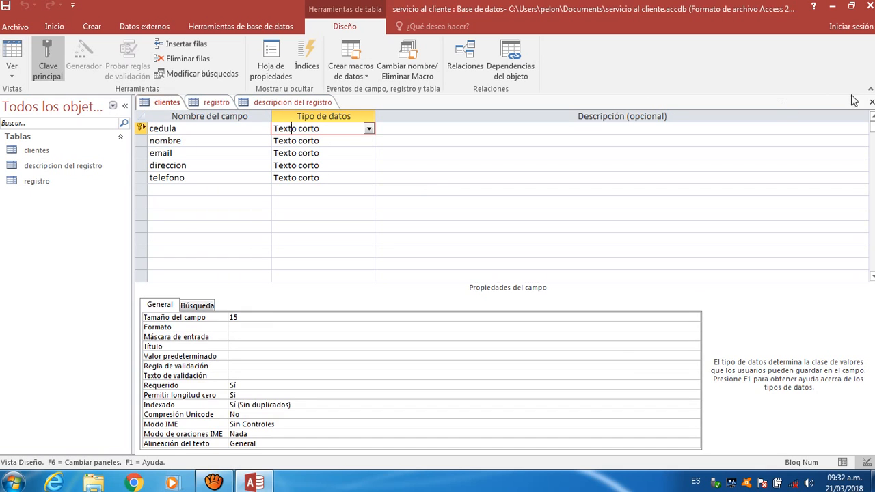
- Close the designs and open clientes, descripcion del registro and registro in datasheet view
{"action": "left_click", "coordinate": [872, 102]}
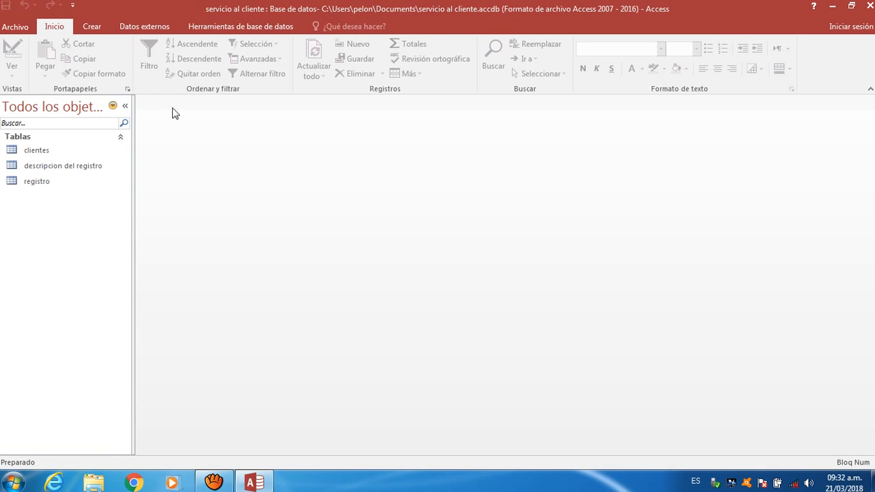
{"action": "double_click", "coordinate": [73, 158]}
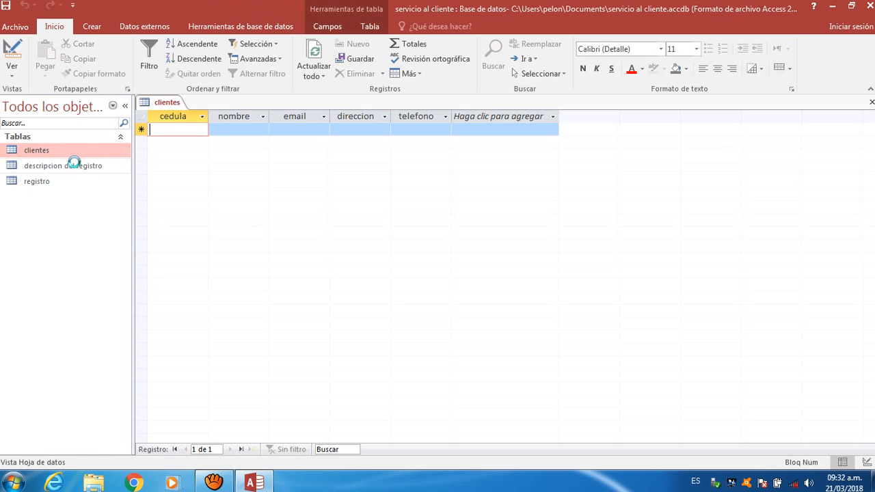
{"action": "double_click", "coordinate": [75, 165]}
{"action": "double_click", "coordinate": [60, 183]}
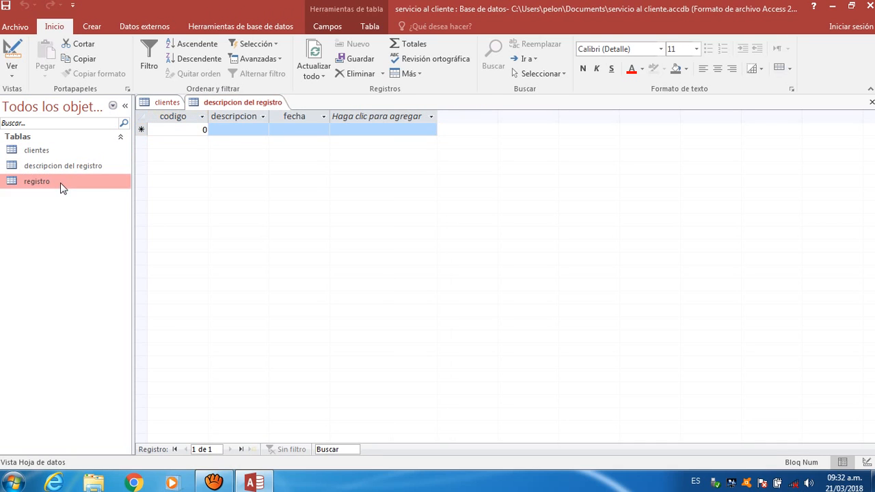
{"action": "left_click", "coordinate": [219, 103]}
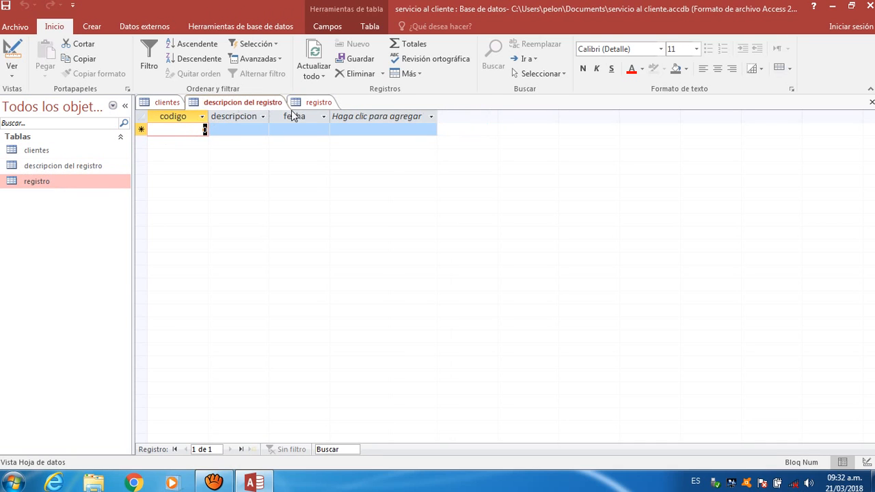
{"action": "left_click", "coordinate": [146, 104]}
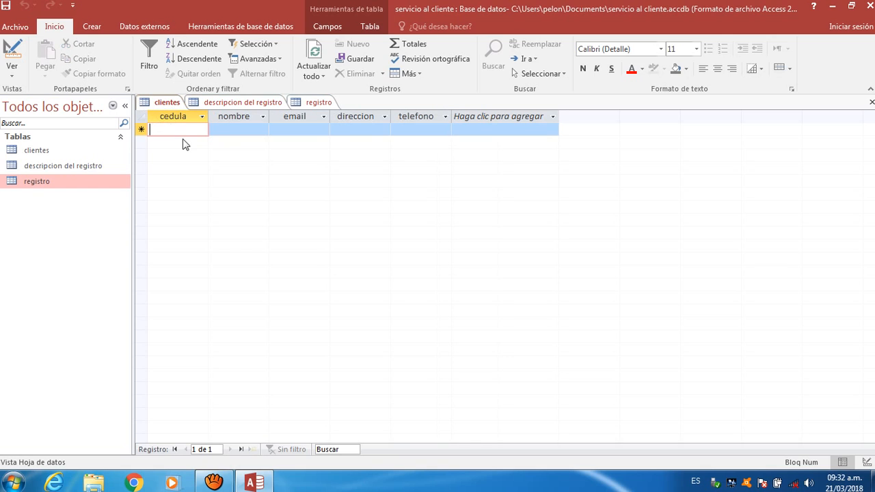
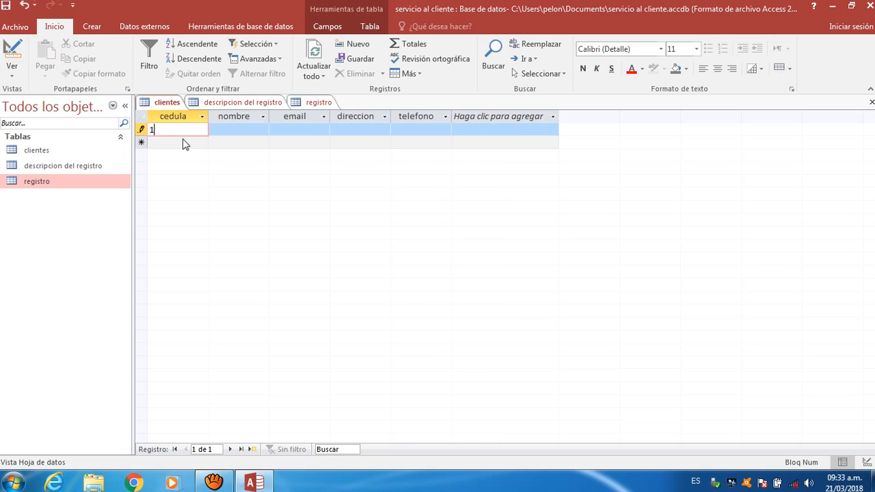
- Enter the first client's ID number and widen the nombre, email and direccion columns
{"action": "left_click", "coordinate": [259, 130]}
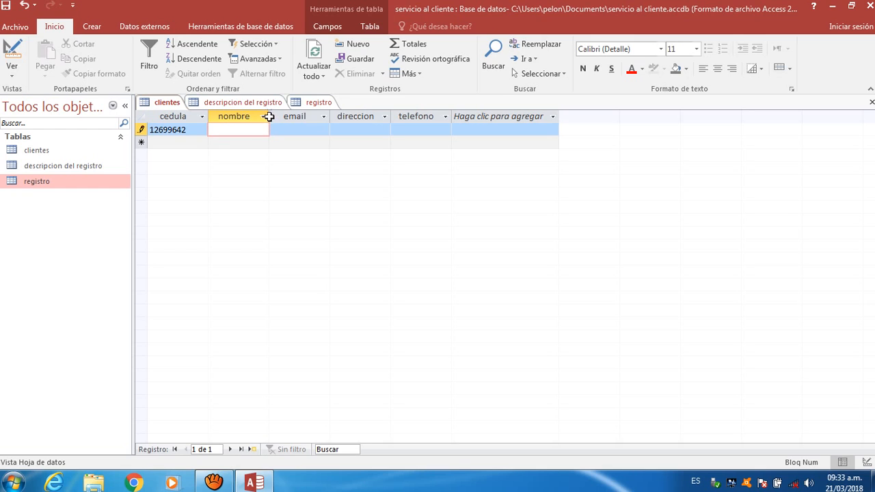
{"action": "left_click_drag", "start_coordinate": [269, 115], "coordinate": [285, 115]}
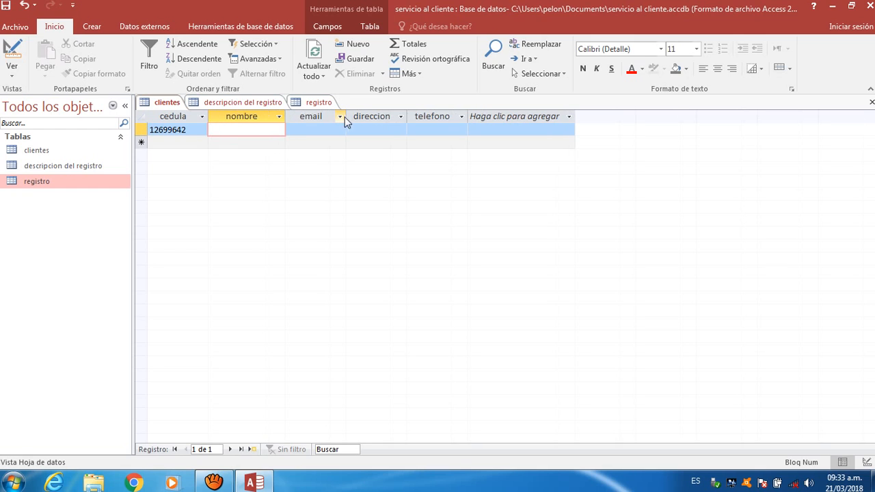
{"action": "left_click_drag", "start_coordinate": [347, 117], "coordinate": [366, 117]}
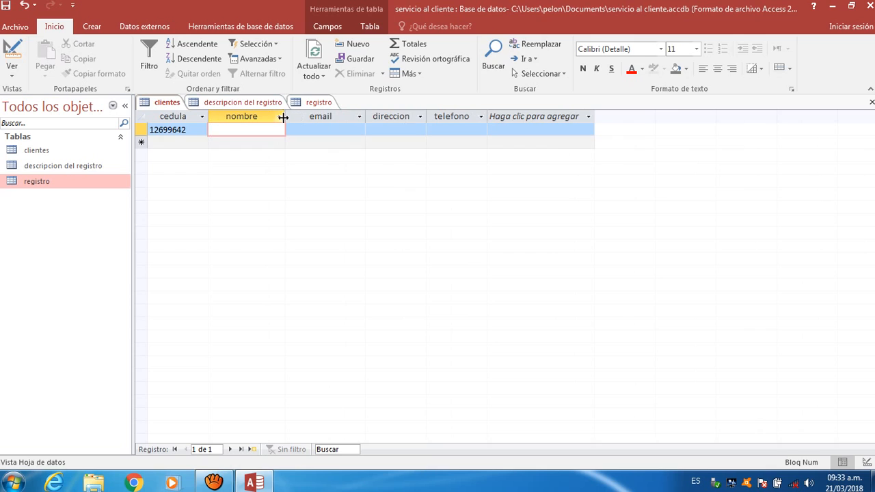
{"action": "left_click_drag", "start_coordinate": [286, 118], "coordinate": [299, 119]}
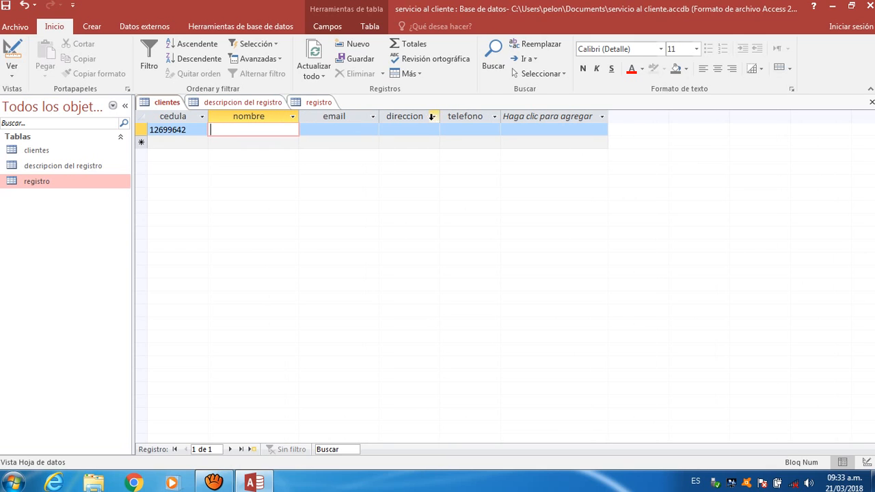
{"action": "left_click_drag", "start_coordinate": [440, 120], "coordinate": [469, 117]}
- Fill in the client's name, e-mail, address and phone number
{"action": "left_click", "coordinate": [262, 132]}
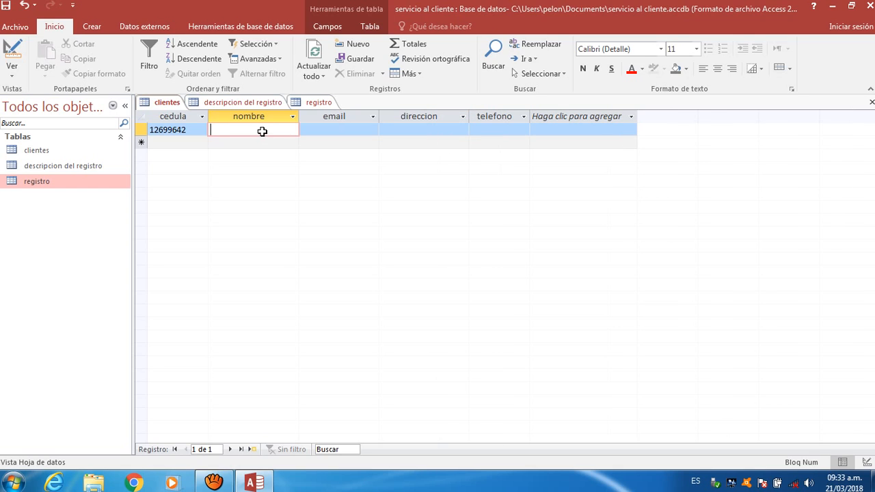
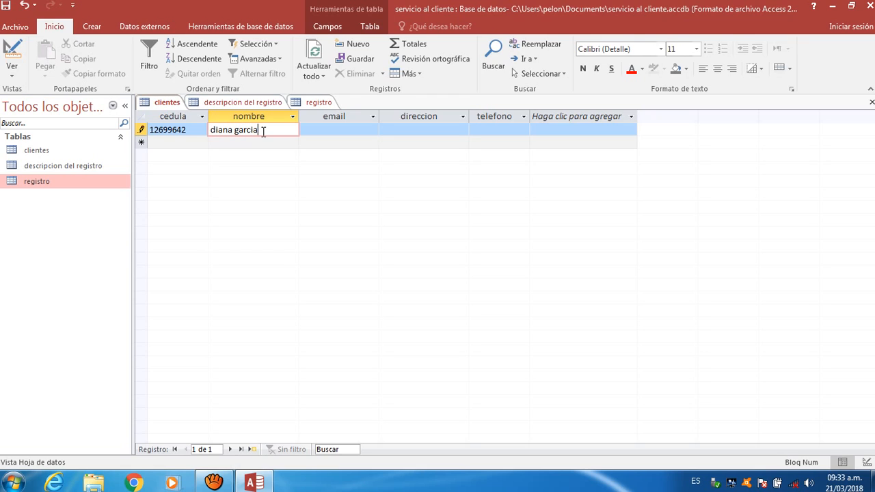
{"action": "left_click", "coordinate": [311, 131]}
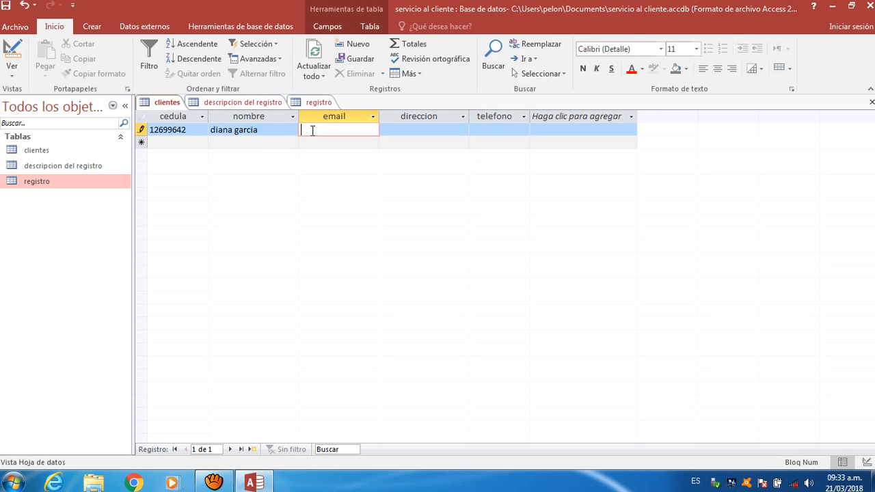
{"action": "left_click", "coordinate": [396, 129]}
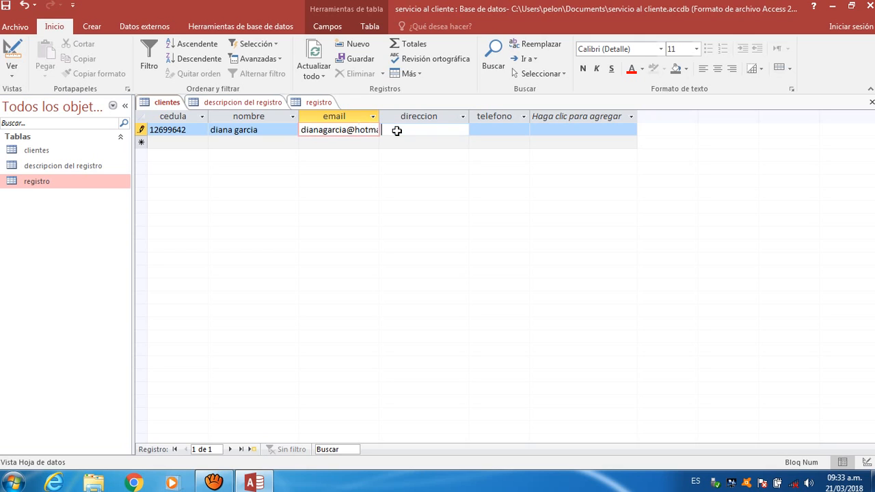
{"action": "type", "text": "via q"}
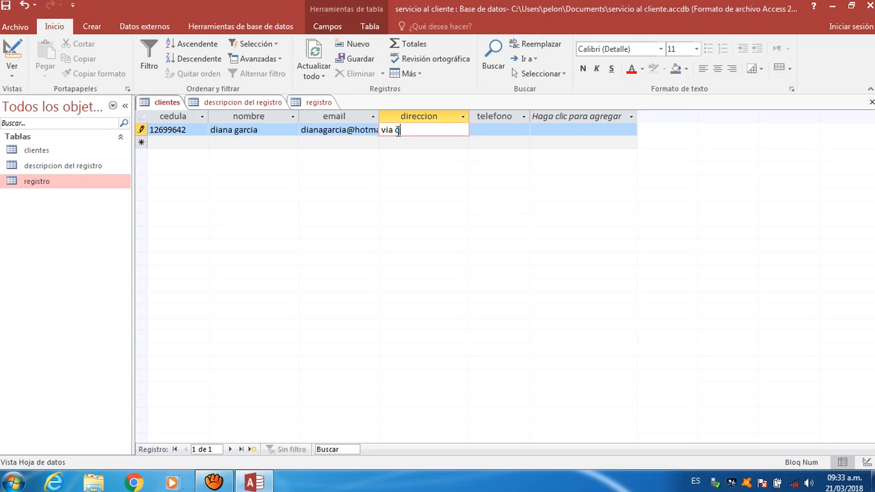
{"action": "type", "text": "uibor"}
{"action": "left_click", "coordinate": [506, 129]}
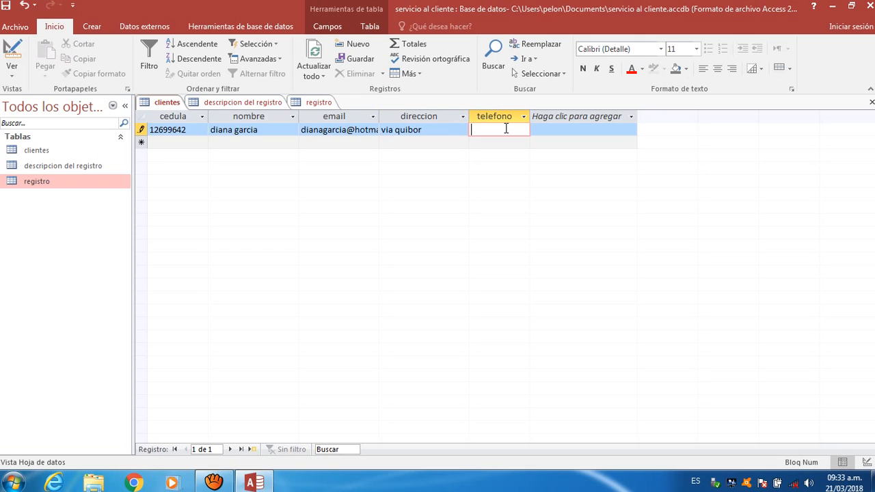
- Start a new client row and enter the second client's cedula and full name
{"action": "left_click", "coordinate": [194, 143]}
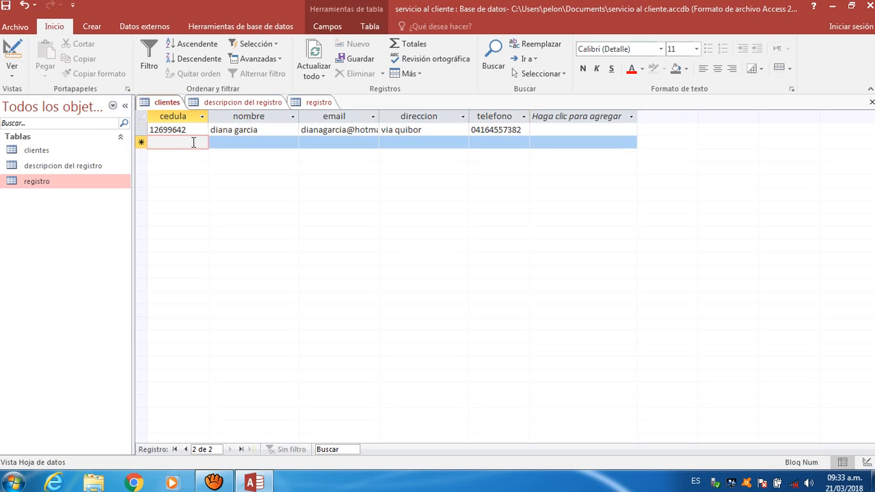
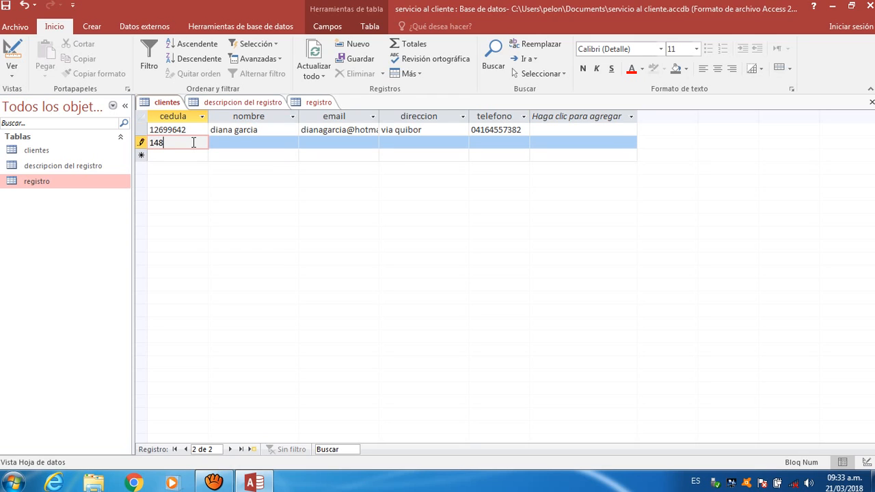
{"action": "left_click", "coordinate": [251, 143]}
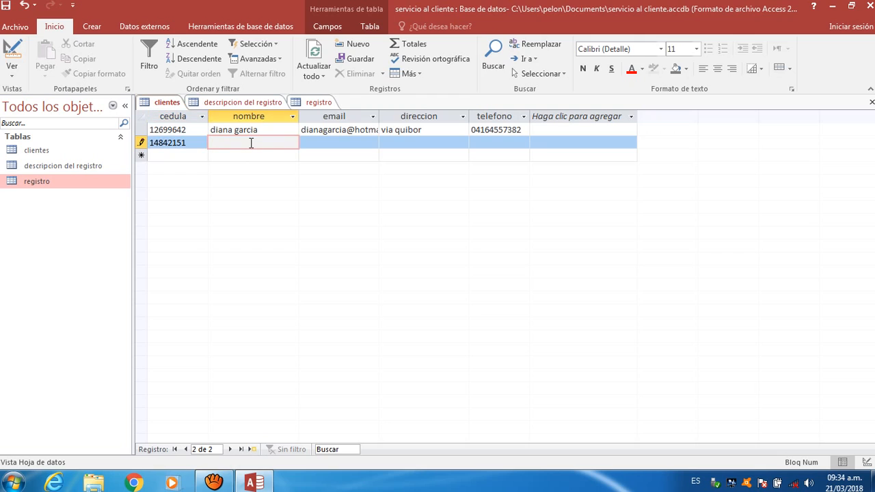
- Fill in the second client's e-mail, address and phone number, then save the record
{"action": "left_click", "coordinate": [312, 142]}
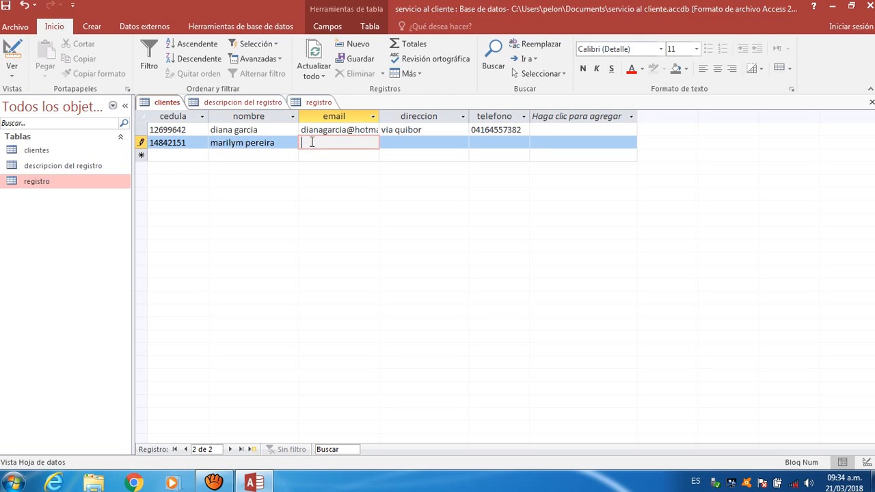
{"action": "type", "text": "caro"}
{"action": "key", "text": "BackSpace"}
{"action": "key", "text": "BackSpace"}
{"action": "key", "text": "BackSpace"}
{"action": "key", "text": "BackSpace"}
{"action": "key", "text": "BackSpace"}
{"action": "key", "text": "BackSpace"}
{"action": "key", "text": "BackSpace"}
{"action": "type", "text": "com"}
{"action": "left_click", "coordinate": [408, 143]}
{"action": "type", "text": "ca"}
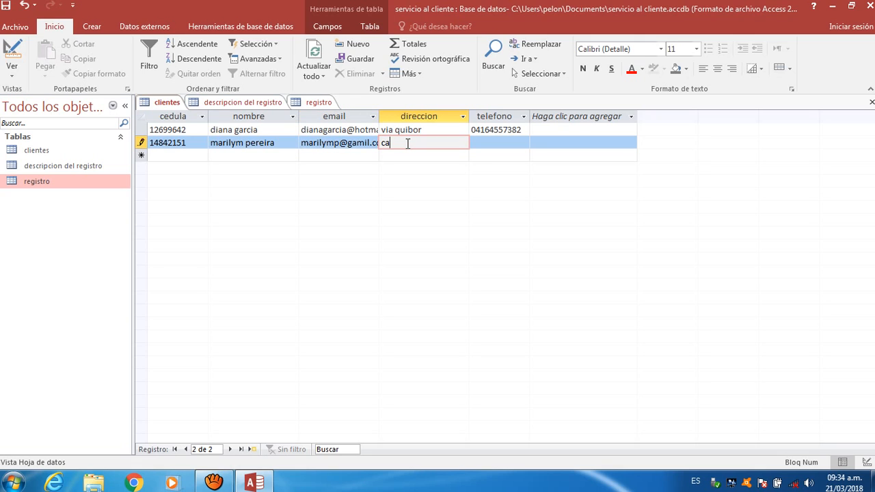
{"action": "type", "text": "rora"}
{"action": "left_click", "coordinate": [481, 143]}
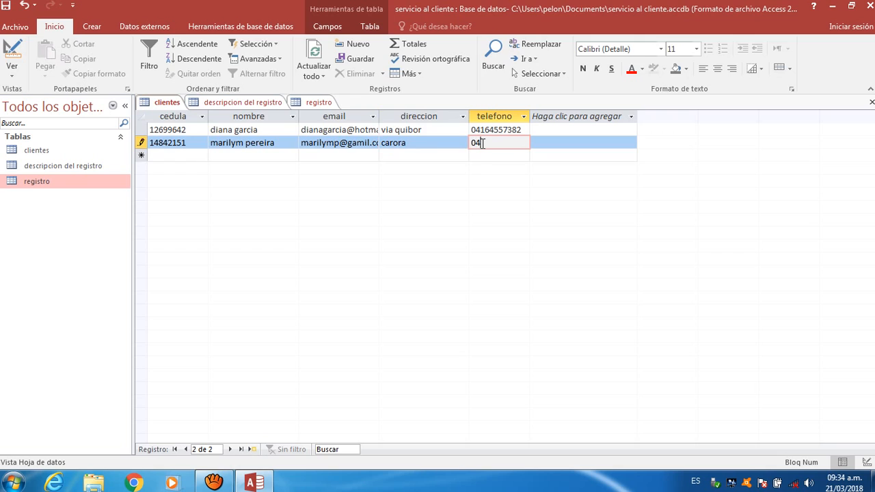
{"action": "left_click", "coordinate": [188, 155]}
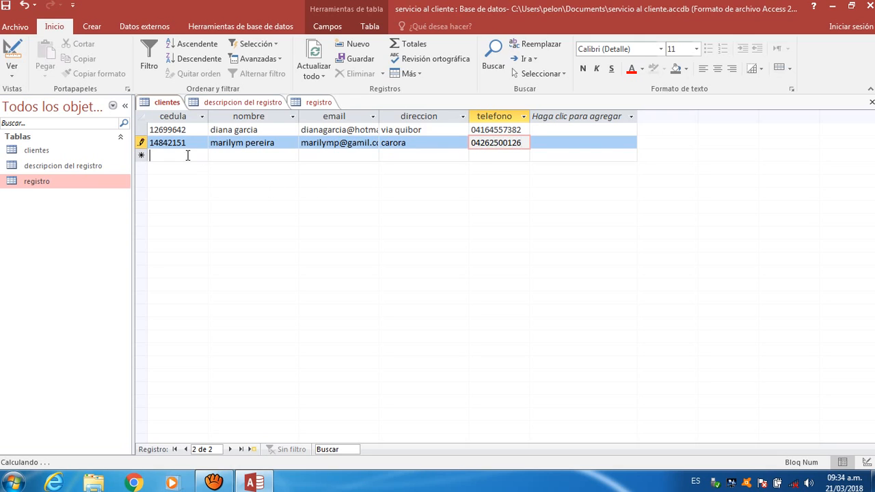
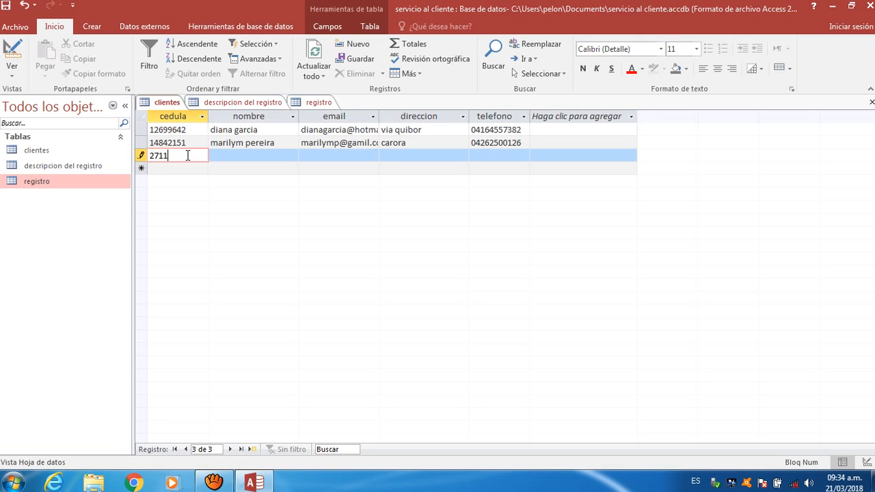
- Enter the third client's cedula and full name in the new row
{"action": "left_click", "coordinate": [215, 158]}
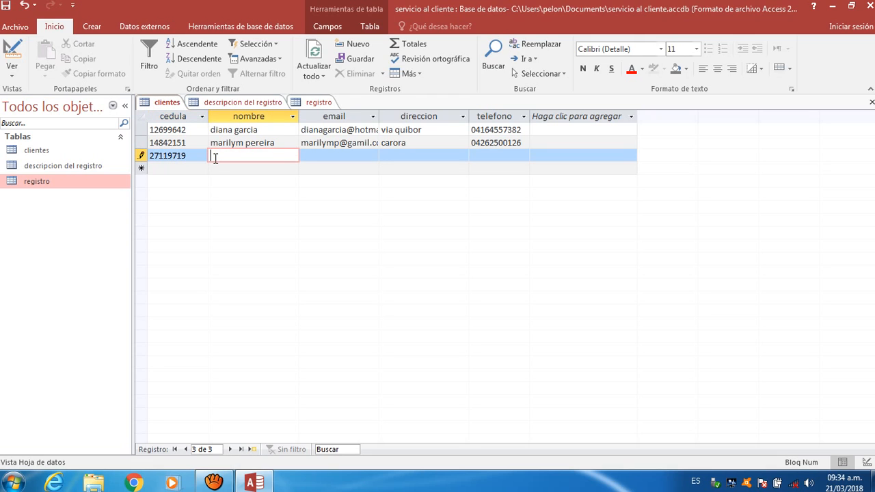
- Enter the third client's e-mail, fixing its typos, plus their address and phone number
{"action": "left_click", "coordinate": [354, 155]}
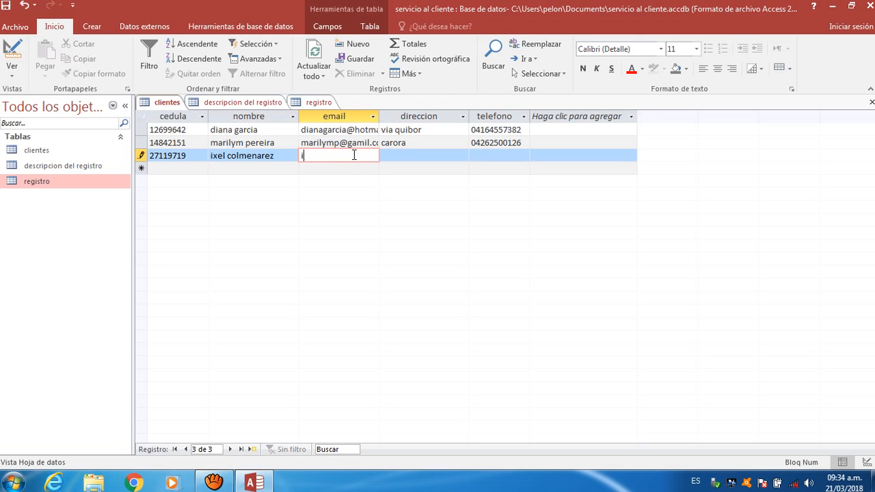
{"action": "left_click", "coordinate": [406, 155]}
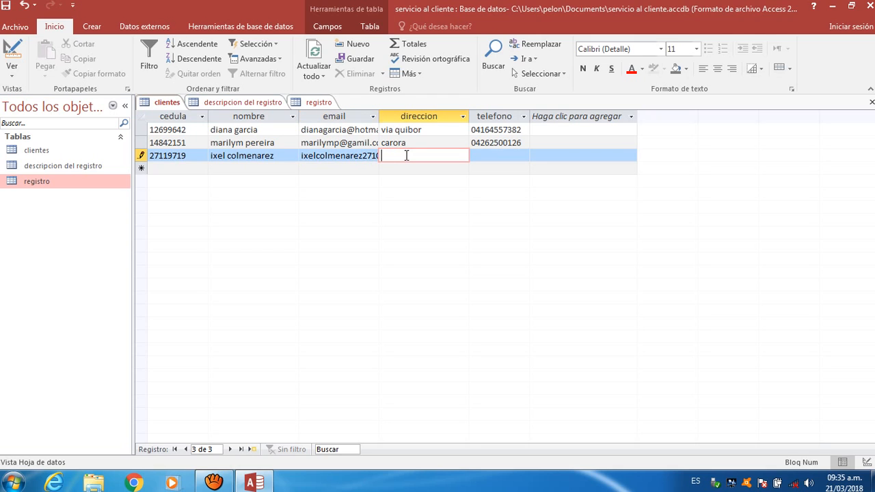
{"action": "type", "text": "via quibor"}
{"action": "left_click", "coordinate": [486, 156]}
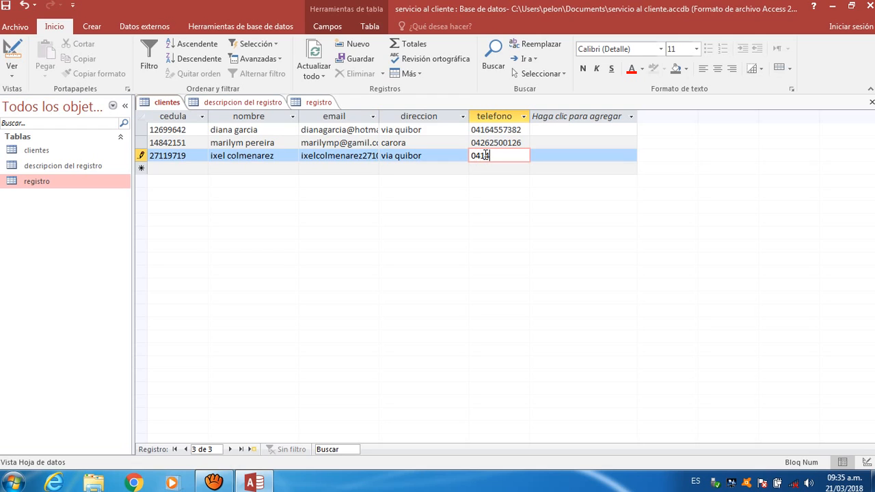
- In registro, enter codigo 1358 with the first client's cedula, area 'servicio al cliente', fecha 08/03/2018
{"action": "left_click", "coordinate": [321, 103]}
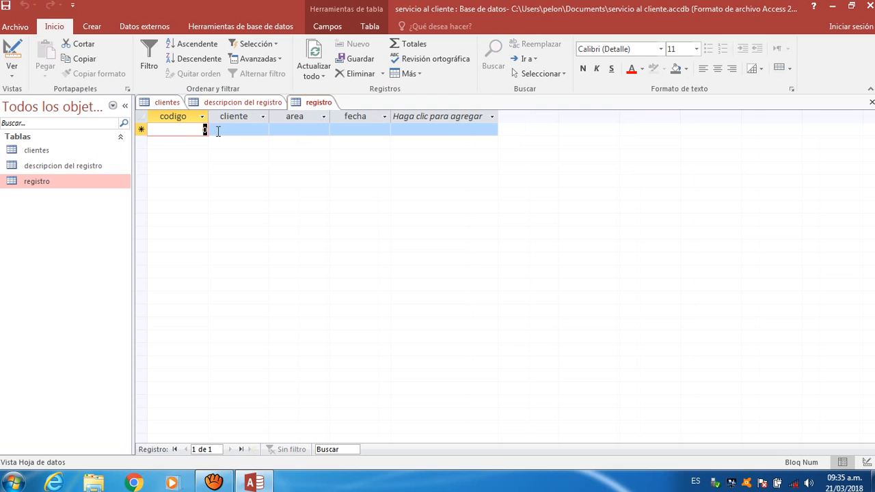
{"action": "type", "text": "1"}
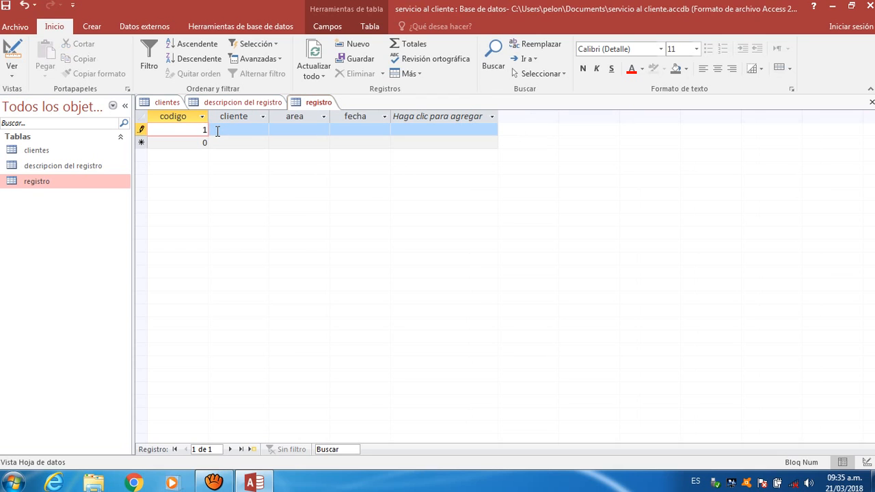
{"action": "type", "text": "358"}
{"action": "left_click", "coordinate": [222, 129]}
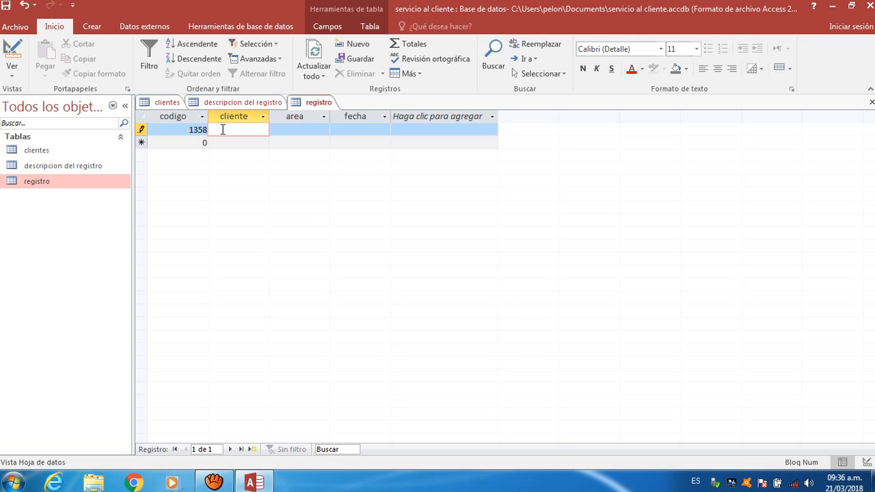
{"action": "left_click", "coordinate": [299, 128]}
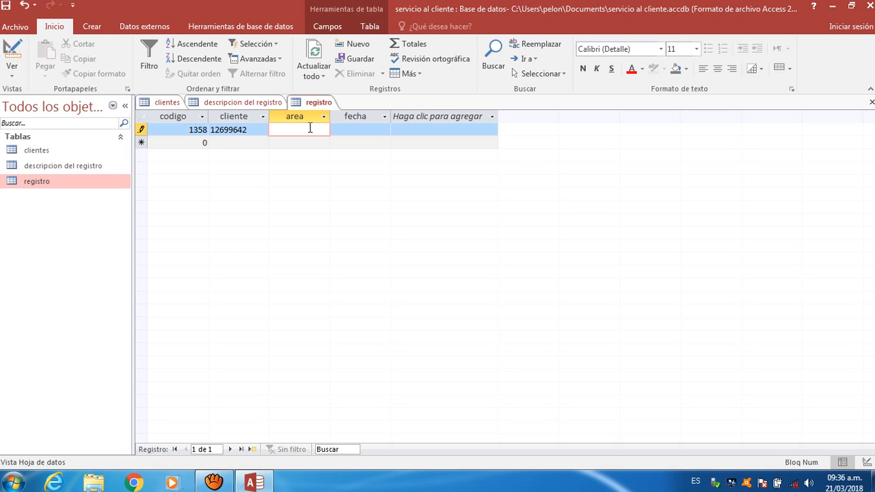
{"action": "type", "text": "servici"}
{"action": "type", "text": "o"}
{"action": "type", "text": " al clie"}
{"action": "type", "text": "nte"}
{"action": "left_click", "coordinate": [356, 131]}
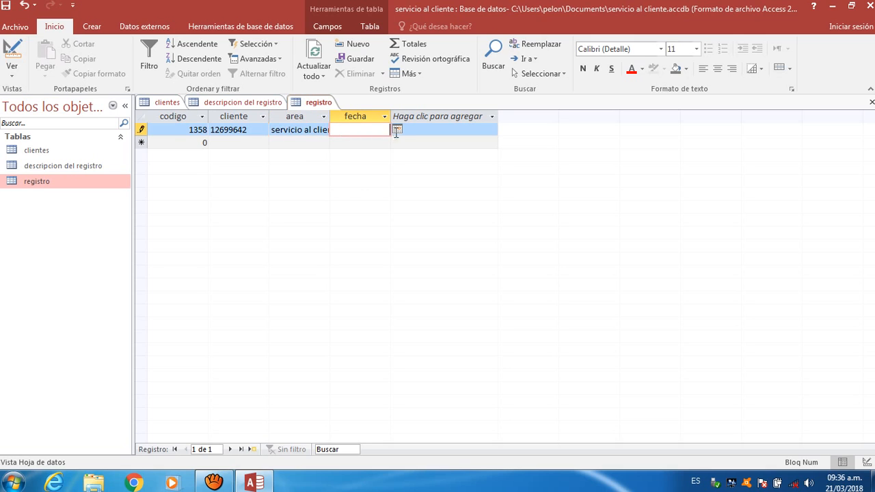
{"action": "left_click", "coordinate": [397, 129]}
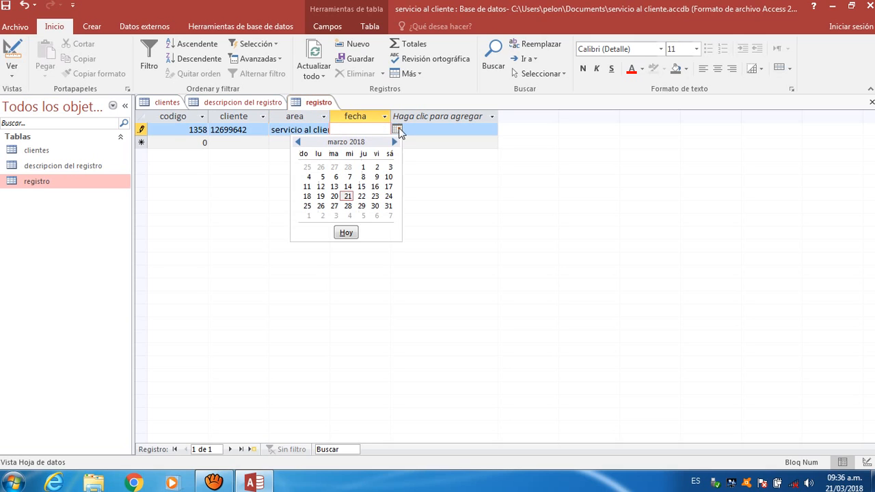
{"action": "left_click", "coordinate": [364, 177]}
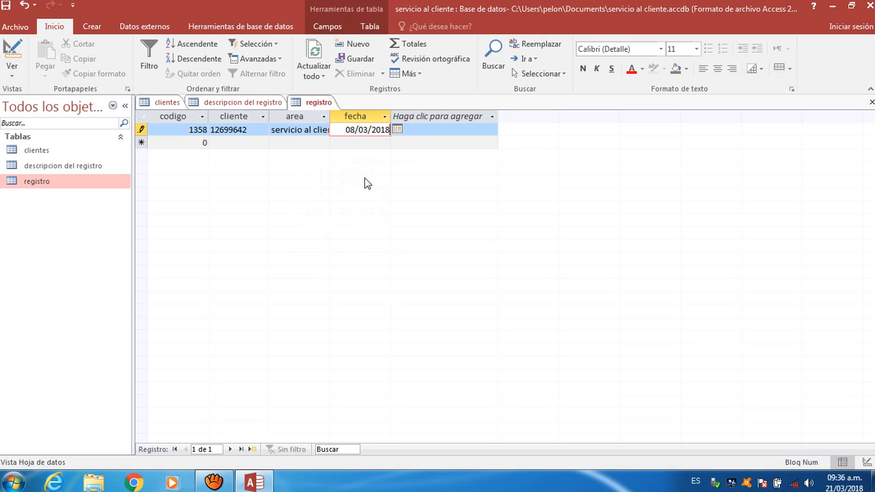
{"action": "left_click", "coordinate": [182, 145]}
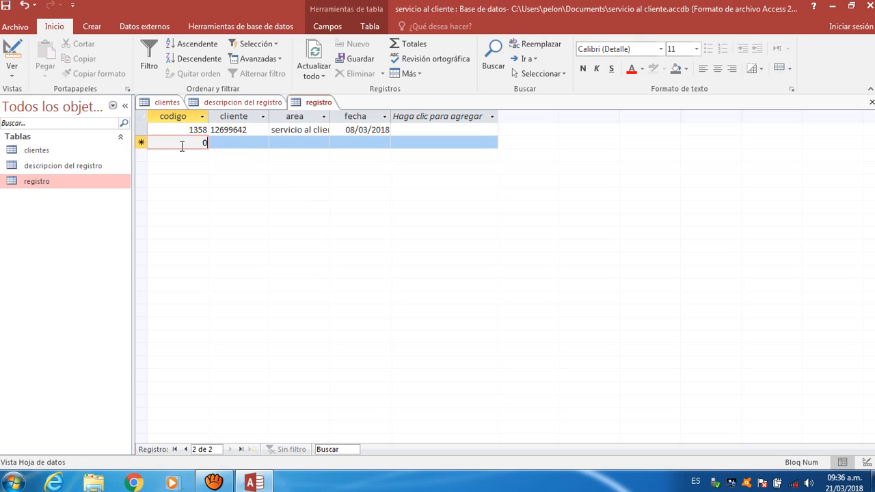
- Add registro record 1359 for the second client, area 'compra', dated 10/03/2018
{"action": "key", "text": "BackSpace"}
{"action": "type", "text": "1359"}
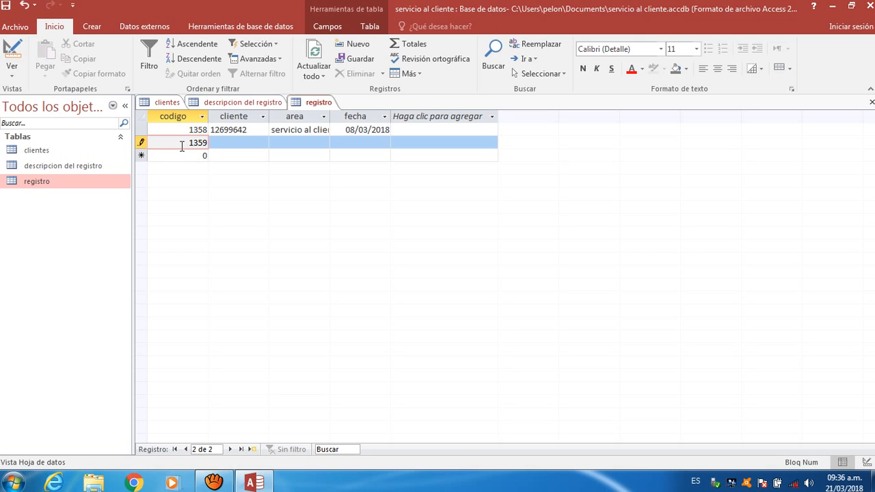
{"action": "left_click", "coordinate": [220, 139]}
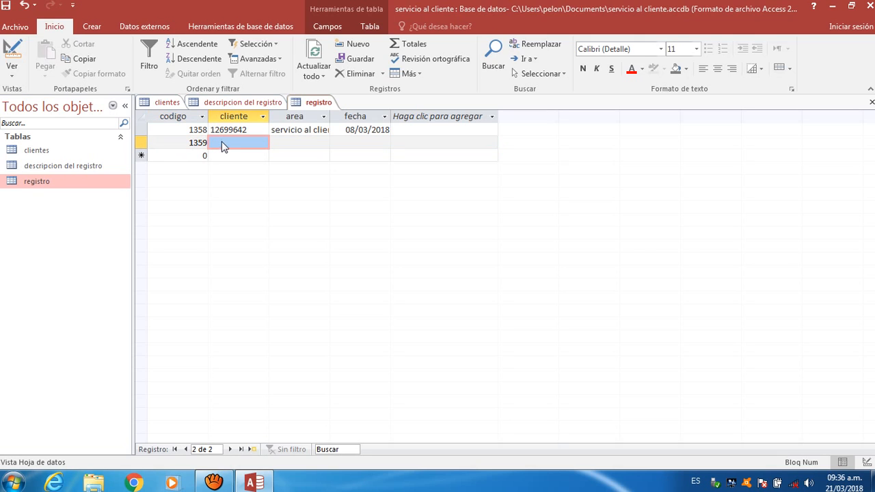
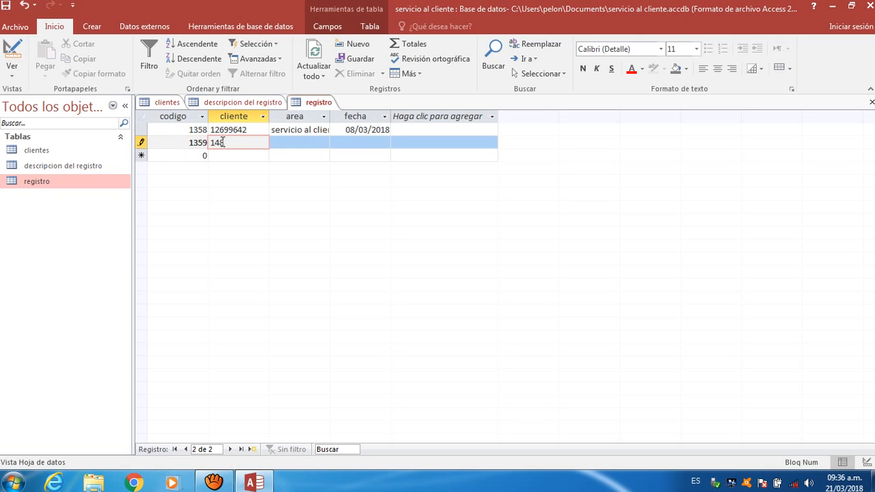
{"action": "left_click", "coordinate": [277, 143]}
{"action": "type", "text": "d"}
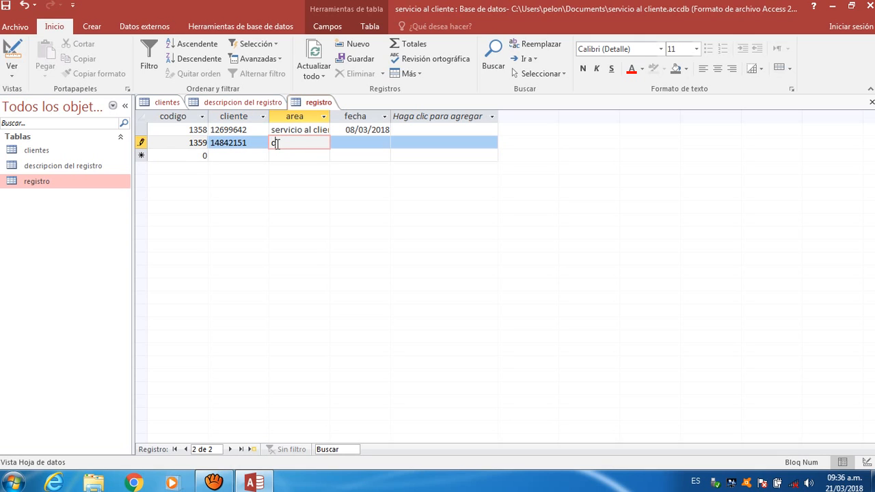
{"action": "type", "text": "ompra"}
{"action": "key", "text": "Tab"}
{"action": "key", "text": "Tab"}
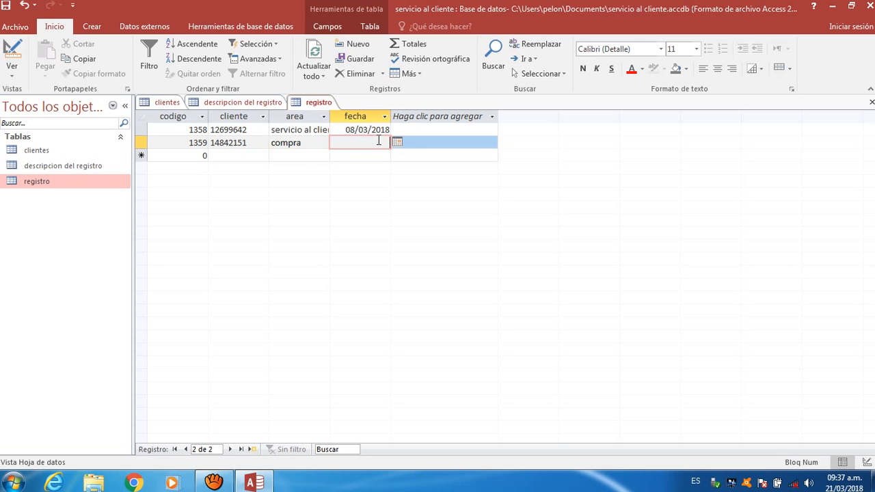
{"action": "left_click", "coordinate": [397, 142]}
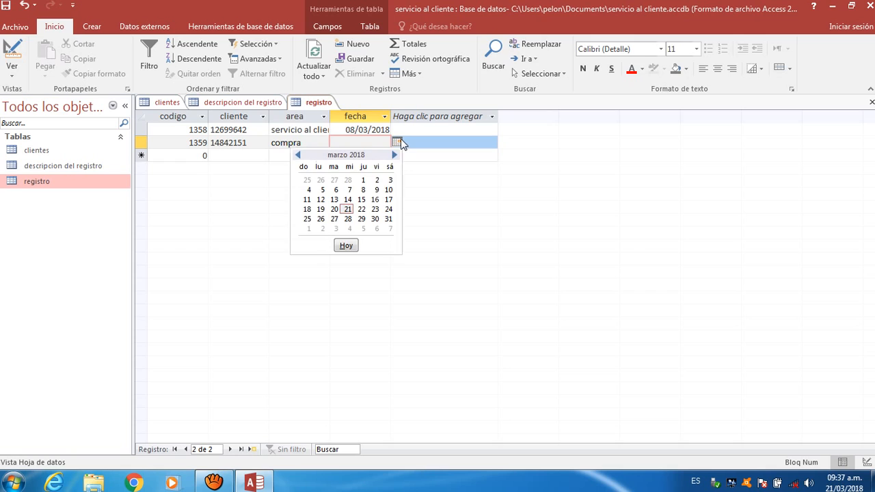
{"action": "left_click", "coordinate": [389, 191]}
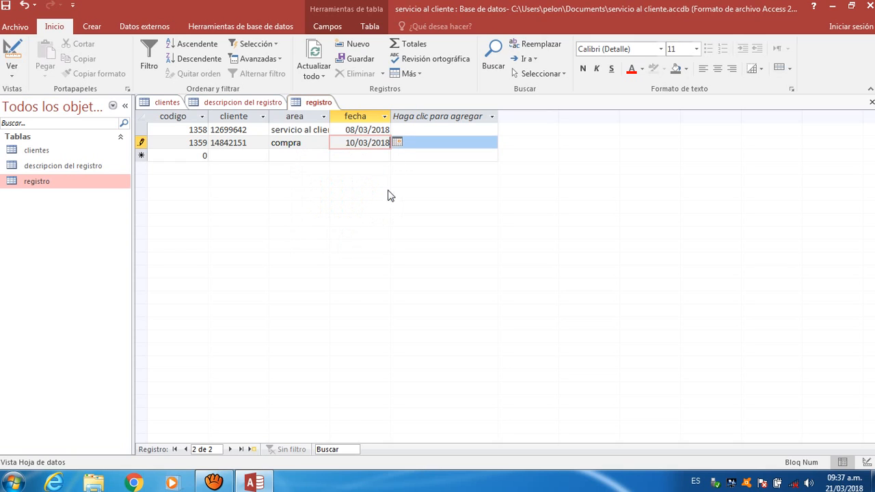
{"action": "left_click", "coordinate": [178, 157]}
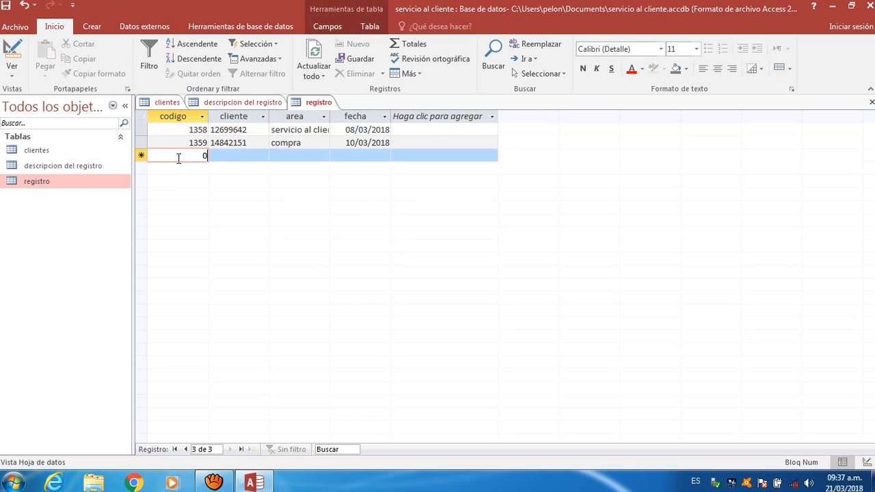
- Add record 1360 for the third client, 'servicio a domicilio', dated 21/03/2018, then widen the area column
{"action": "key", "text": "BackSpace"}
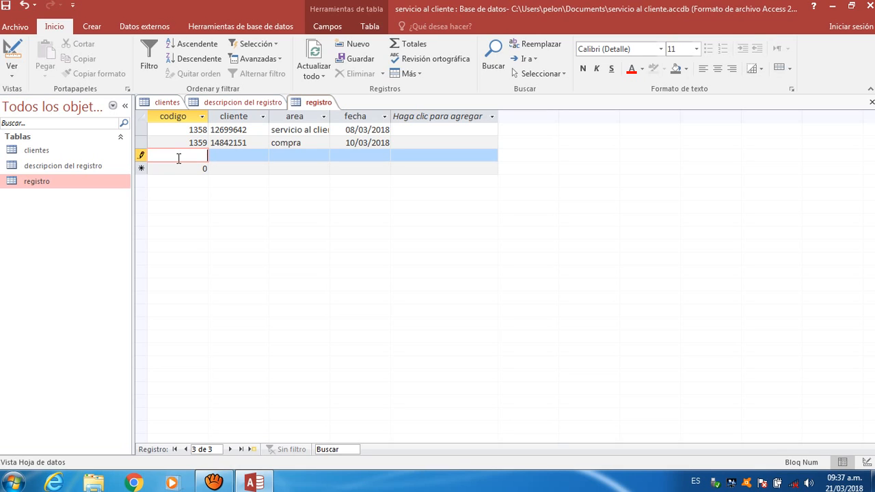
{"action": "type", "text": "1360"}
{"action": "left_click", "coordinate": [225, 153]}
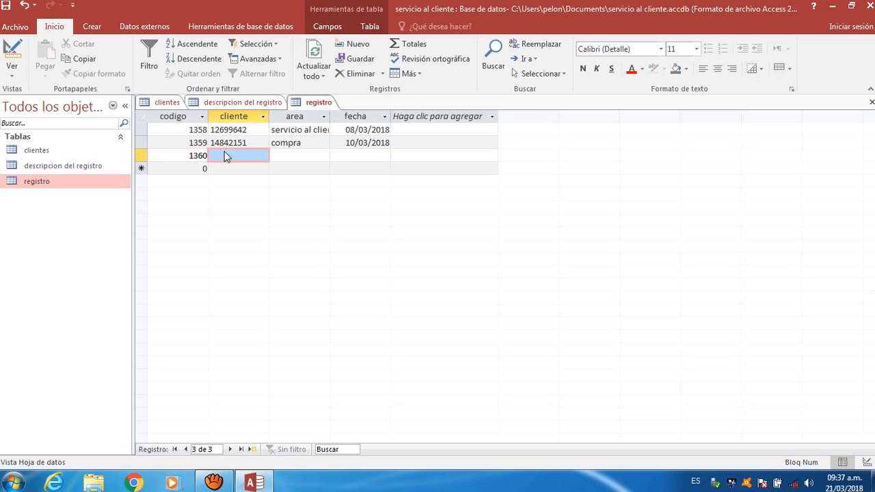
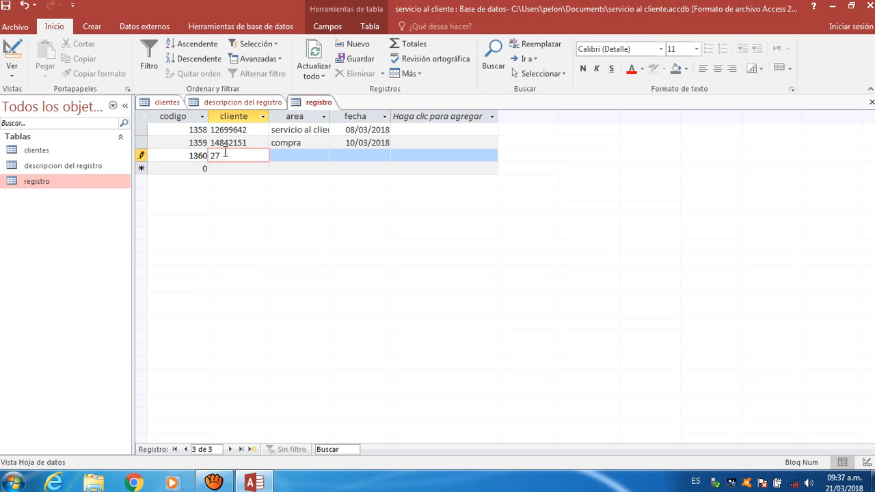
{"action": "left_click", "coordinate": [303, 155]}
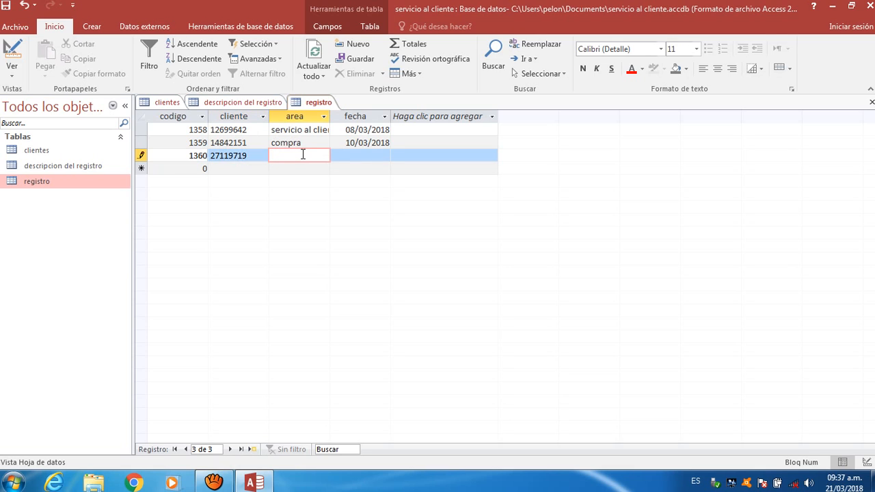
{"action": "type", "text": "servicio a domicilio"}
{"action": "left_click", "coordinate": [363, 152]}
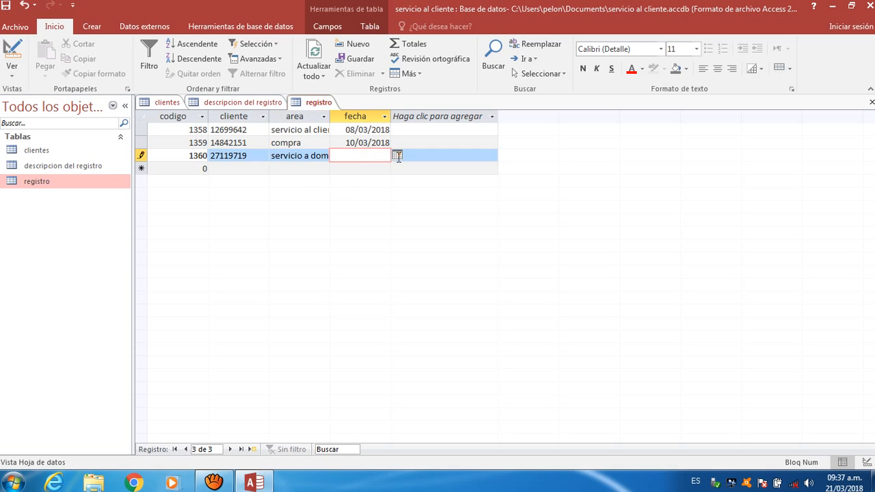
{"action": "left_click", "coordinate": [398, 156]}
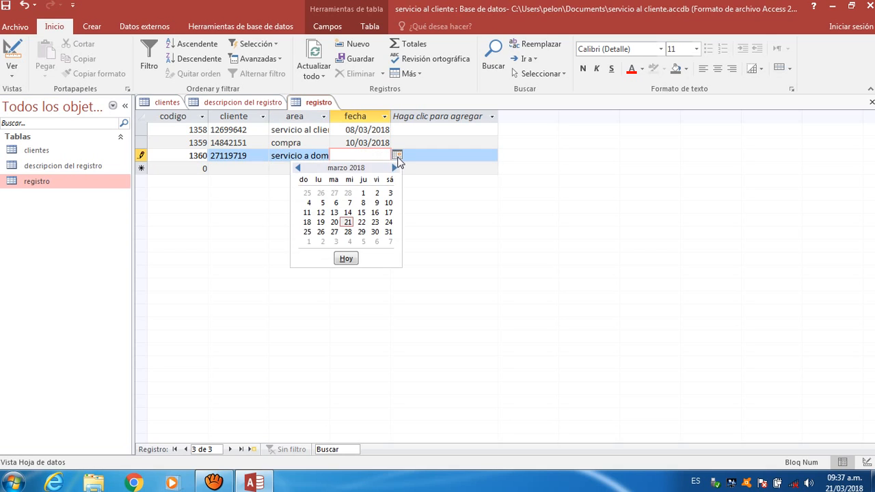
{"action": "left_click", "coordinate": [348, 222]}
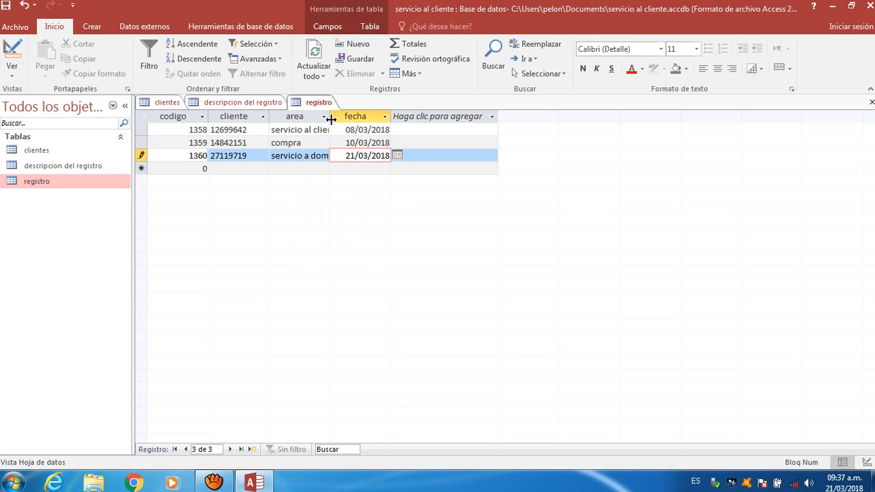
{"action": "left_click_drag", "start_coordinate": [330, 118], "coordinate": [363, 118]}
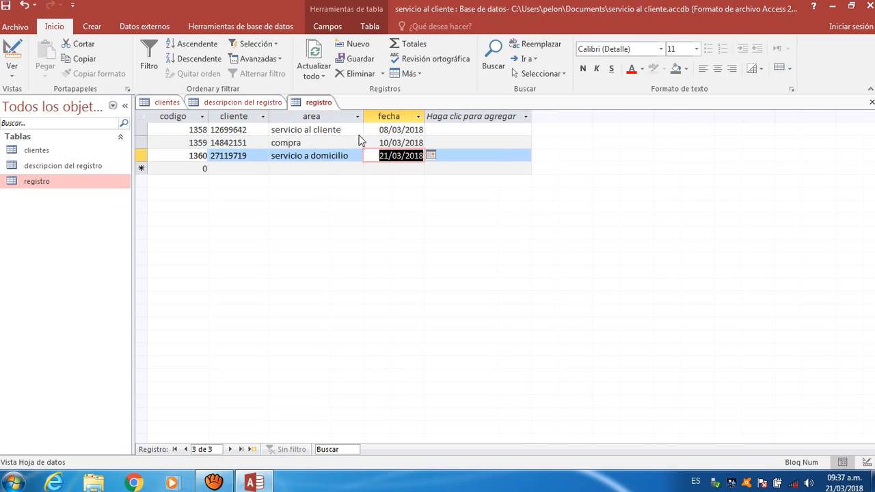
- In descripcion del registro, enter codigo 1358 and widen the descripcion column
{"action": "left_click", "coordinate": [241, 104]}
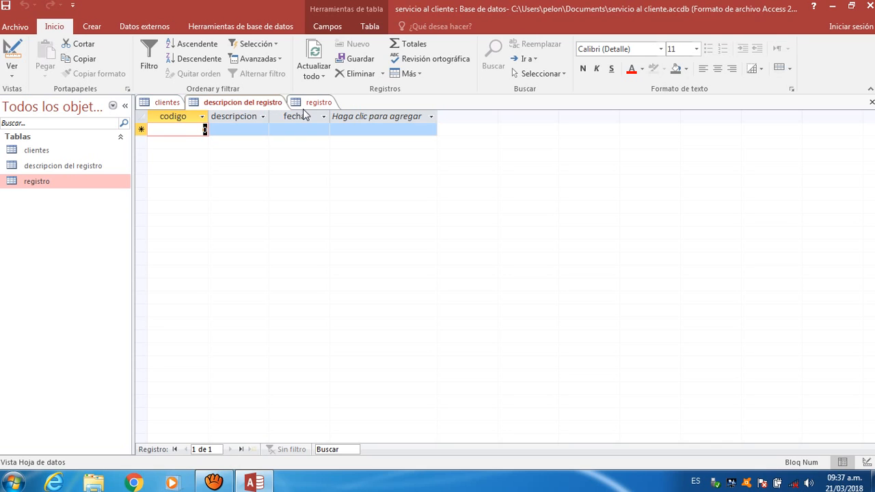
{"action": "left_click", "coordinate": [327, 103]}
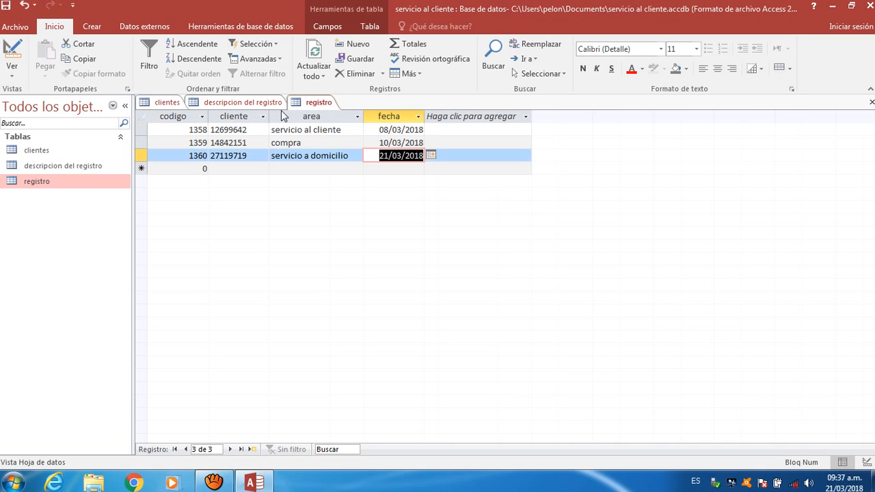
{"action": "left_click", "coordinate": [258, 103]}
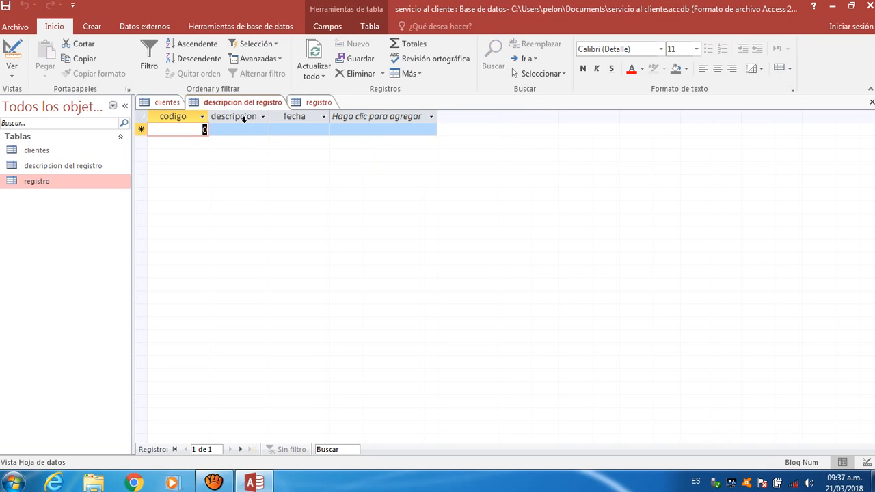
{"action": "type", "text": "1358"}
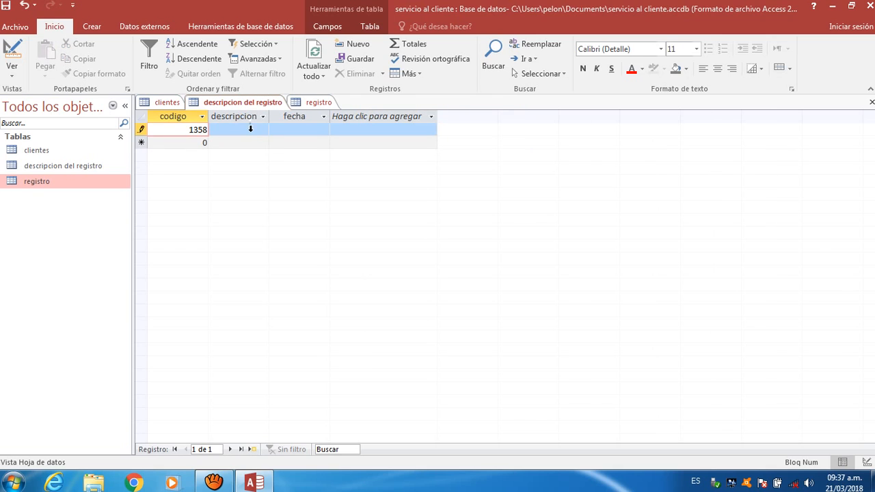
{"action": "left_click", "coordinate": [251, 130]}
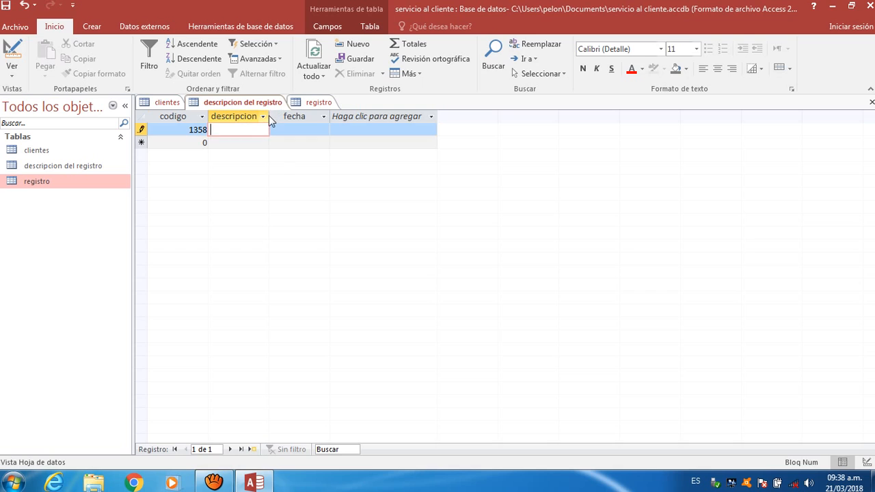
{"action": "left_click", "coordinate": [263, 117]}
{"action": "left_click", "coordinate": [236, 209]}
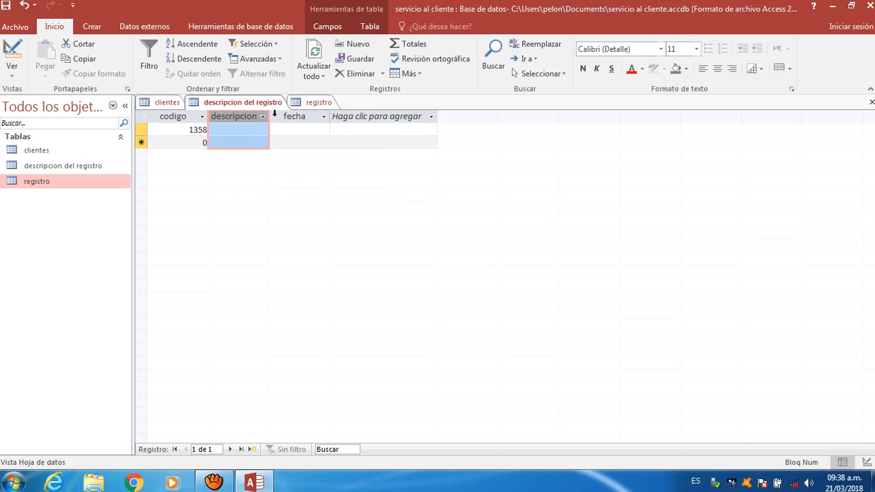
{"action": "left_click_drag", "start_coordinate": [269, 115], "coordinate": [304, 117]}
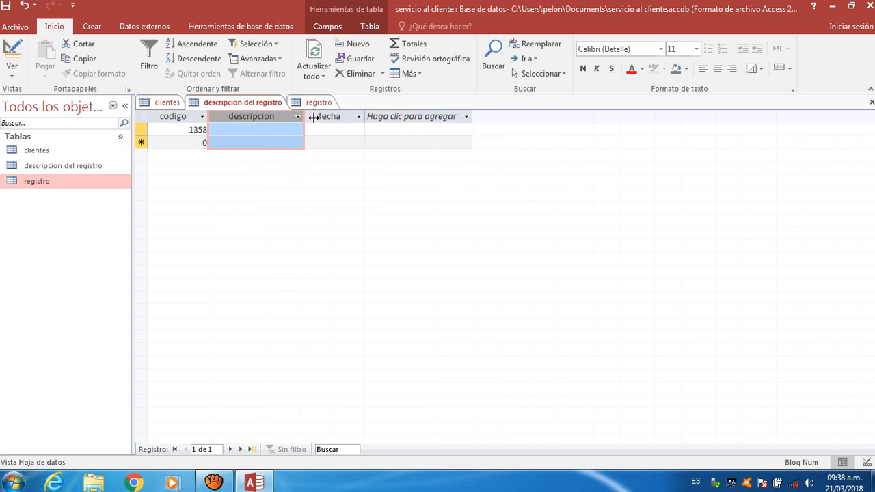
- Give record 1358 the description 'felicitacion' and the date 08/03/2018
{"action": "left_click", "coordinate": [252, 131]}
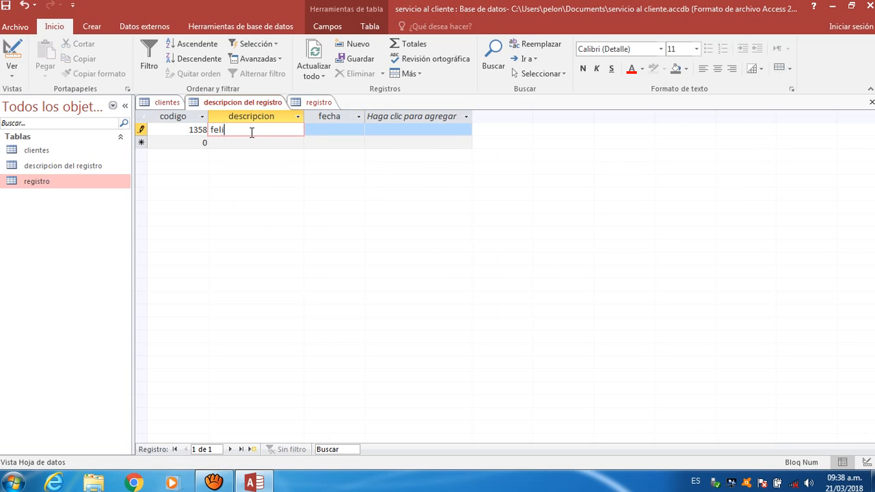
{"action": "type", "text": "felicitacion"}
{"action": "left_click", "coordinate": [312, 130]}
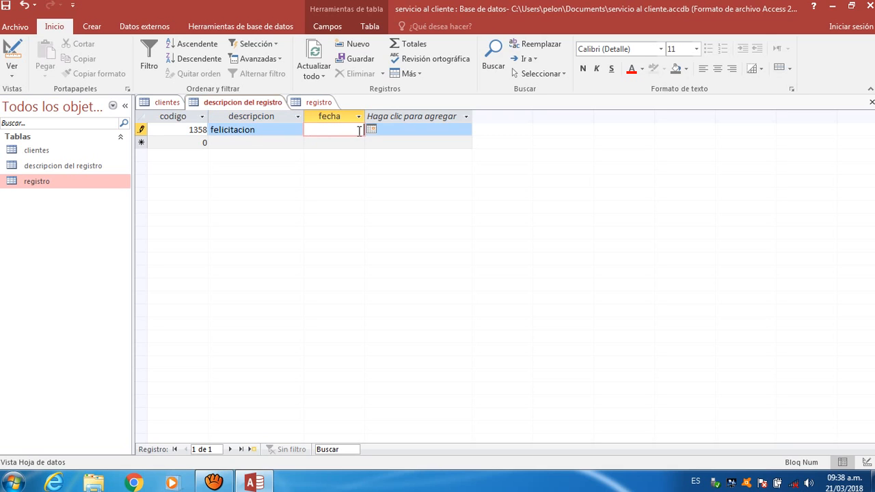
{"action": "left_click", "coordinate": [371, 129]}
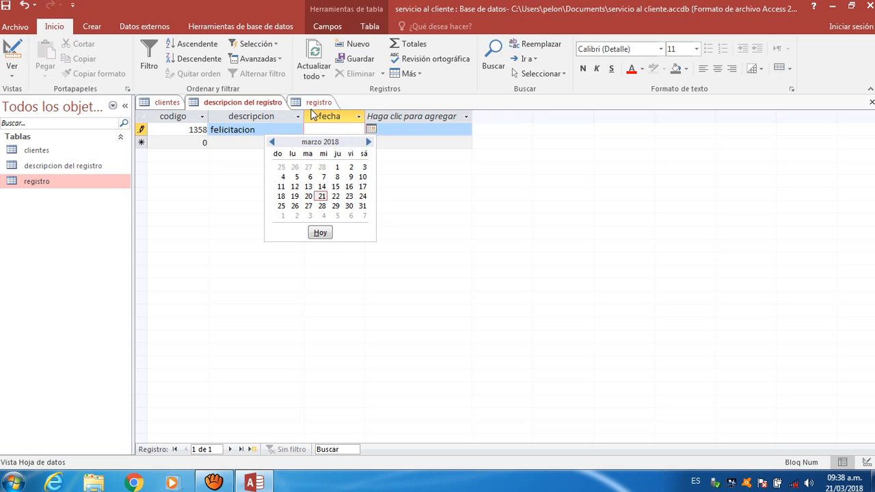
{"action": "left_click", "coordinate": [316, 102]}
{"action": "left_click", "coordinate": [317, 102]}
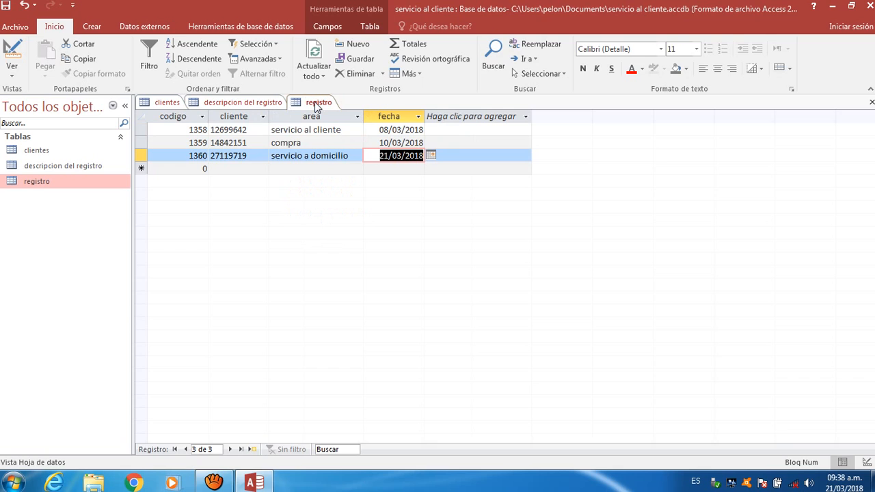
{"action": "left_click", "coordinate": [262, 106]}
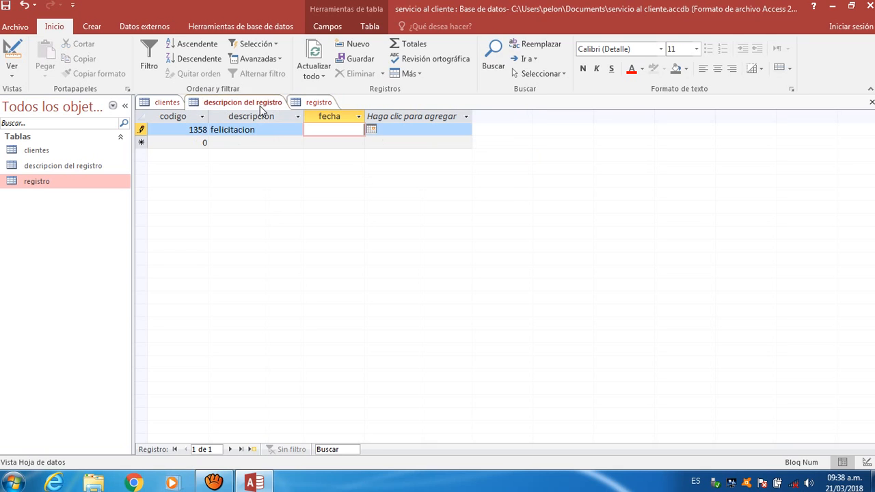
{"action": "left_click", "coordinate": [372, 130]}
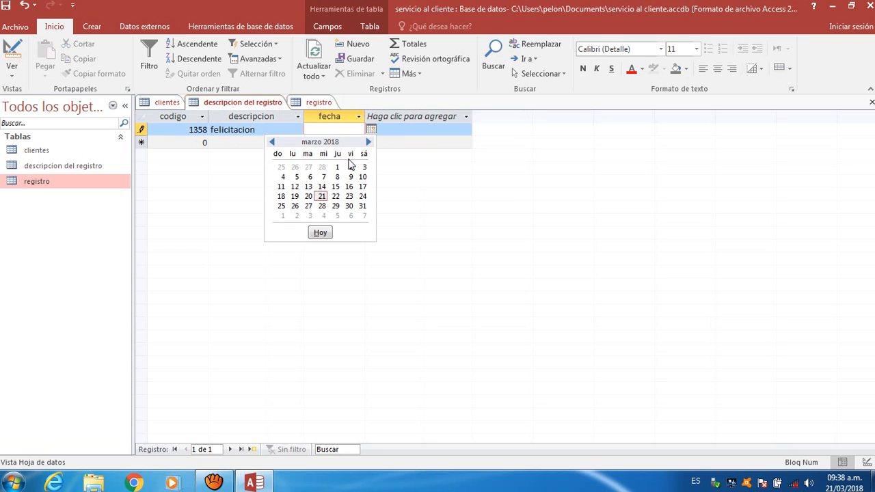
{"action": "left_click", "coordinate": [337, 177]}
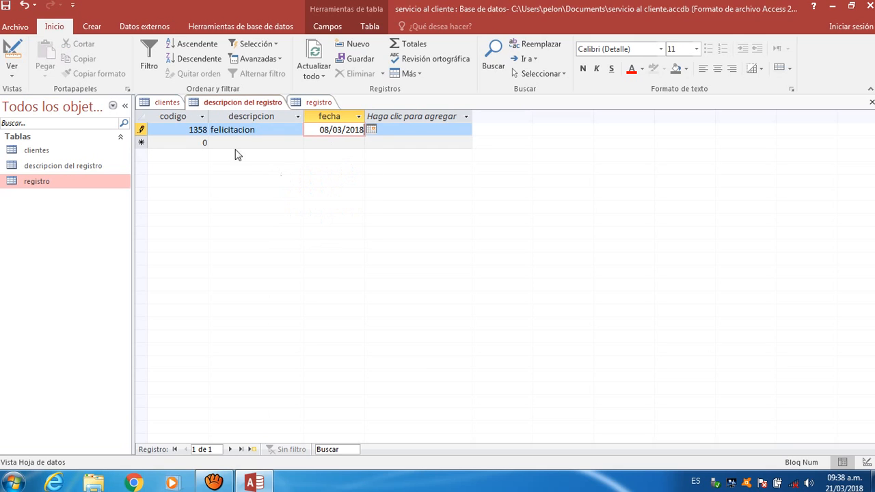
{"action": "left_click", "coordinate": [185, 143]}
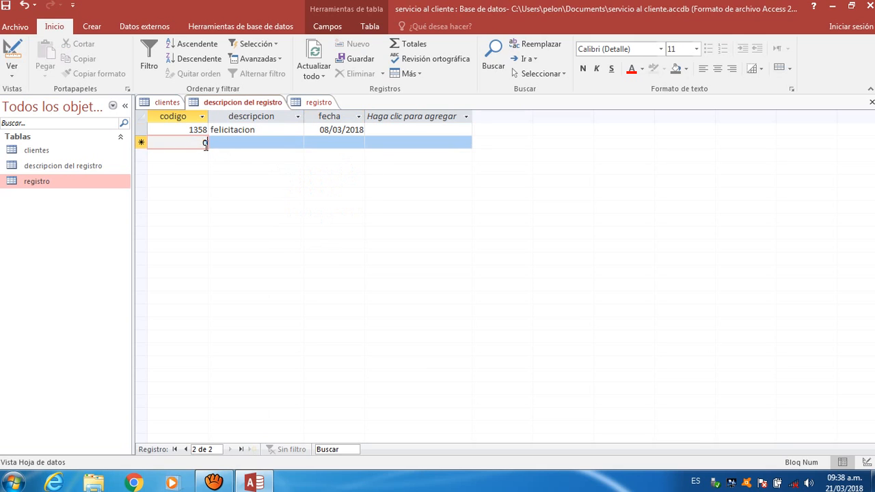
- Add record 1359 'queja' dated 10/03/2018 to descripcion del registro
{"action": "key", "text": "BackSpace"}
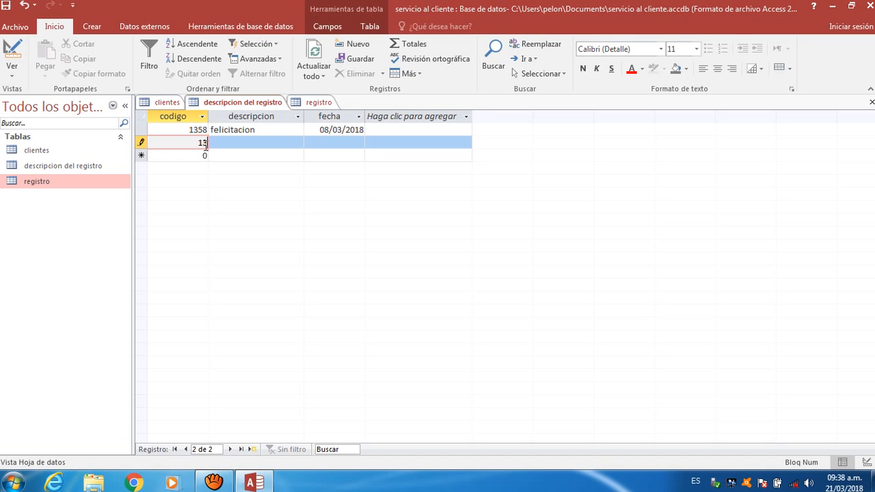
{"action": "type", "text": "1359"}
{"action": "left_click", "coordinate": [214, 140]}
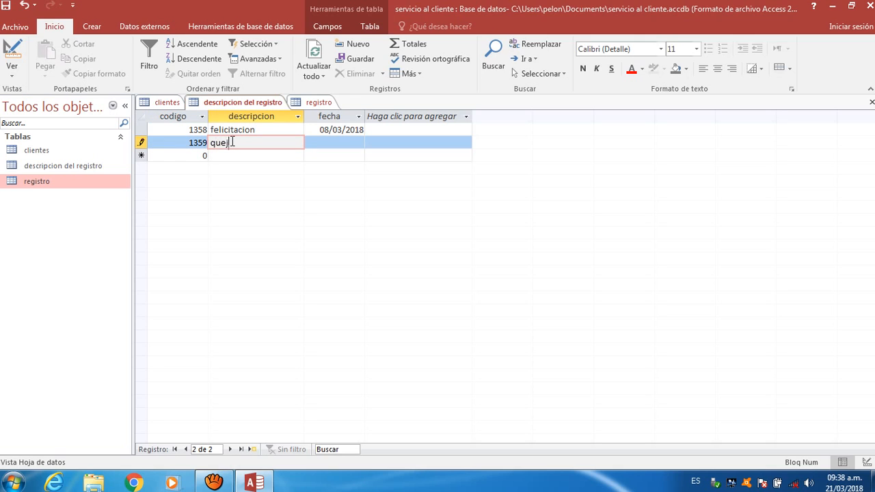
{"action": "left_click", "coordinate": [345, 139]}
{"action": "left_click", "coordinate": [371, 141]}
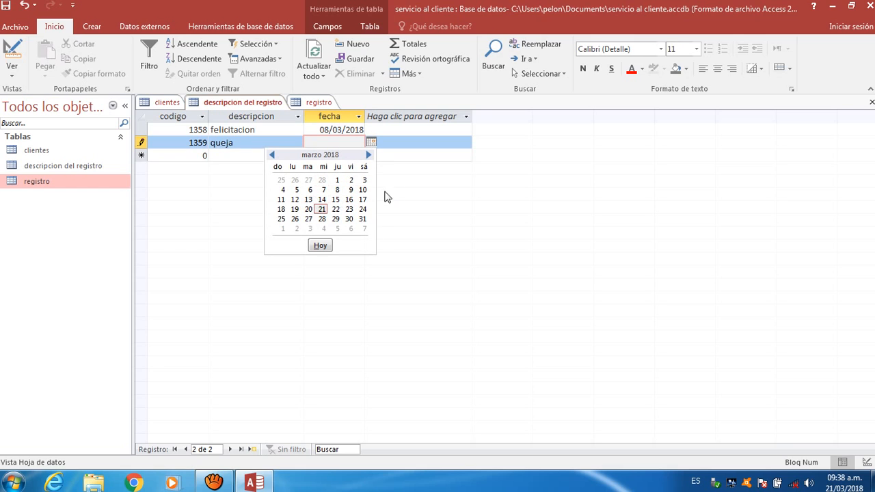
{"action": "left_click", "coordinate": [363, 190]}
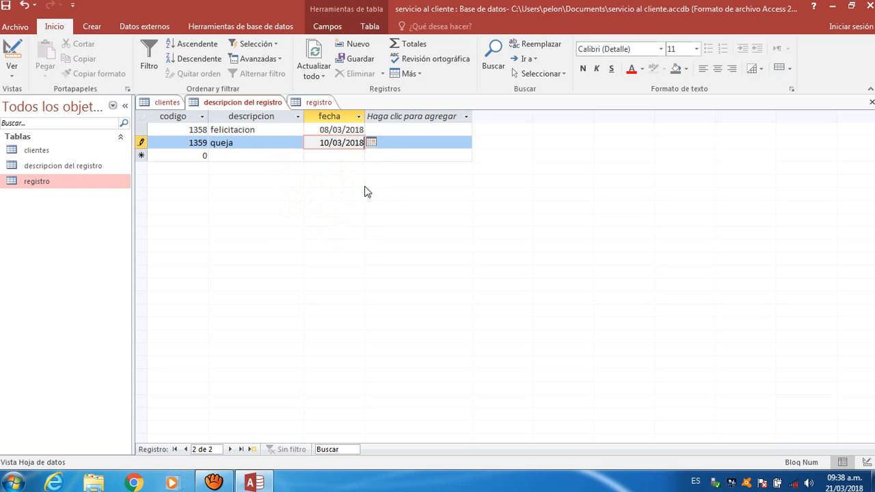
{"action": "left_click", "coordinate": [205, 156]}
- Add record 1360 with description 'sugerencia' dated 21/03/2018
{"action": "key", "text": "Tab"}
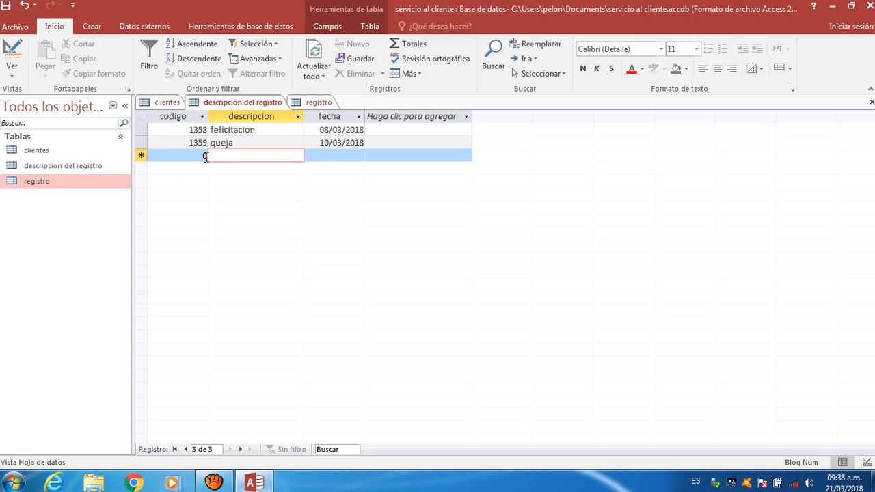
{"action": "left_click", "coordinate": [205, 156]}
{"action": "key", "text": "BackSpace"}
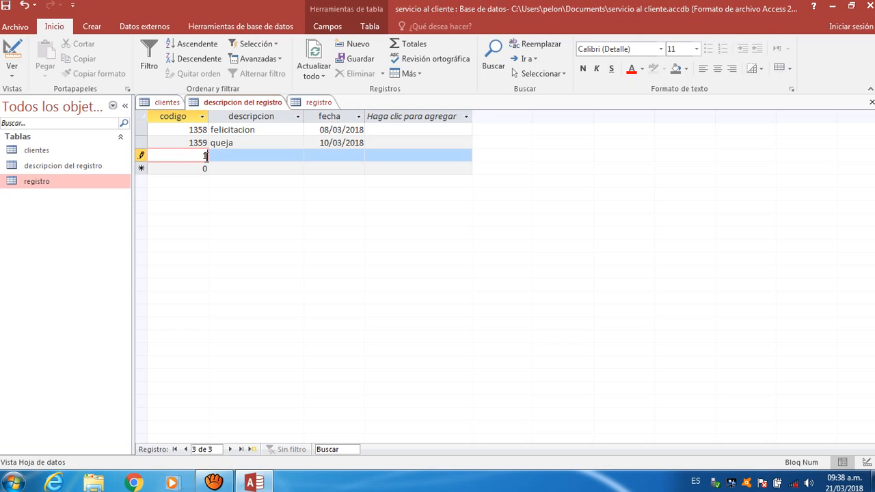
{"action": "type", "text": "1360"}
{"action": "key", "text": "Tab"}
{"action": "type", "text": "sug"}
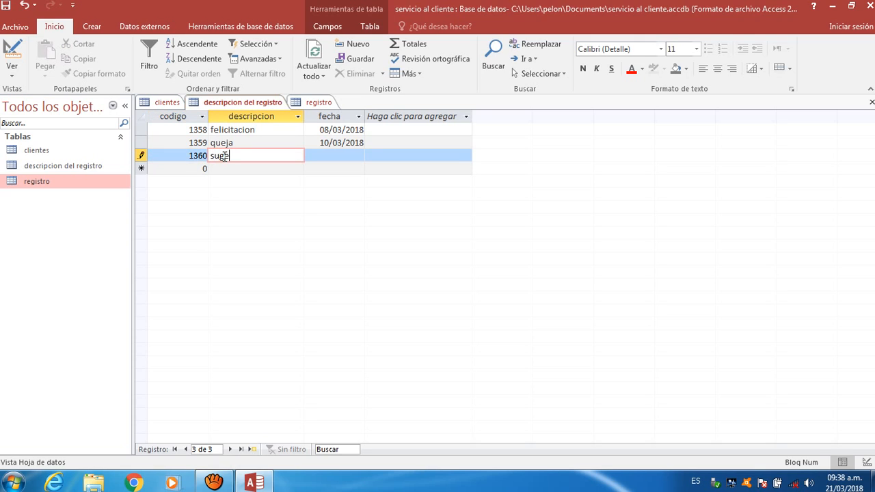
{"action": "type", "text": "erencia"}
{"action": "left_click", "coordinate": [328, 156]}
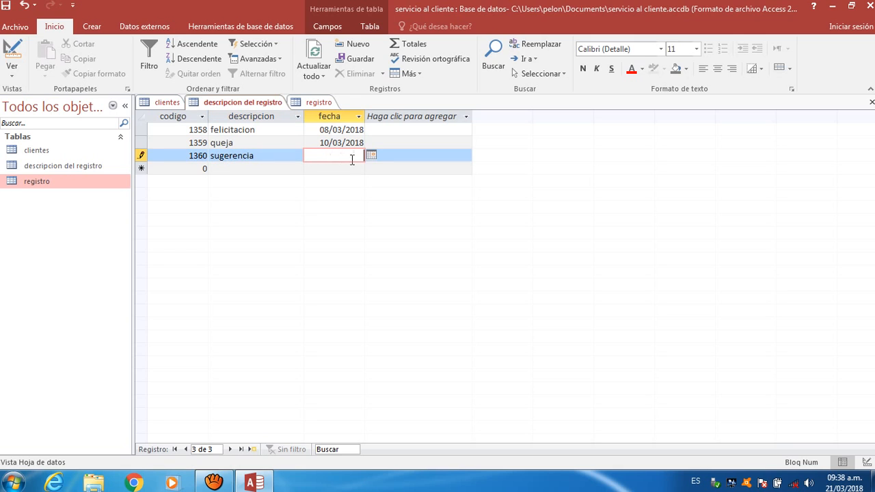
{"action": "left_click", "coordinate": [372, 156]}
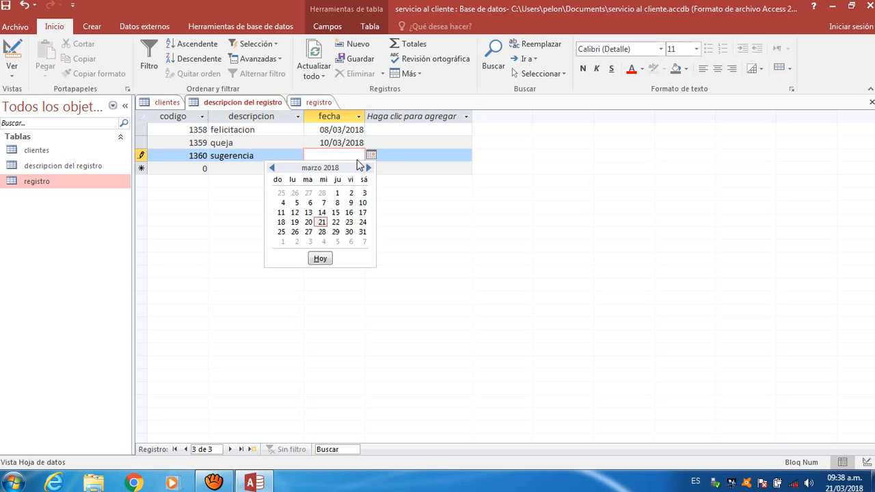
{"action": "left_click", "coordinate": [322, 227]}
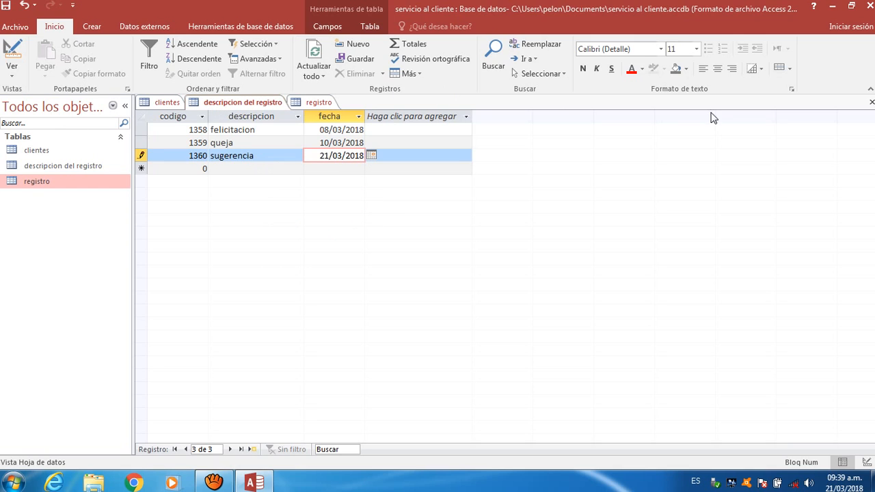
{"action": "right_click", "coordinate": [324, 103]}
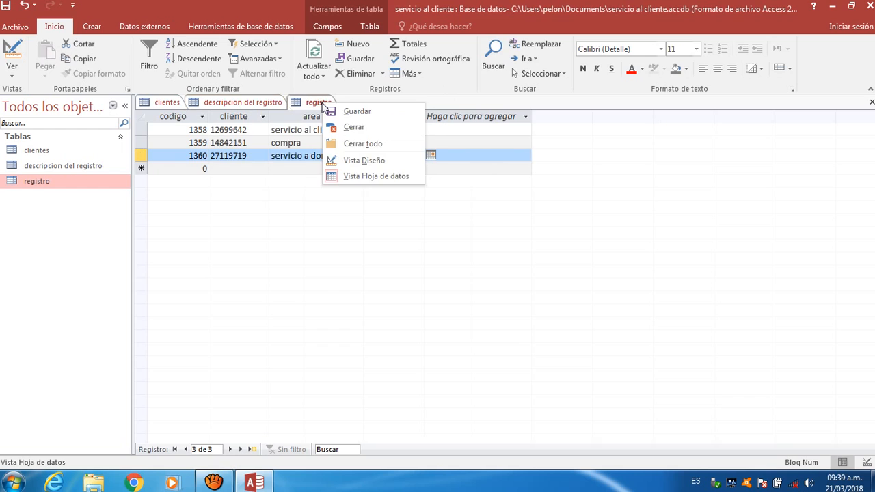
- Save the registro, descripcion del registro and clientes tables from their tab menus, then close the datasheets
{"action": "left_click", "coordinate": [340, 112]}
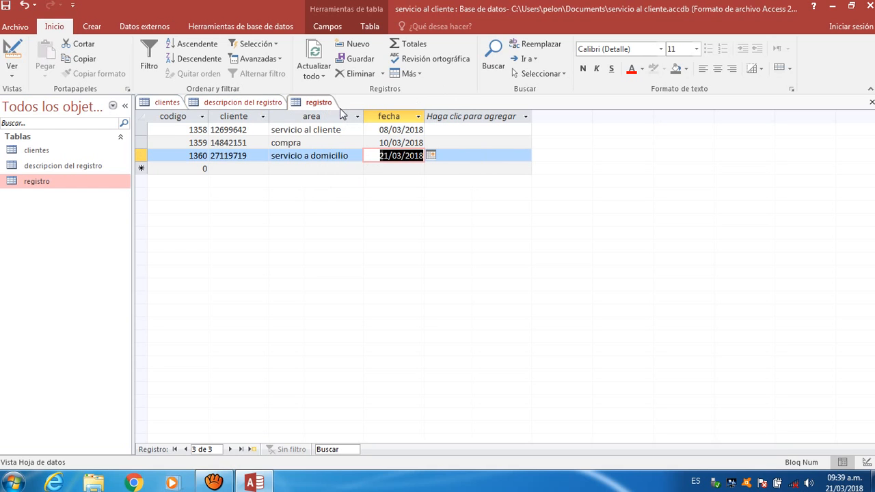
{"action": "right_click", "coordinate": [255, 103]}
{"action": "left_click", "coordinate": [277, 108]}
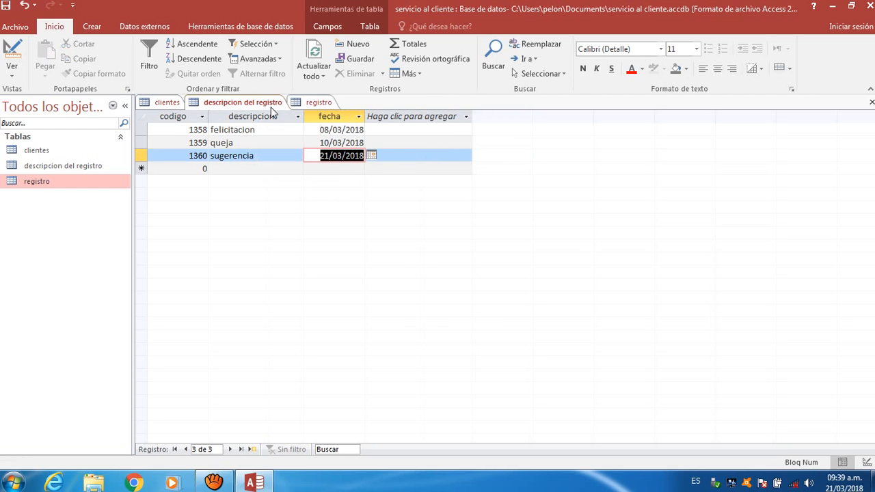
{"action": "right_click", "coordinate": [158, 104]}
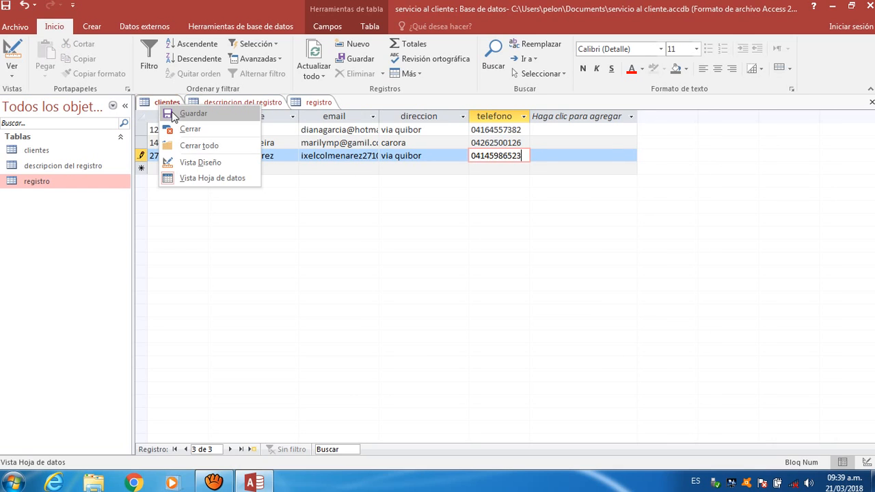
{"action": "left_click", "coordinate": [171, 111]}
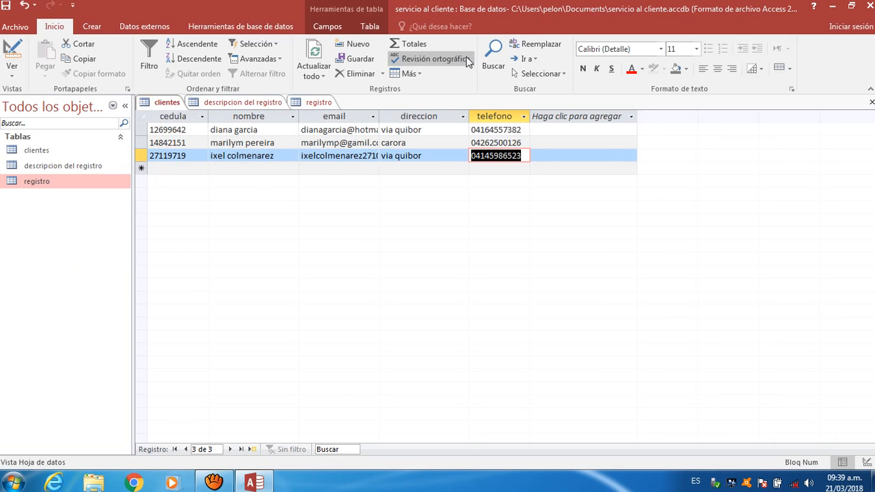
{"action": "left_click", "coordinate": [872, 102]}
{"action": "left_click", "coordinate": [871, 102]}
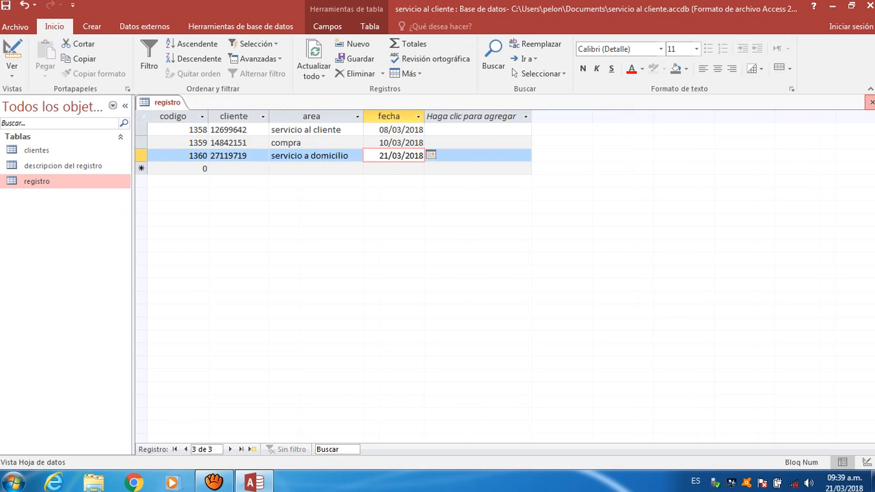
{"action": "left_click", "coordinate": [872, 102]}
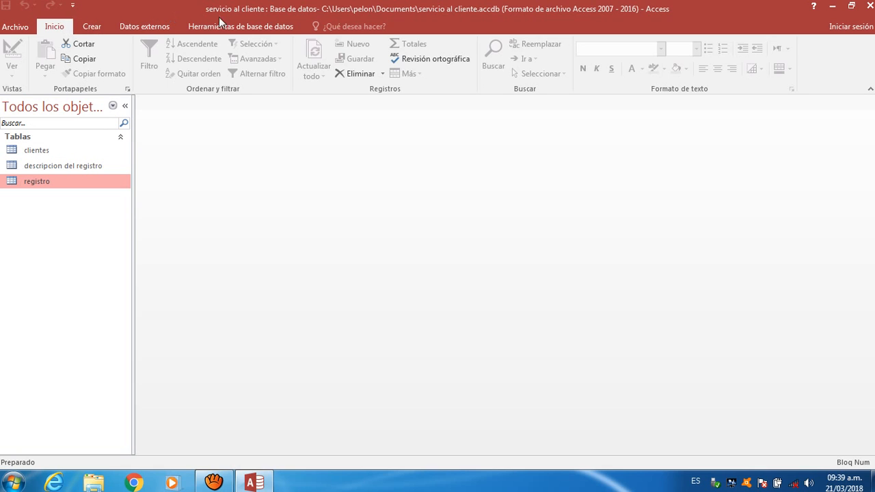
- Open Relaciones from Herramientas de base de datos and add clientes, registro and descripcion del registro
{"action": "left_click", "coordinate": [234, 27]}
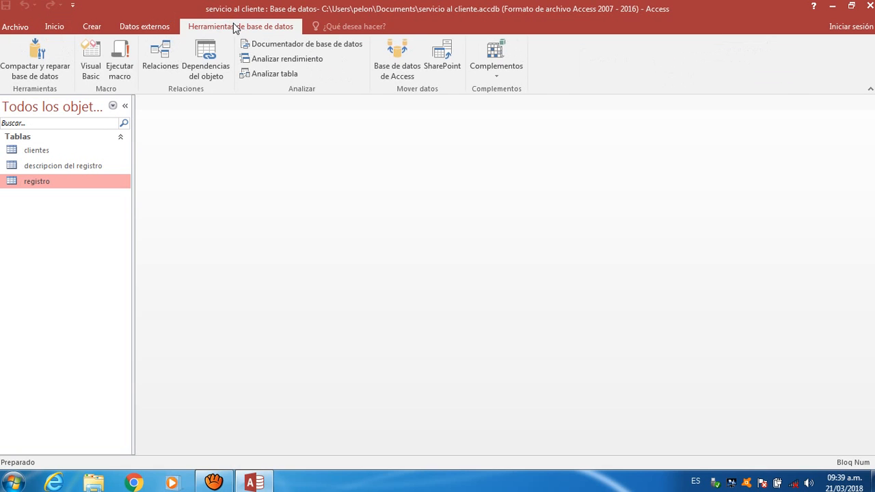
{"action": "left_click", "coordinate": [156, 61]}
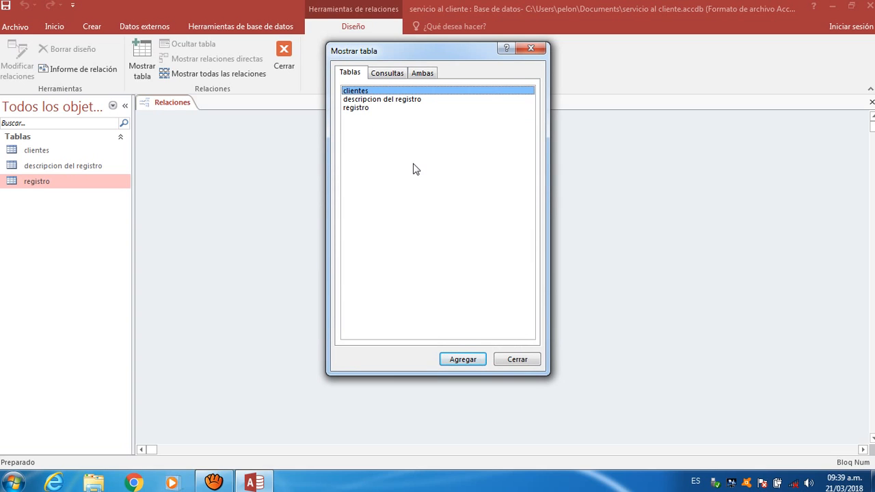
{"action": "left_click", "coordinate": [369, 108]}
{"action": "left_click", "coordinate": [357, 90], "text": "shift"}
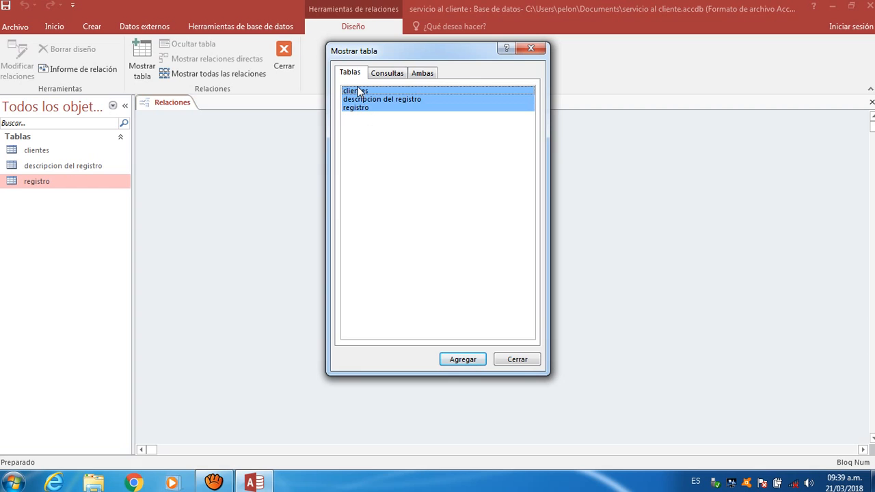
{"action": "left_click", "coordinate": [479, 360]}
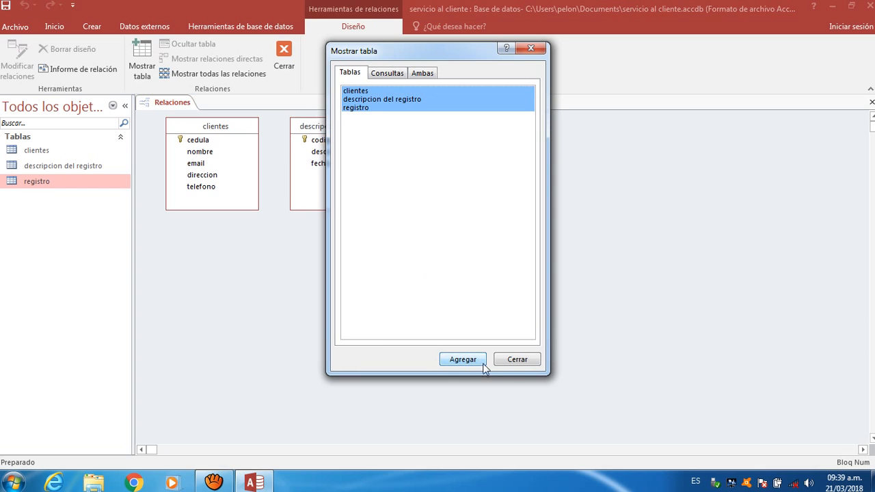
{"action": "left_click", "coordinate": [516, 360]}
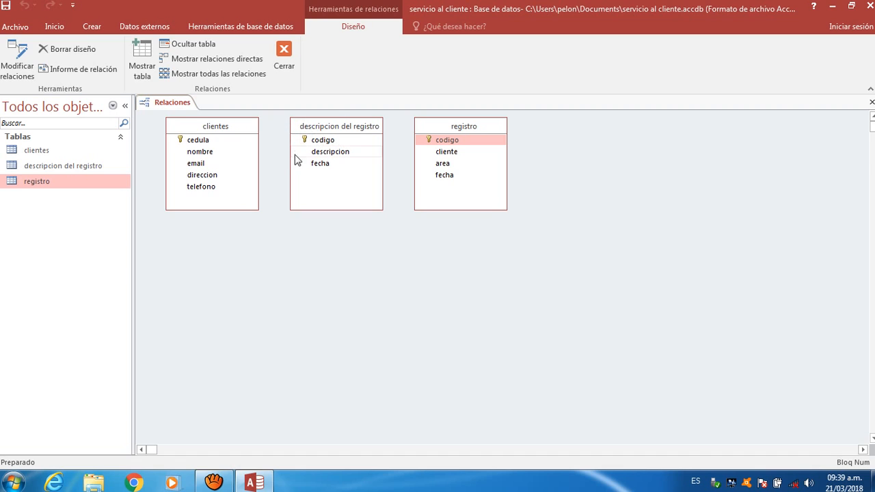
- Order the tables clientes, registro, descripcion del registro and drag registro's cliente onto clientes cedula
{"action": "left_click_drag", "start_coordinate": [332, 130], "coordinate": [556, 128]}
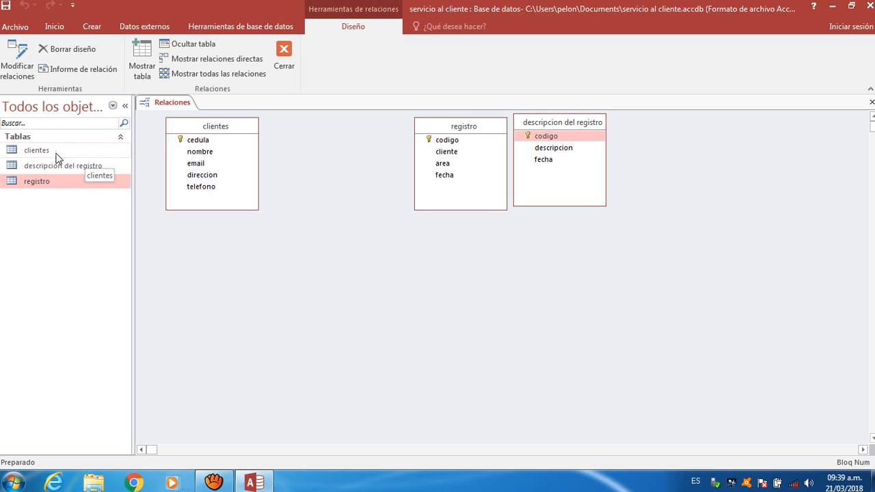
{"action": "left_click", "coordinate": [447, 140]}
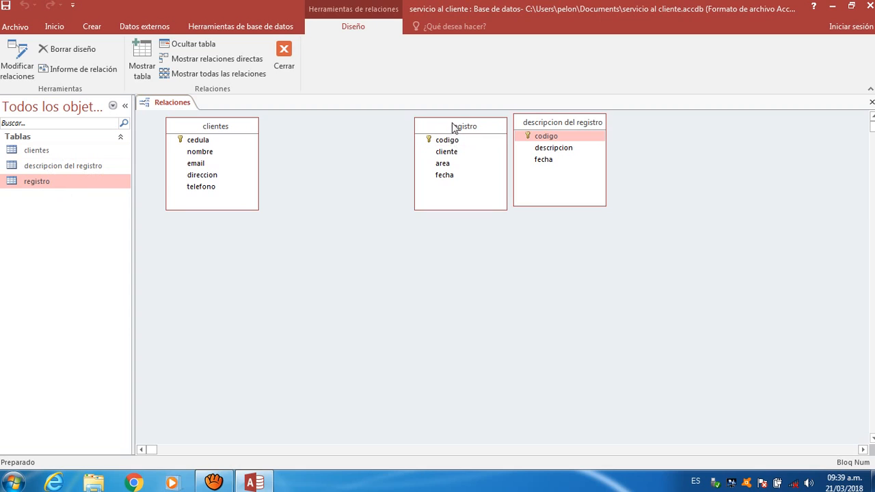
{"action": "left_click_drag", "start_coordinate": [452, 123], "coordinate": [341, 127]}
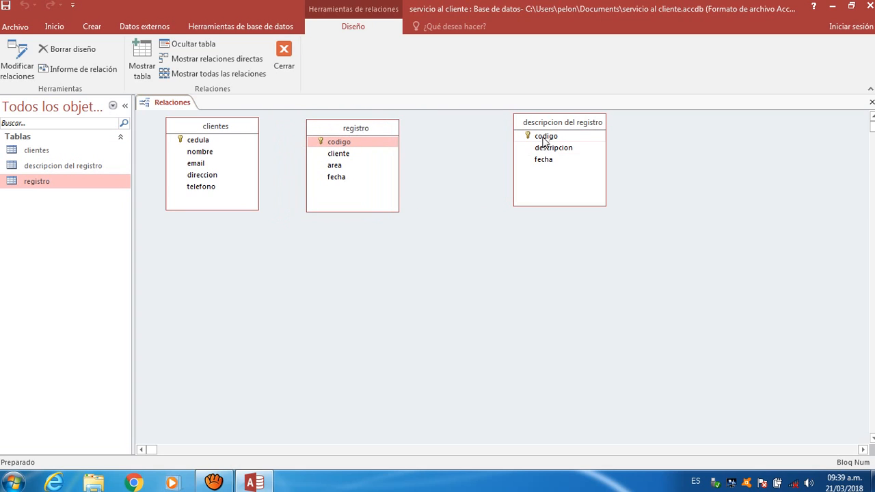
{"action": "left_click_drag", "start_coordinate": [547, 124], "coordinate": [461, 132]}
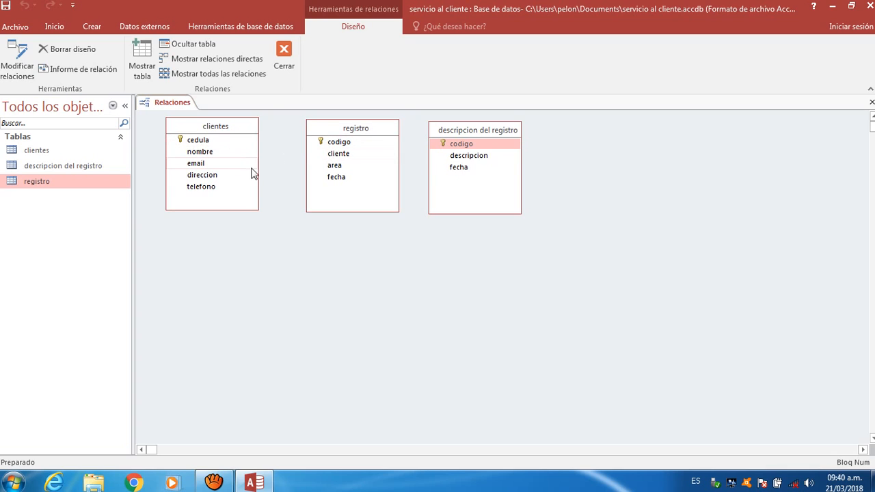
{"action": "left_click", "coordinate": [220, 143]}
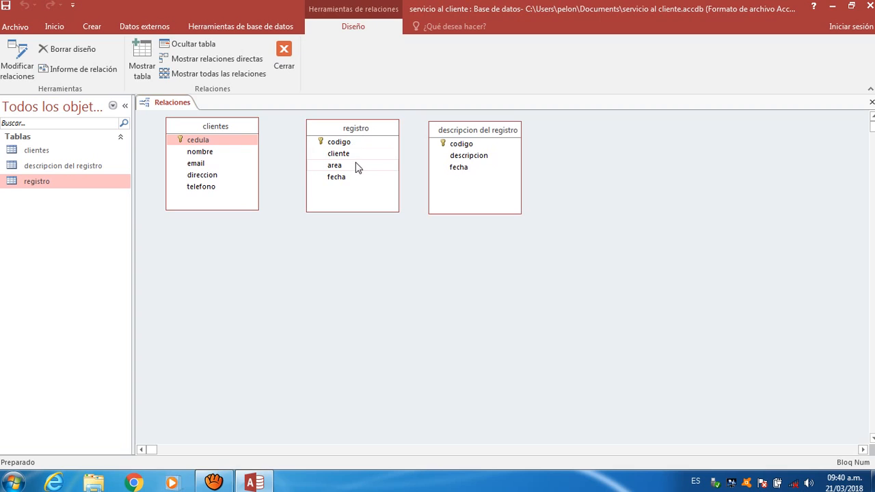
{"action": "mouse_move", "coordinate": [354, 156]}
{"action": "left_mouse_down"}
{"action": "mouse_move", "coordinate": [196, 146]}
{"action": "mouse_move", "coordinate": [221, 140]}
{"action": "mouse_move", "coordinate": [289, 154]}
{"action": "mouse_move", "coordinate": [324, 146]}
{"action": "mouse_move", "coordinate": [256, 132]}
{"action": "mouse_move", "coordinate": [210, 151]}
{"action": "mouse_move", "coordinate": [203, 146]}
{"action": "mouse_move", "coordinate": [342, 164]}
{"action": "mouse_move", "coordinate": [340, 155]}
{"action": "left_mouse_up"}
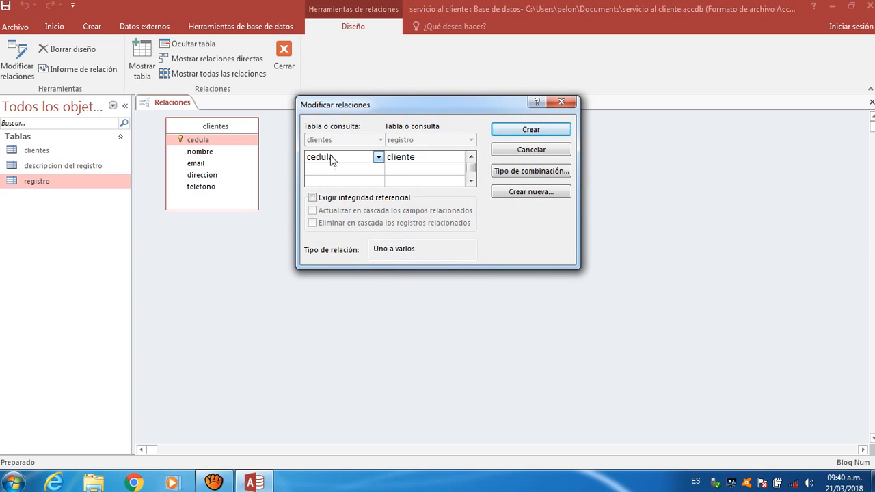
- Turn on Exigir integridad referencial for the clientes.cedula to registro.cliente link
{"action": "left_click", "coordinate": [313, 199]}
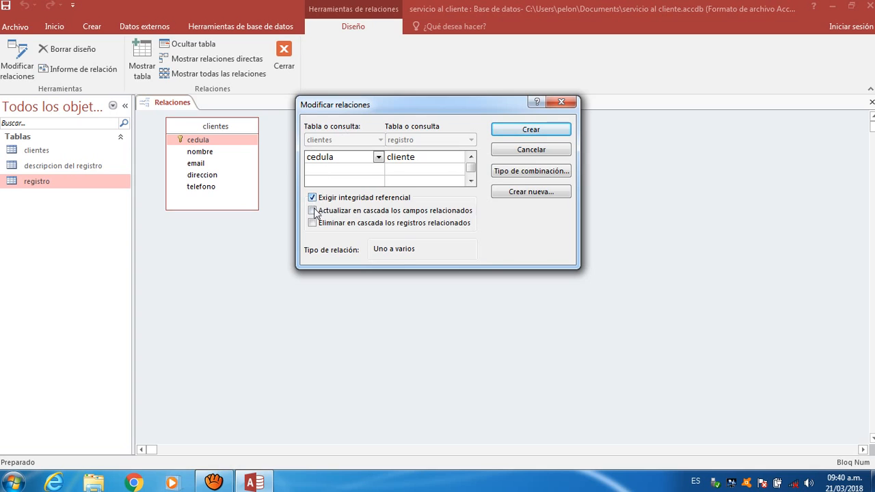
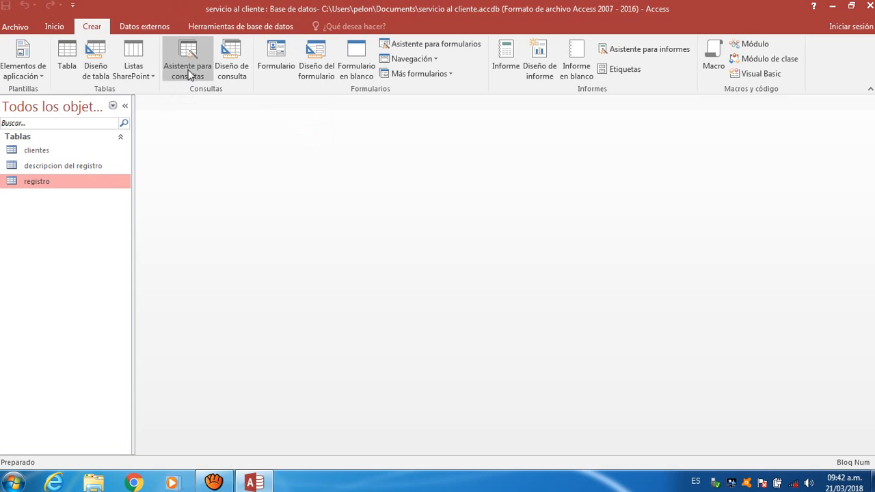
- Start a simple query on the clientes table with all five of its fields
{"action": "left_click", "coordinate": [188, 68]}
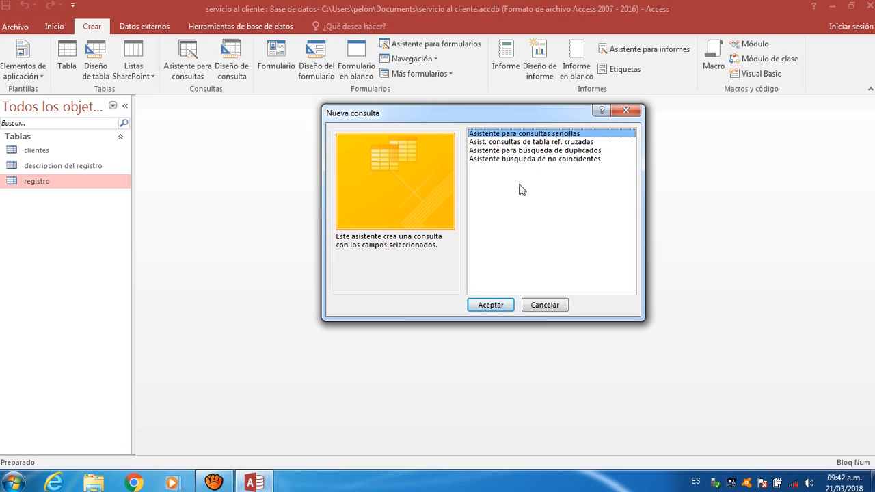
{"action": "double_click", "coordinate": [557, 136]}
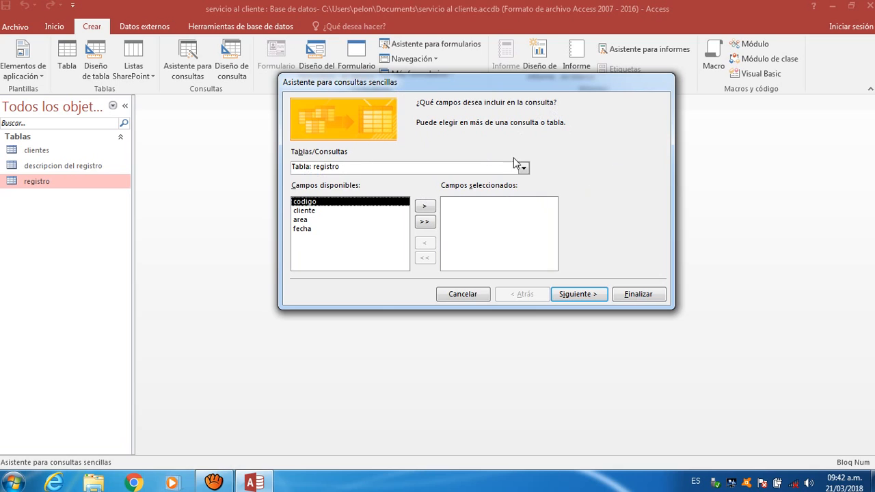
{"action": "left_click", "coordinate": [523, 167]}
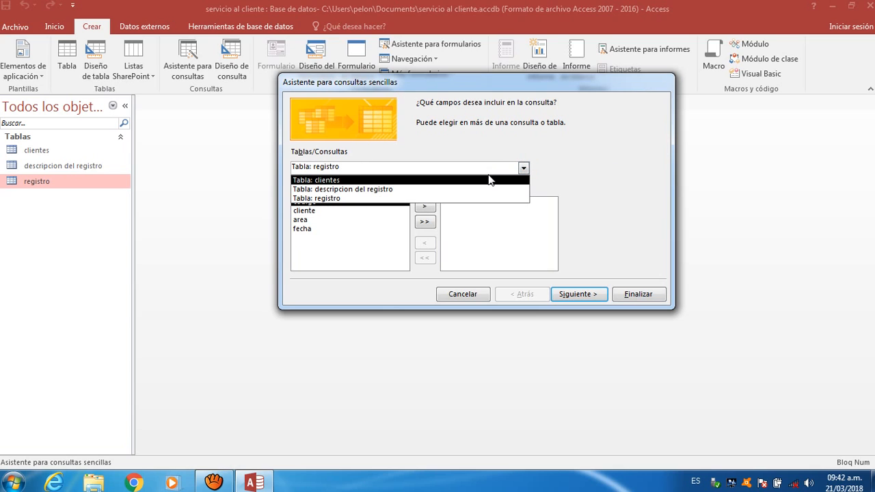
{"action": "left_click", "coordinate": [453, 183]}
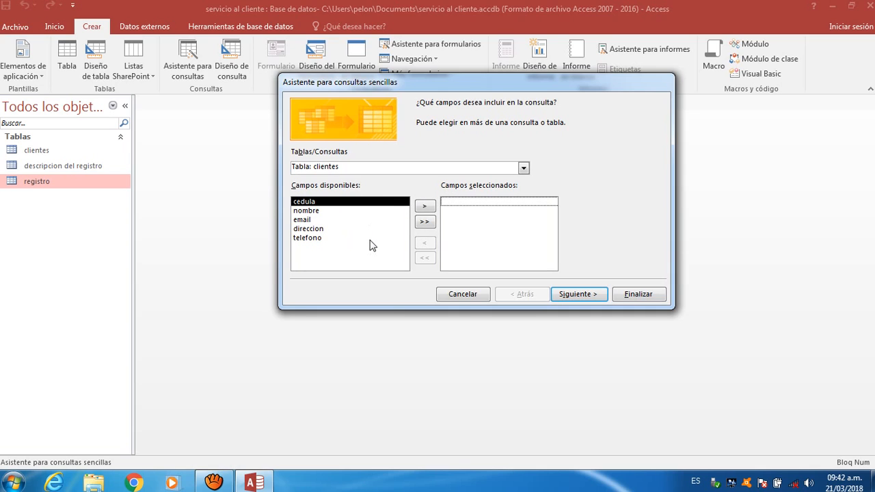
{"action": "left_click", "coordinate": [420, 221]}
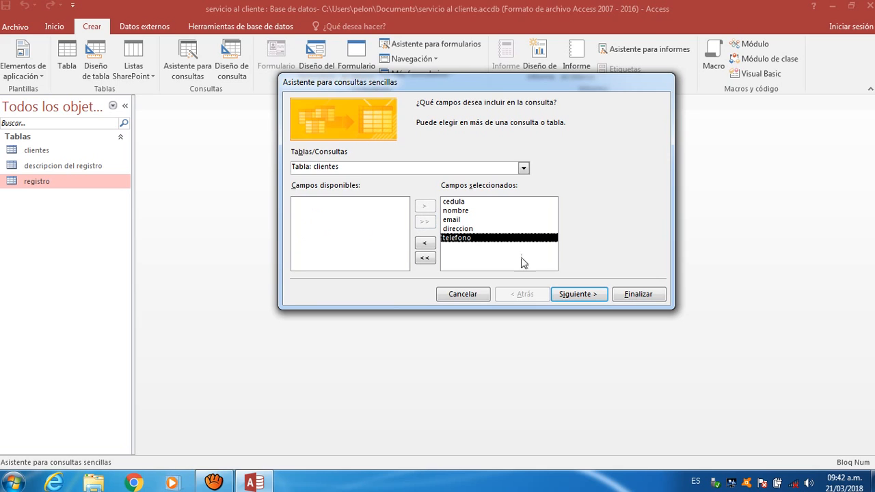
- Title the query 'Consulta 1' and finish to show its three client records
{"action": "left_click", "coordinate": [565, 295]}
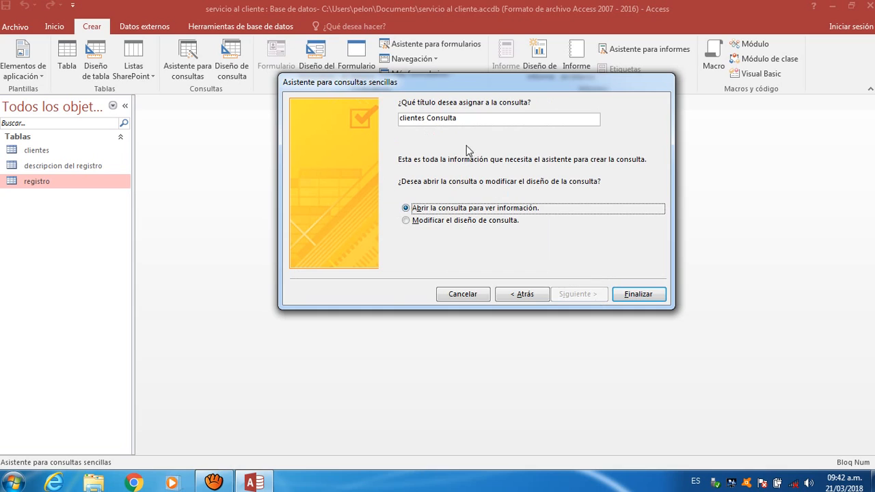
{"action": "left_click", "coordinate": [427, 117]}
{"action": "key", "text": "BackSpace"}
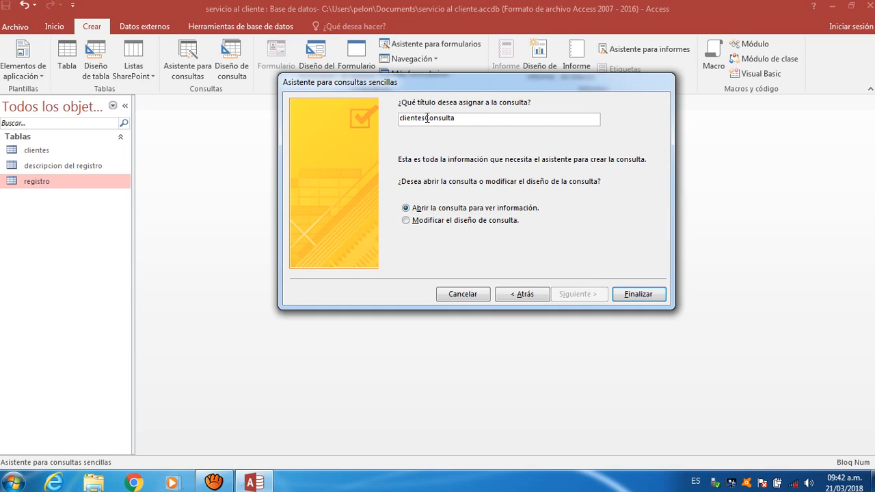
{"action": "key", "text": "BackSpace"}
{"action": "key", "text": "BackSpace"}
{"action": "key", "text": "BackSpace"}
{"action": "key", "text": "BackSpace"}
{"action": "key", "text": "BackSpace"}
{"action": "key", "text": "BackSpace"}
{"action": "key", "text": "BackSpace"}
{"action": "key", "text": "BackSpace"}
{"action": "left_click", "coordinate": [632, 297]}
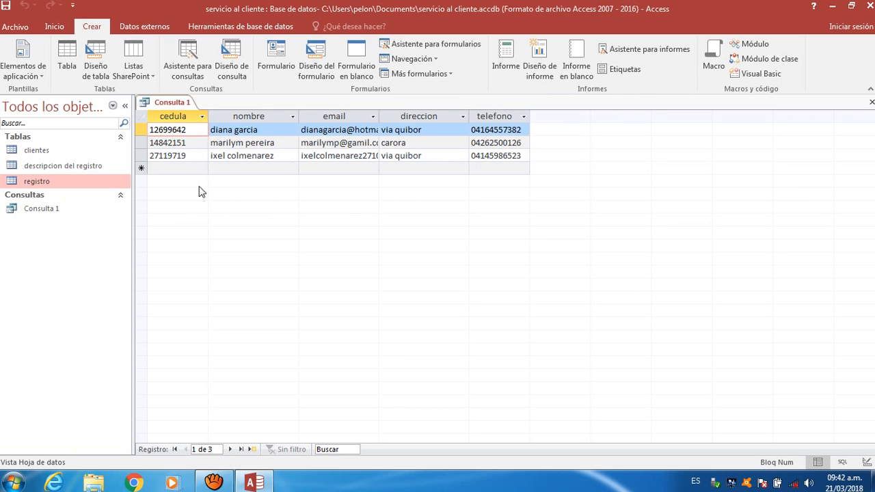
- Select the clientes table in the navigation pane and close the Consulta 1 results
{"action": "left_click", "coordinate": [56, 154]}
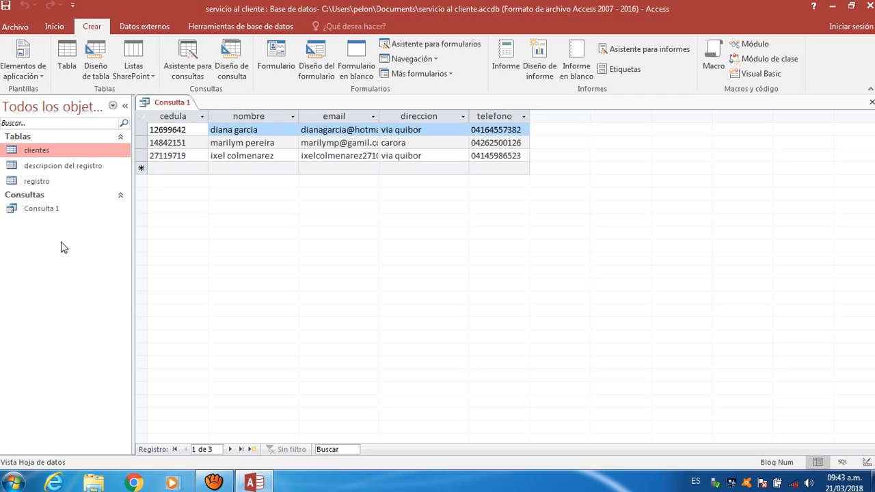
{"action": "left_click", "coordinate": [872, 102]}
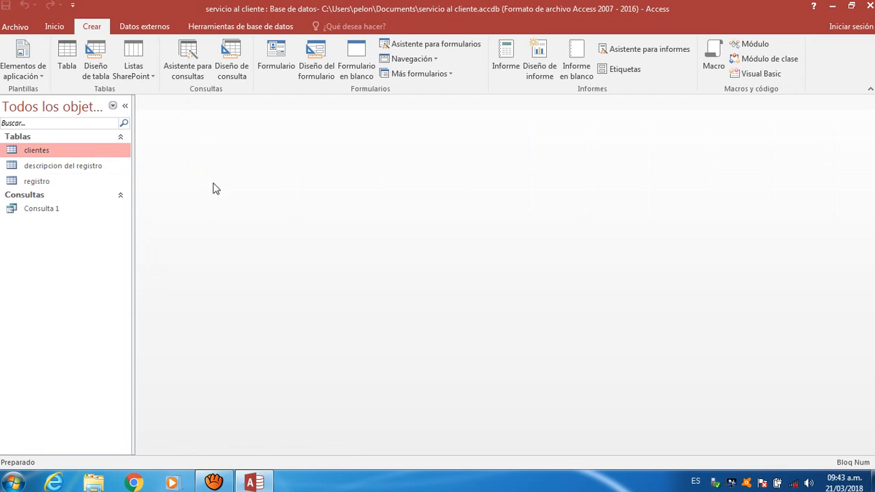
- Build a clientes report with only cedula and email, dropping telefono, direccion and nombre
{"action": "left_click", "coordinate": [620, 51]}
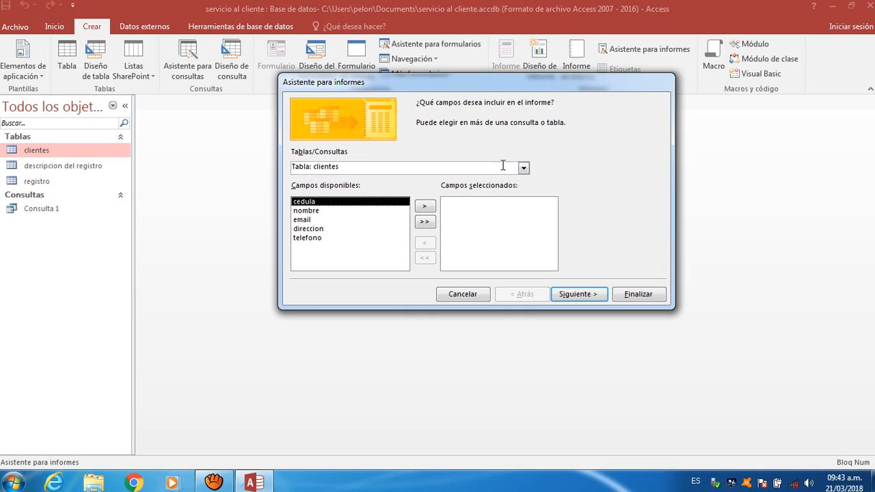
{"action": "left_click", "coordinate": [426, 207]}
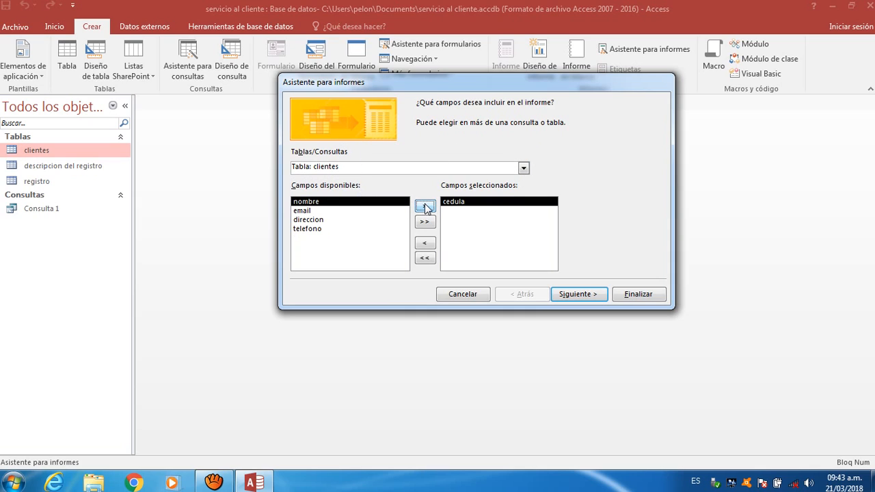
{"action": "left_click", "coordinate": [364, 221]}
{"action": "left_click", "coordinate": [358, 211]}
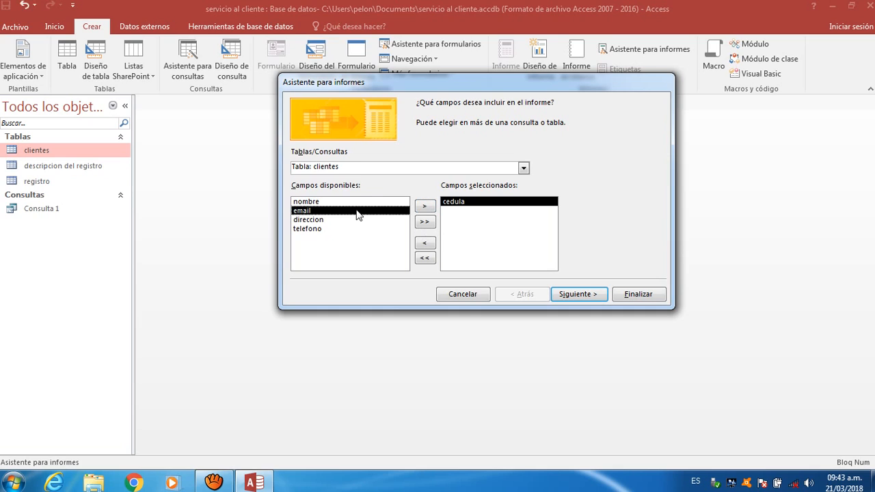
{"action": "left_click", "coordinate": [424, 222]}
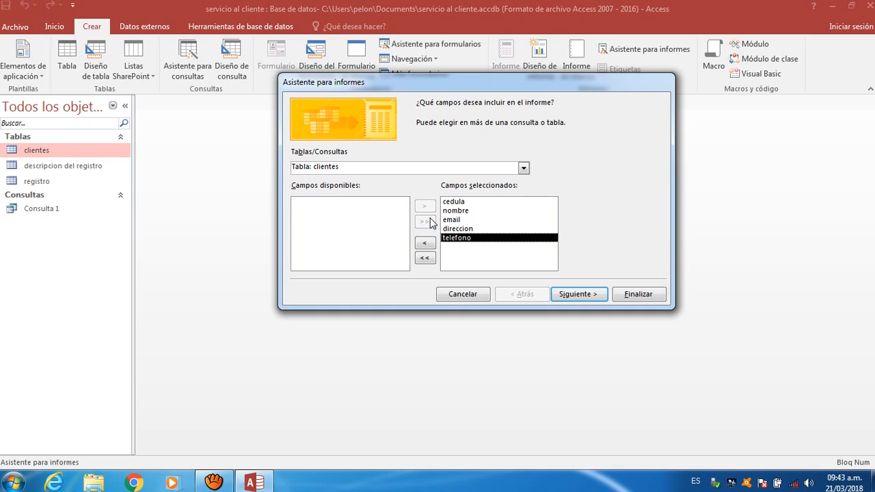
{"action": "left_click", "coordinate": [424, 246]}
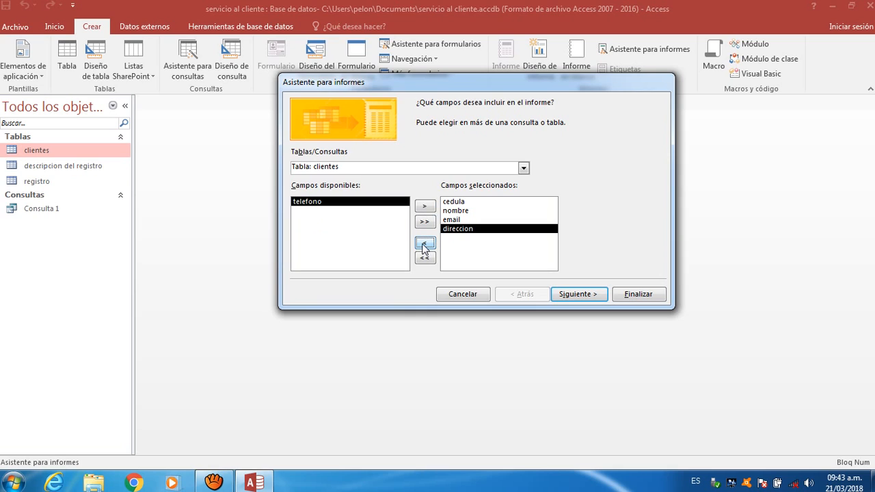
{"action": "left_click", "coordinate": [424, 245]}
{"action": "left_click", "coordinate": [458, 211]}
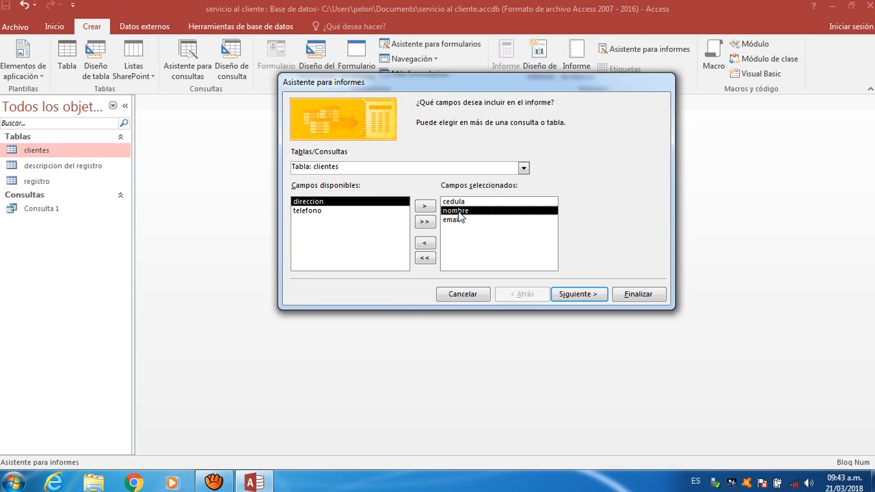
{"action": "left_click", "coordinate": [425, 245]}
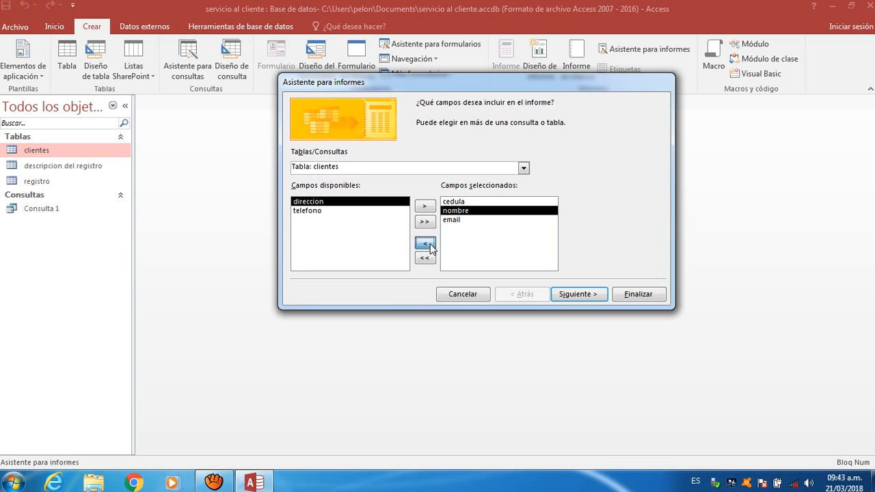
{"action": "left_click", "coordinate": [589, 294]}
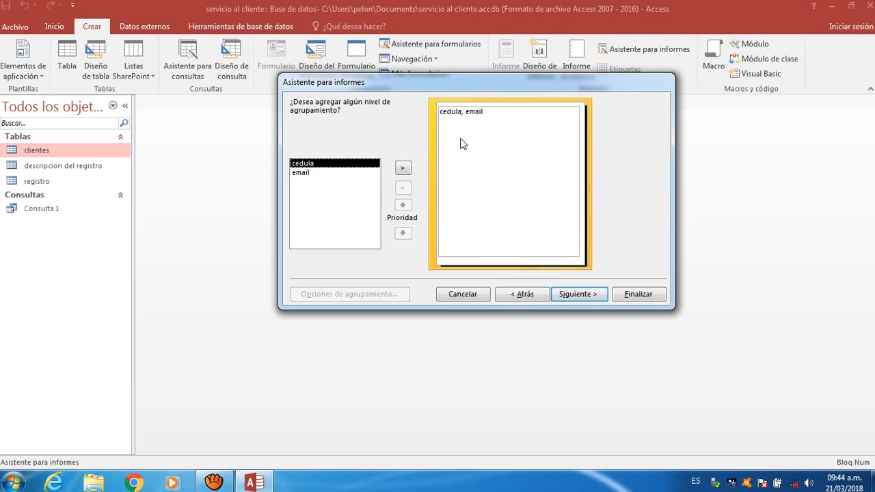
- Sort the report records by cedula
{"action": "left_click", "coordinate": [580, 301]}
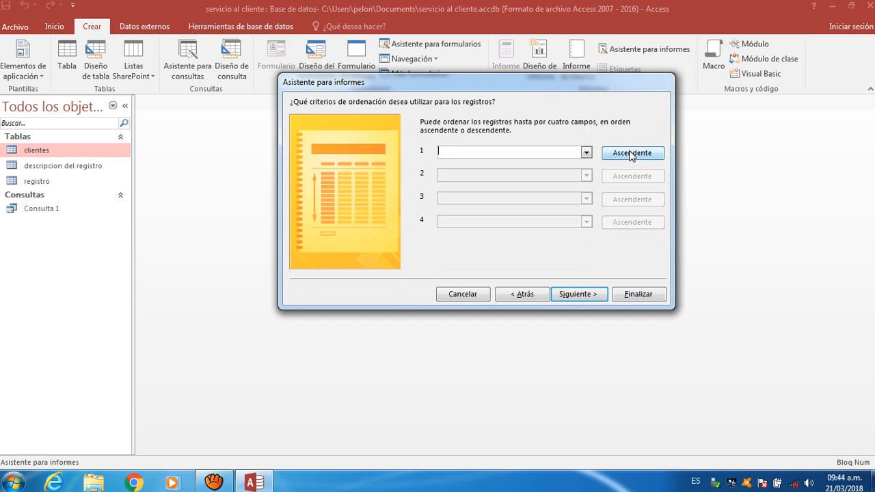
{"action": "left_click", "coordinate": [591, 153]}
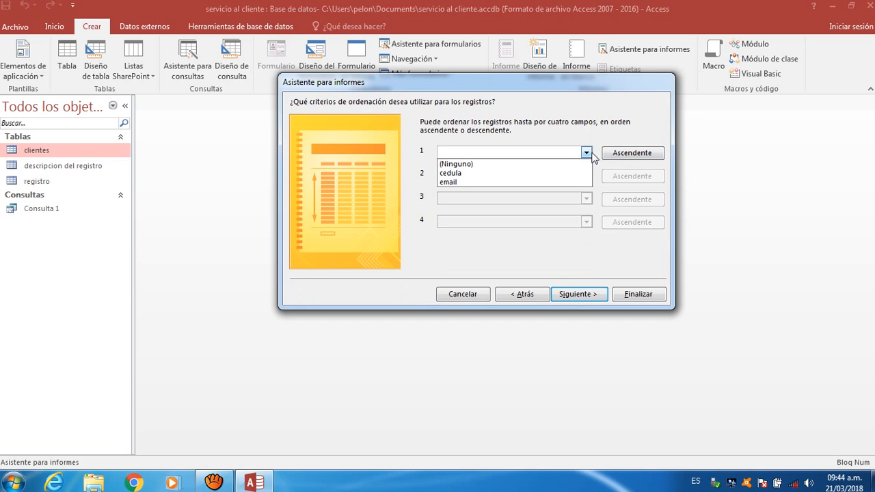
{"action": "left_click", "coordinate": [591, 154]}
{"action": "left_click", "coordinate": [589, 153]}
{"action": "left_click", "coordinate": [565, 174]}
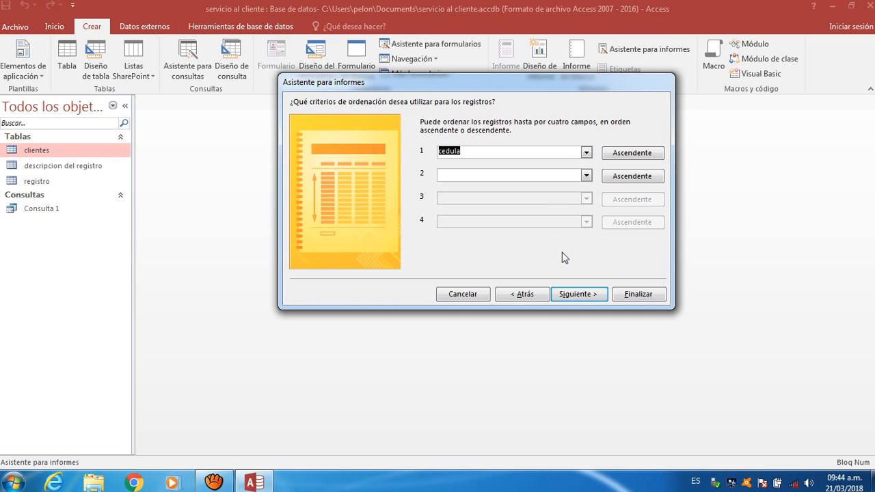
- Use the tabular layout and clear the default title to make way for 'informe 1'
{"action": "left_click", "coordinate": [577, 297]}
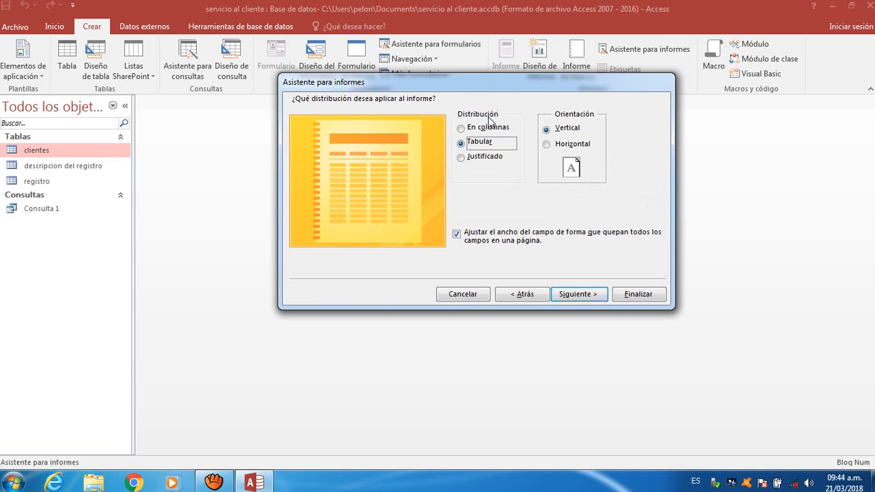
{"action": "left_click", "coordinate": [489, 127]}
{"action": "left_click", "coordinate": [481, 143]}
{"action": "left_click", "coordinate": [584, 302]}
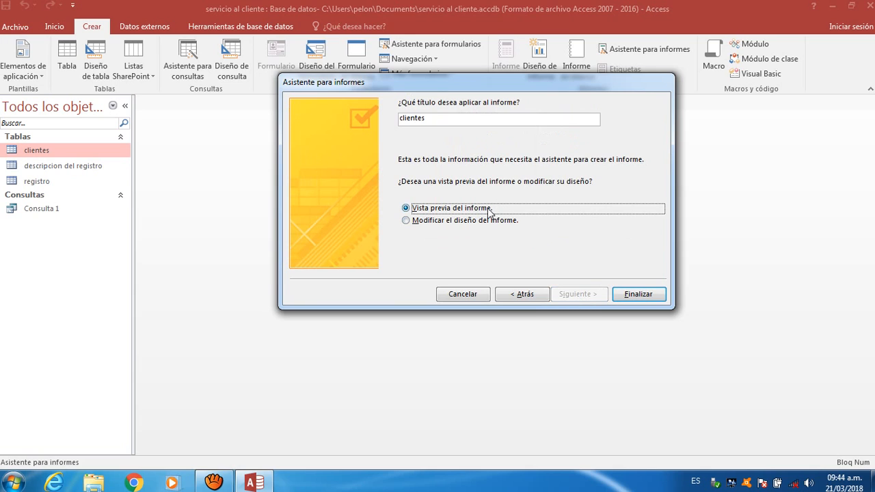
{"action": "left_click", "coordinate": [467, 119]}
{"action": "key", "text": "BackSpace"}
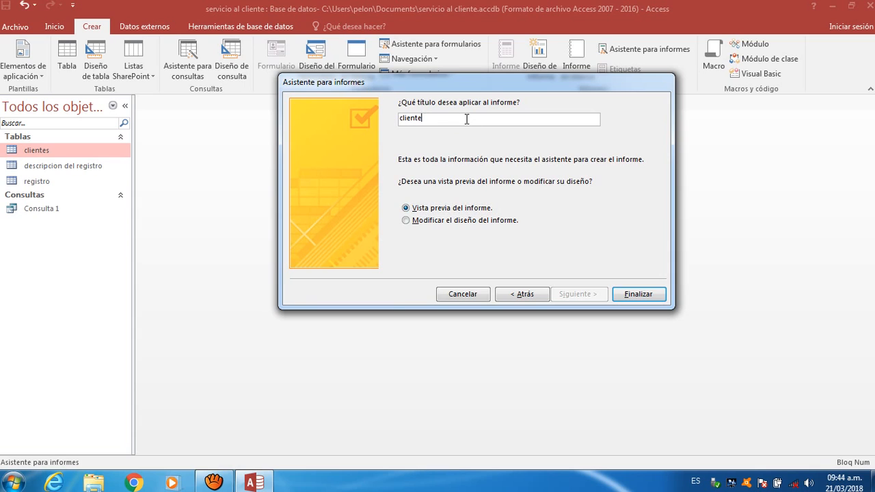
{"action": "key", "text": "BackSpace"}
{"action": "key", "text": "BackSpace"}
{"action": "key", "text": "BackSpace"}
{"action": "key", "text": "BackSpace"}
{"action": "key", "text": "BackSpace"}
{"action": "key", "text": "BackSpace"}
{"action": "key", "text": "BackSpace"}
- Finish the wizard to generate informe 1, then save the report
{"action": "left_click", "coordinate": [636, 294]}
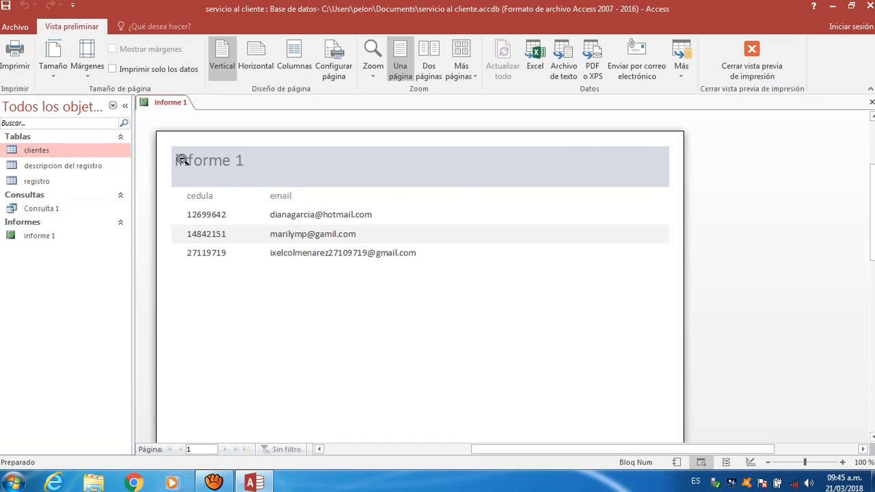
{"action": "left_click", "coordinate": [170, 104]}
{"action": "right_click", "coordinate": [170, 104]}
{"action": "left_click", "coordinate": [189, 113]}
- Close the report preview and display the Relaciones diagram
{"action": "left_click", "coordinate": [872, 102]}
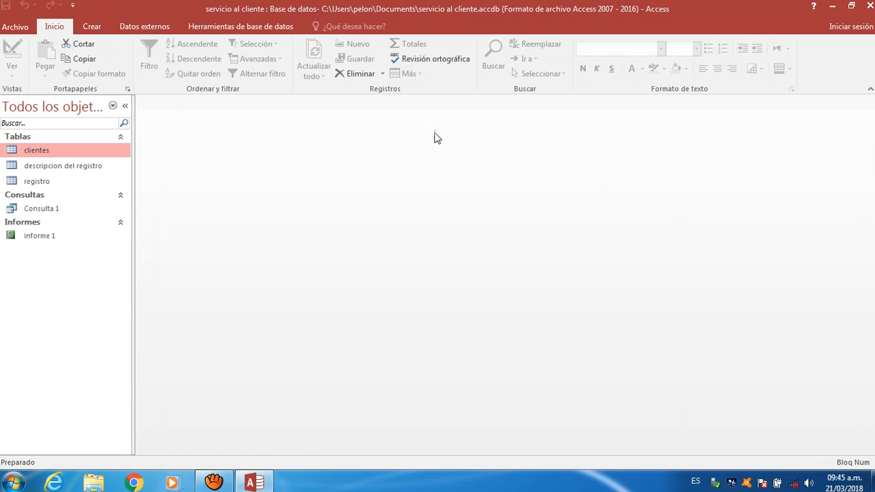
{"action": "left_click", "coordinate": [212, 29]}
{"action": "left_click", "coordinate": [156, 58]}
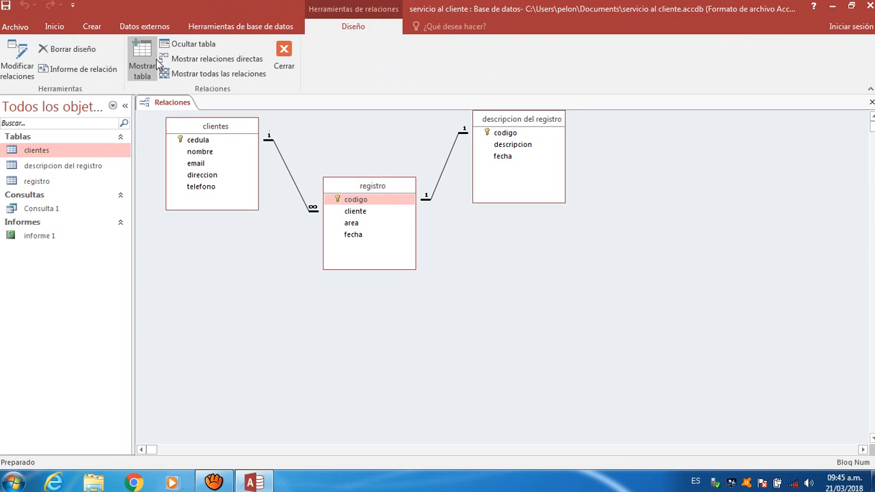
- Open the clientes, descripcion del registro and registro tables, Consulta 1 and informe 1
{"action": "left_click", "coordinate": [102, 168]}
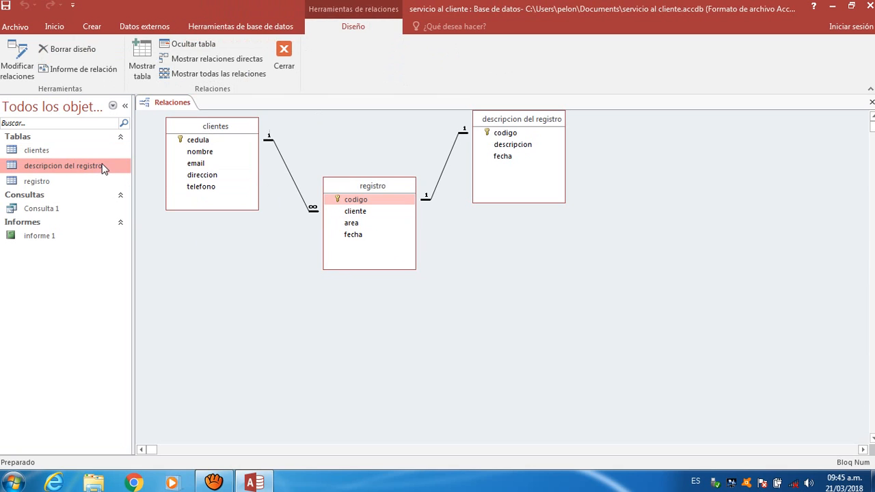
{"action": "left_click", "coordinate": [96, 156]}
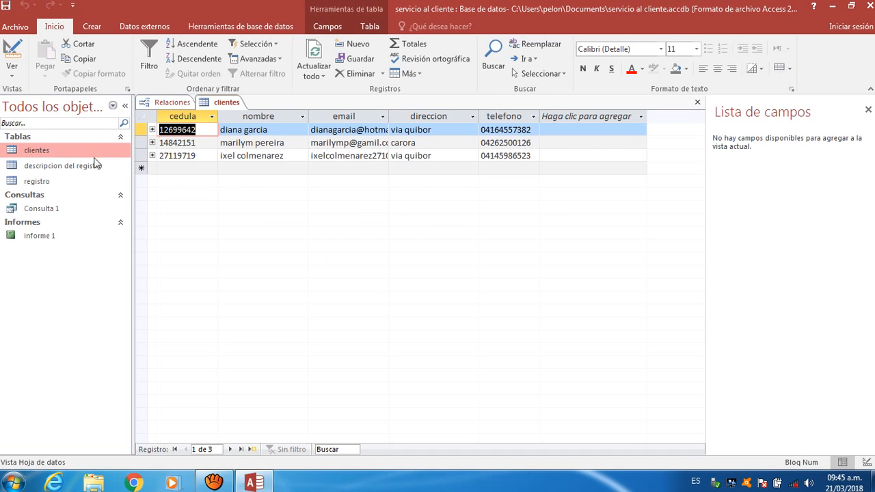
{"action": "double_click", "coordinate": [95, 165]}
{"action": "double_click", "coordinate": [87, 182]}
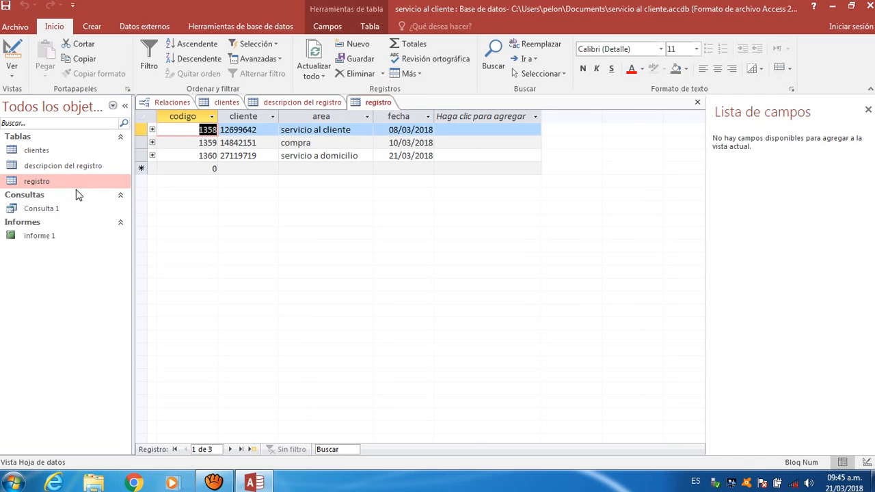
{"action": "left_click", "coordinate": [77, 204]}
{"action": "left_click", "coordinate": [78, 205]}
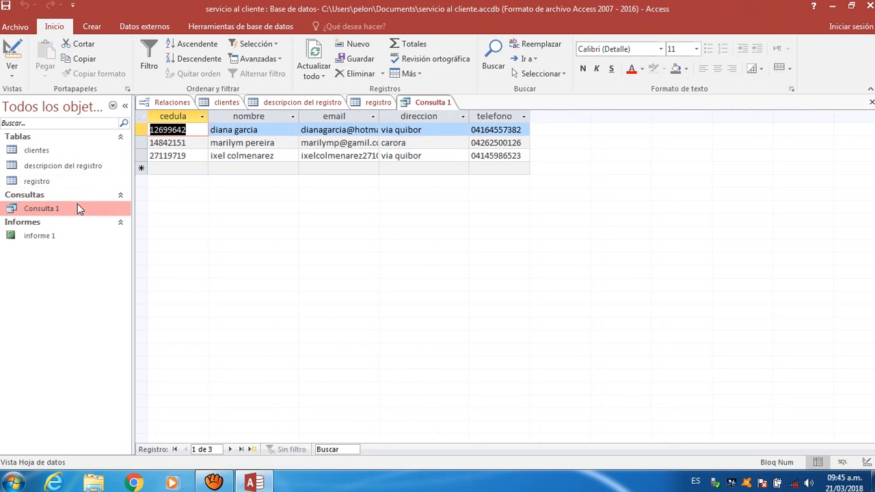
{"action": "left_click", "coordinate": [64, 235]}
{"action": "double_click", "coordinate": [64, 234]}
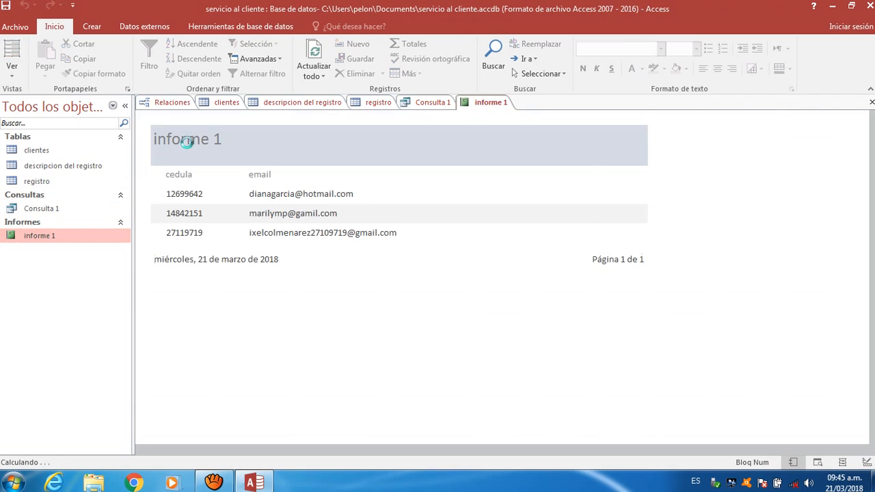
- Review Consulta 1, each table and the relationships again, then close Access
{"action": "left_click", "coordinate": [424, 103]}
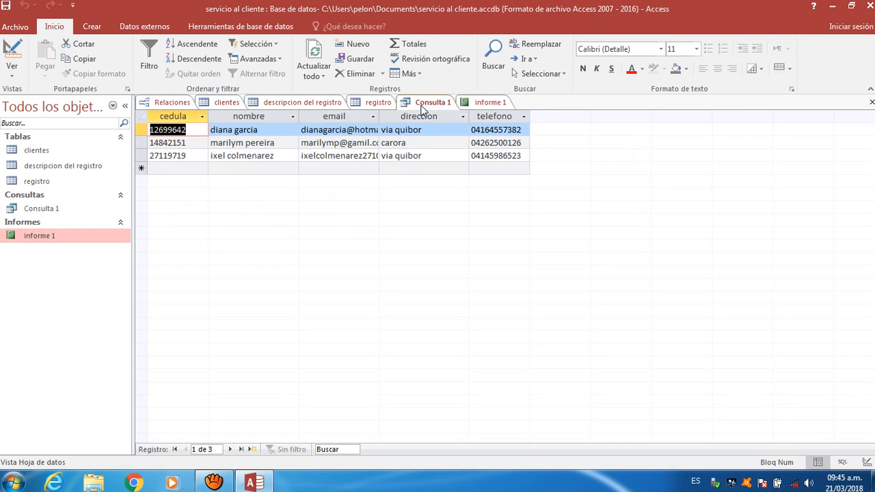
{"action": "left_click", "coordinate": [381, 105]}
{"action": "left_click", "coordinate": [309, 106]}
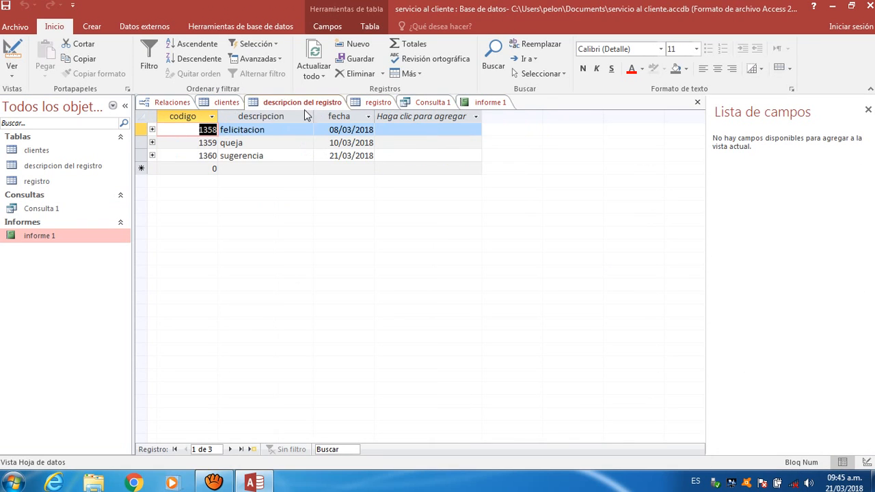
{"action": "left_click", "coordinate": [229, 104]}
{"action": "left_click", "coordinate": [157, 101]}
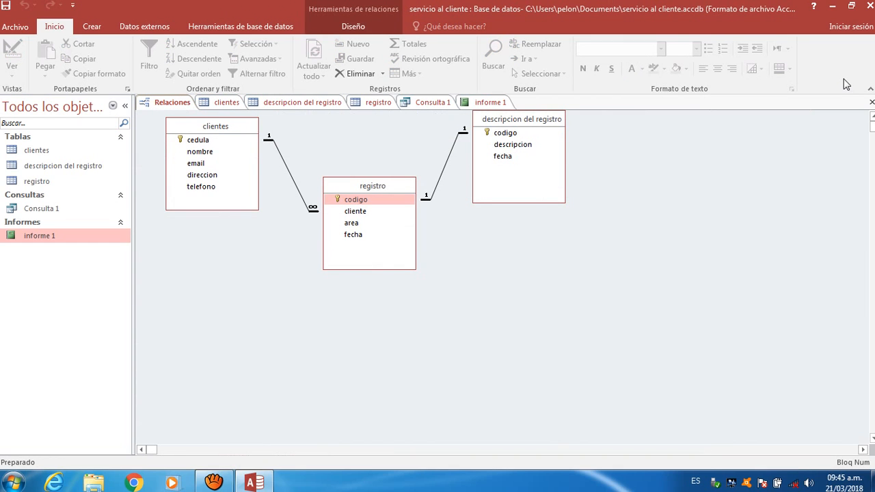
{"action": "left_click", "coordinate": [869, 6]}
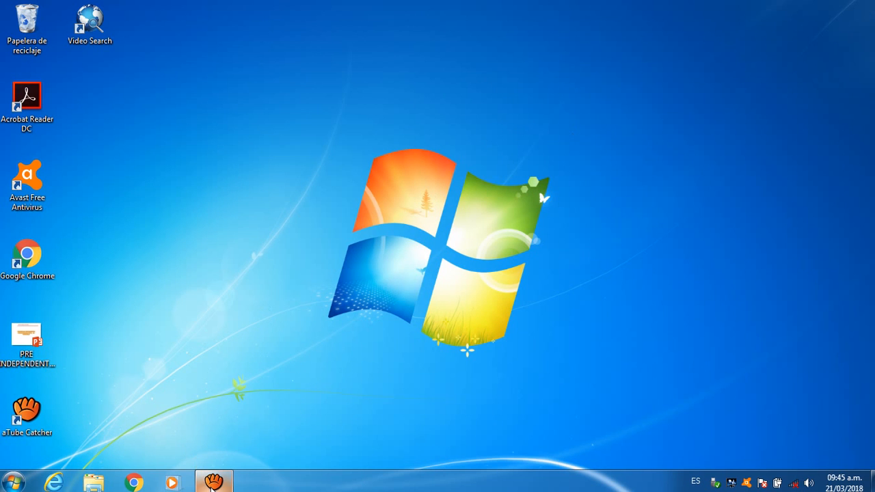
{"action": "left_click", "coordinate": [212, 483]}
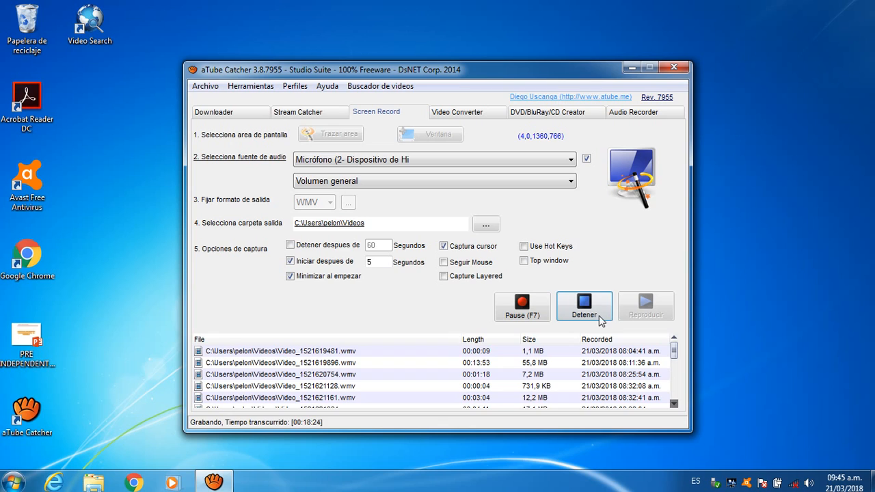